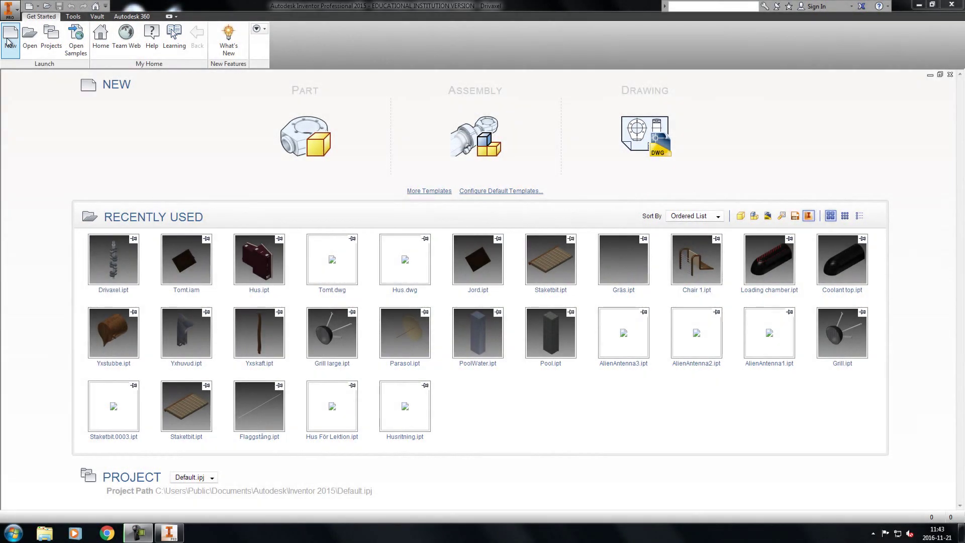
Create a new part file from the metric Standard (mm).ipt template
{"action": "left_click", "coordinate": [7, 43]}
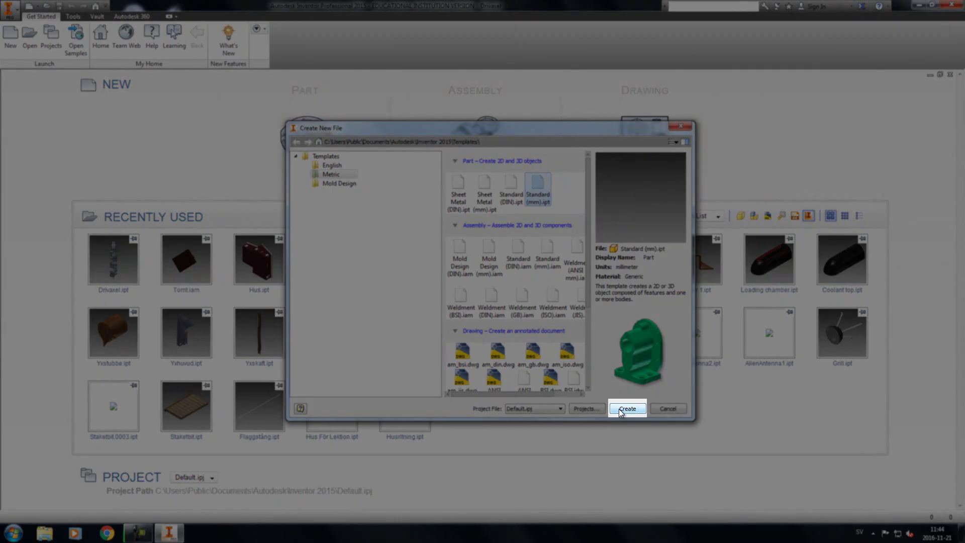
{"action": "left_click", "coordinate": [627, 409]}
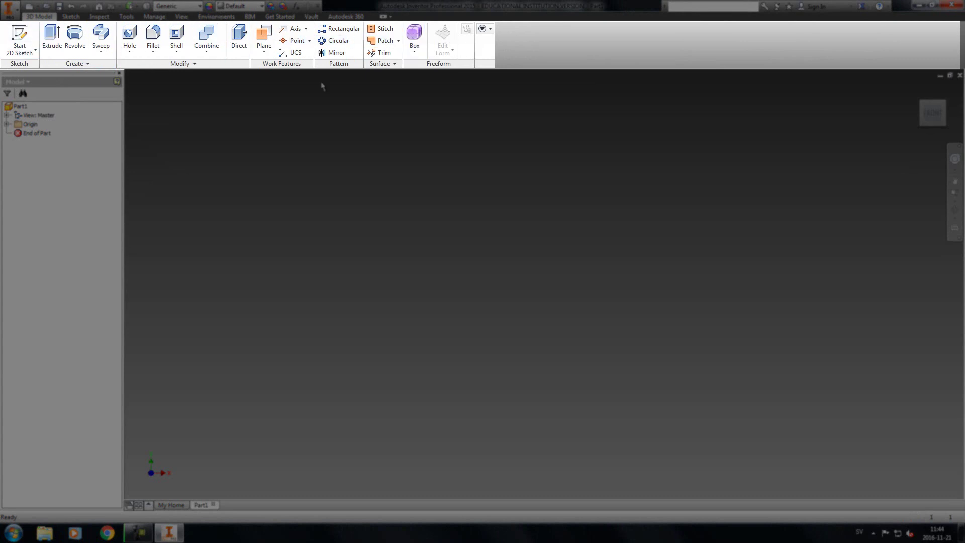
{"action": "left_click", "coordinate": [73, 17]}
{"action": "left_click", "coordinate": [99, 16]}
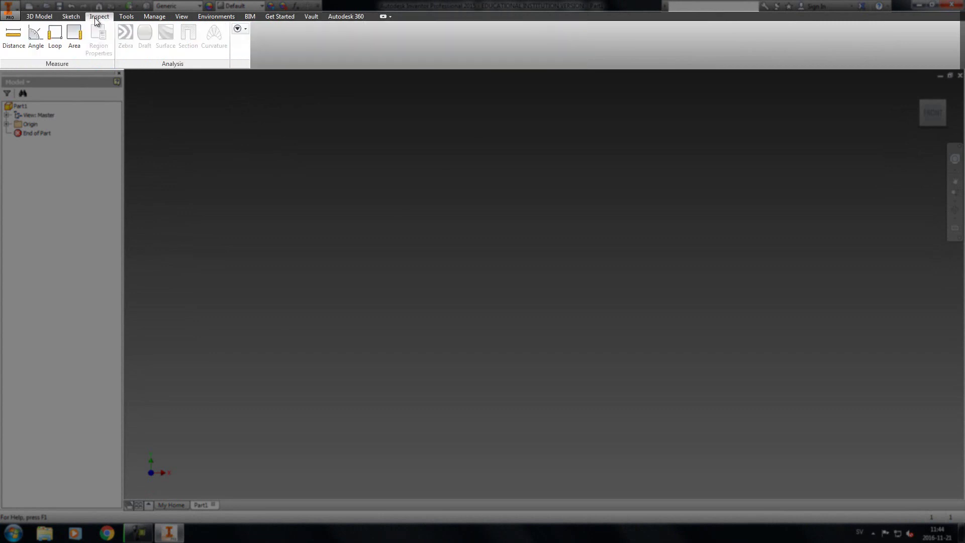
{"action": "left_click", "coordinate": [126, 17]}
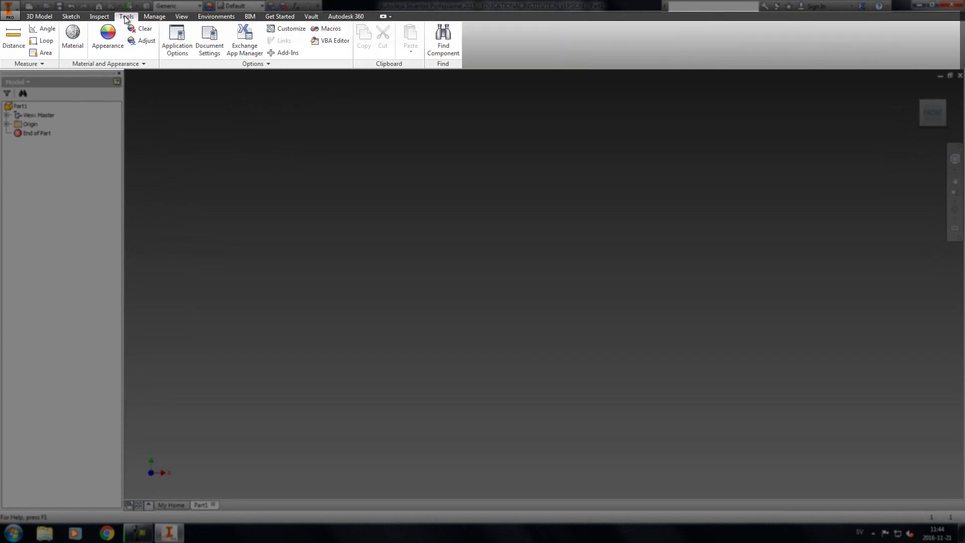
{"action": "left_click", "coordinate": [150, 18]}
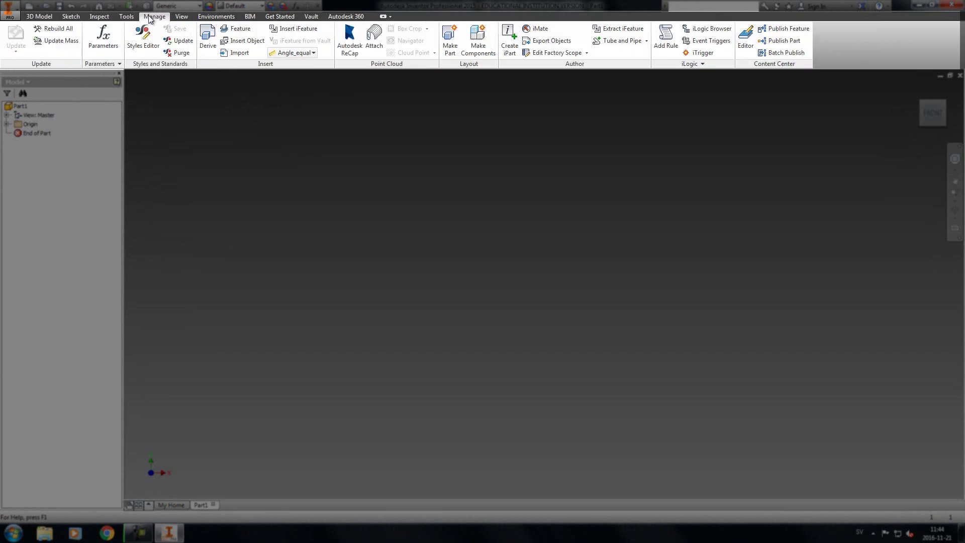
{"action": "left_click", "coordinate": [33, 18]}
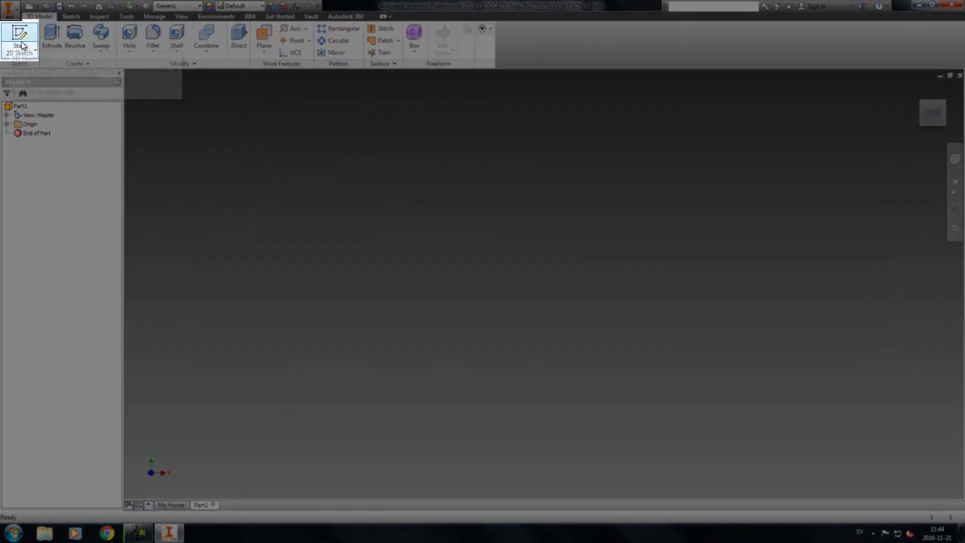
Start a 2D sketch on the XY plane
{"action": "left_click", "coordinate": [23, 40]}
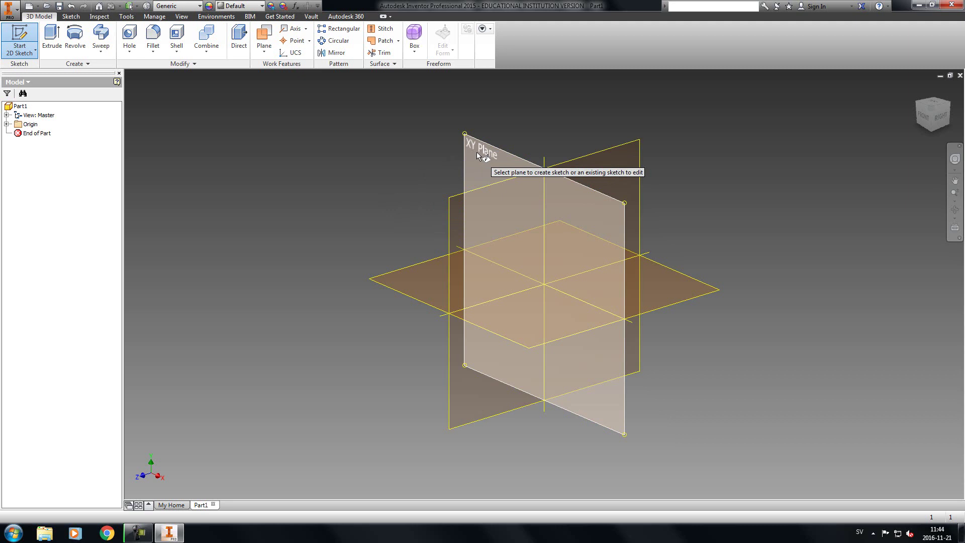
{"action": "left_click", "coordinate": [477, 153]}
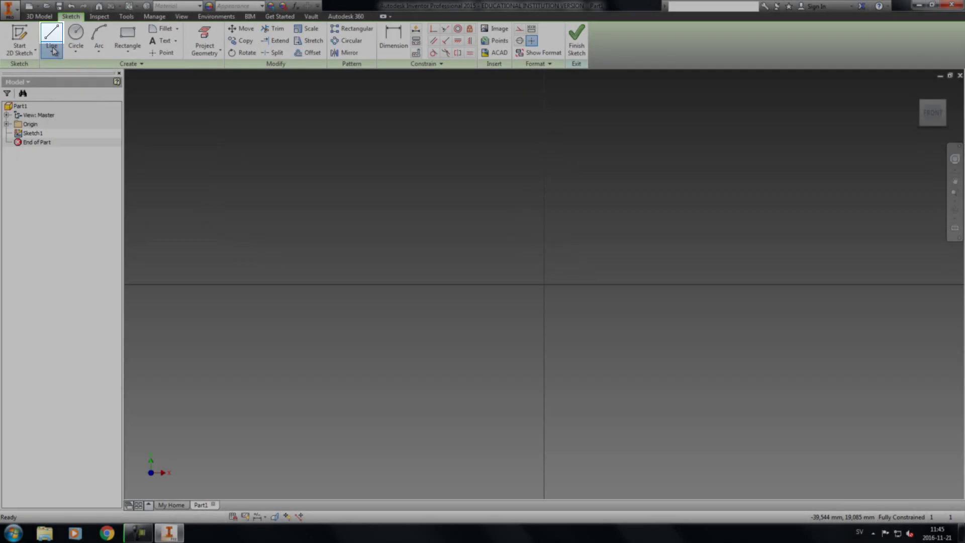
{"action": "left_click", "coordinate": [53, 50]}
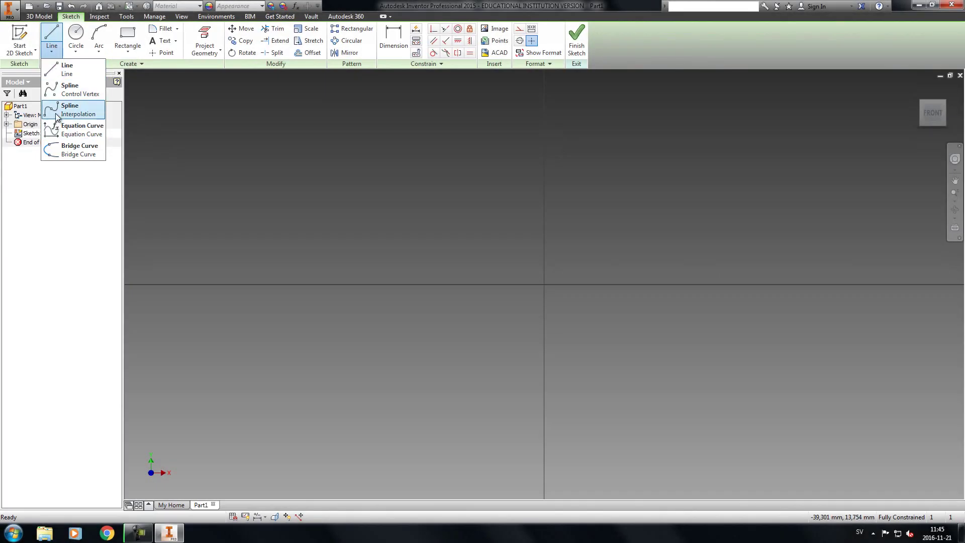
{"action": "left_click", "coordinate": [57, 54]}
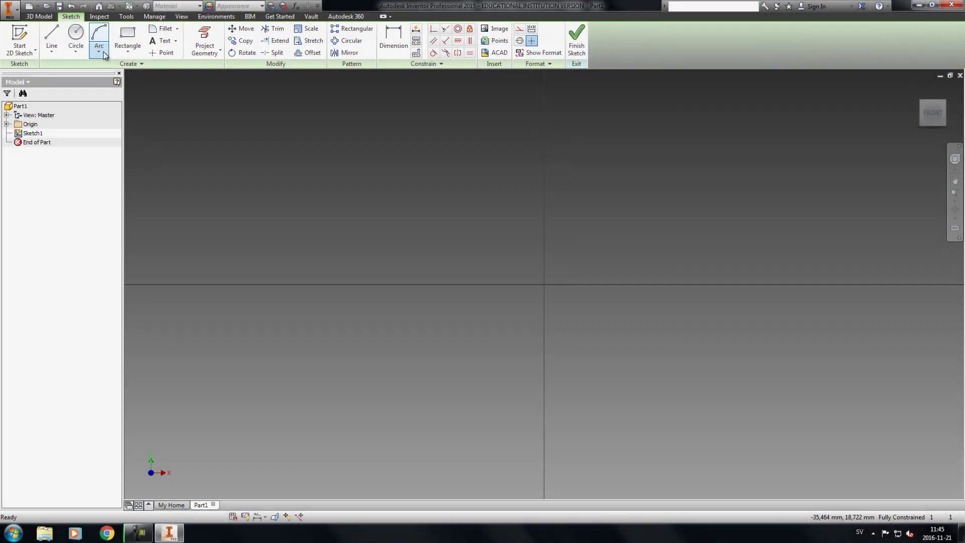
{"action": "left_click", "coordinate": [104, 53]}
{"action": "left_click", "coordinate": [105, 33]}
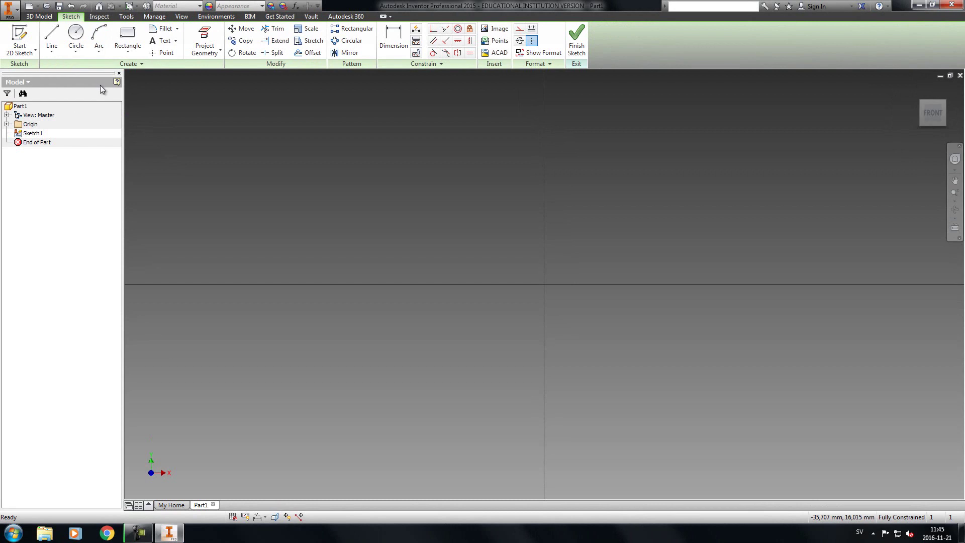
Sketch a circle with a 40 mm diameter centred on the origin
{"action": "left_click", "coordinate": [68, 34]}
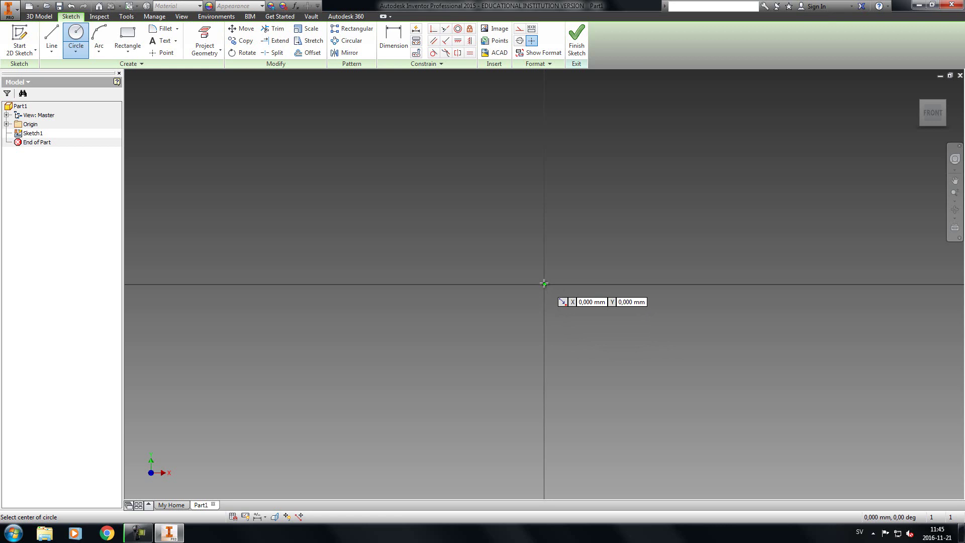
{"action": "left_click", "coordinate": [544, 284]}
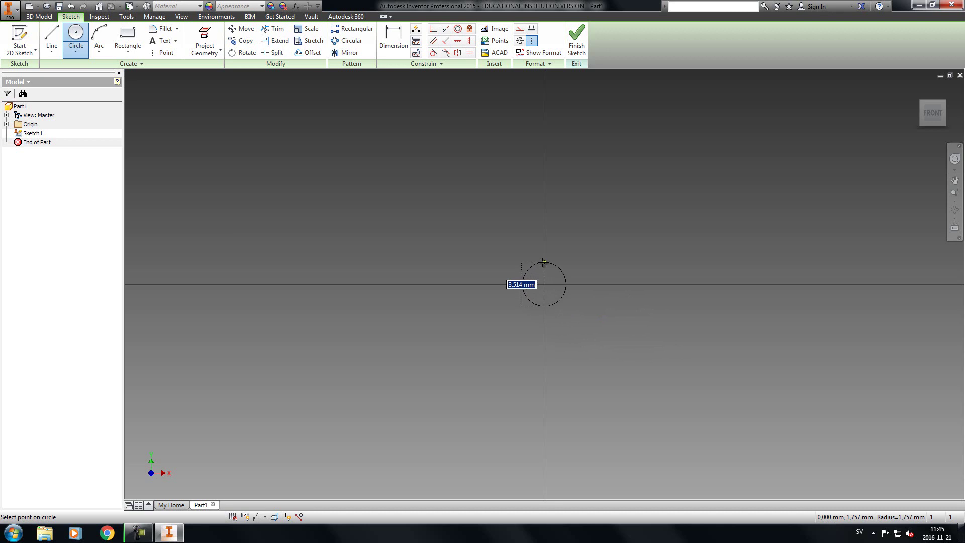
{"action": "type", "text": "40mm"}
{"action": "key", "text": "Return"}
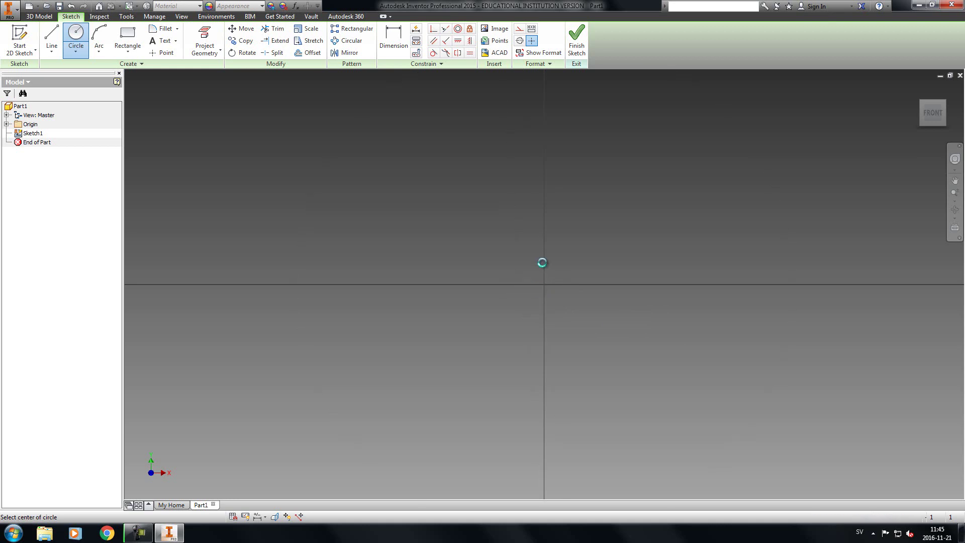
{"action": "scroll", "coordinate": [550, 265], "scroll_direction": "down", "scroll_amount": 5}
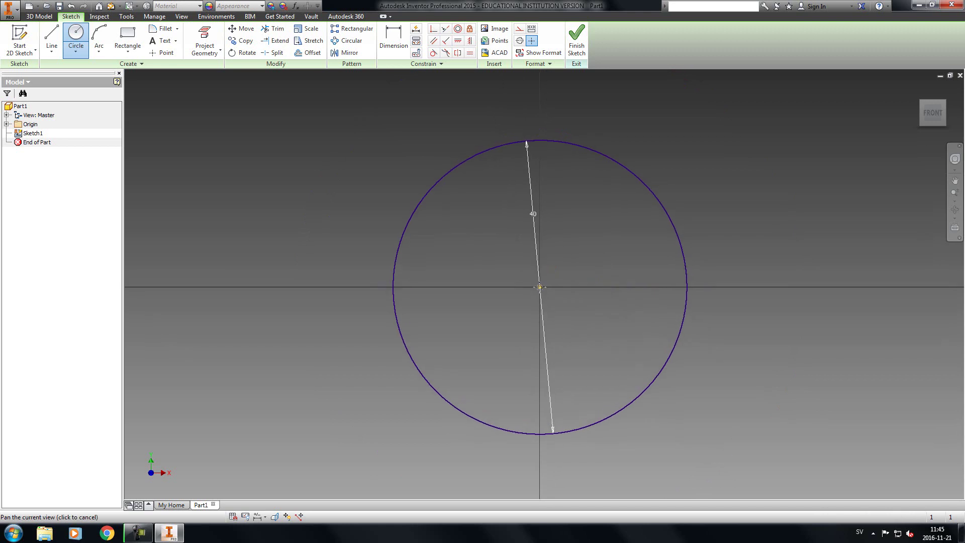
{"action": "scroll", "coordinate": [540, 285], "scroll_direction": "down", "scroll_amount": 3}
{"action": "middle_click_drag", "start_coordinate": [540, 285], "coordinate": [529, 269]}
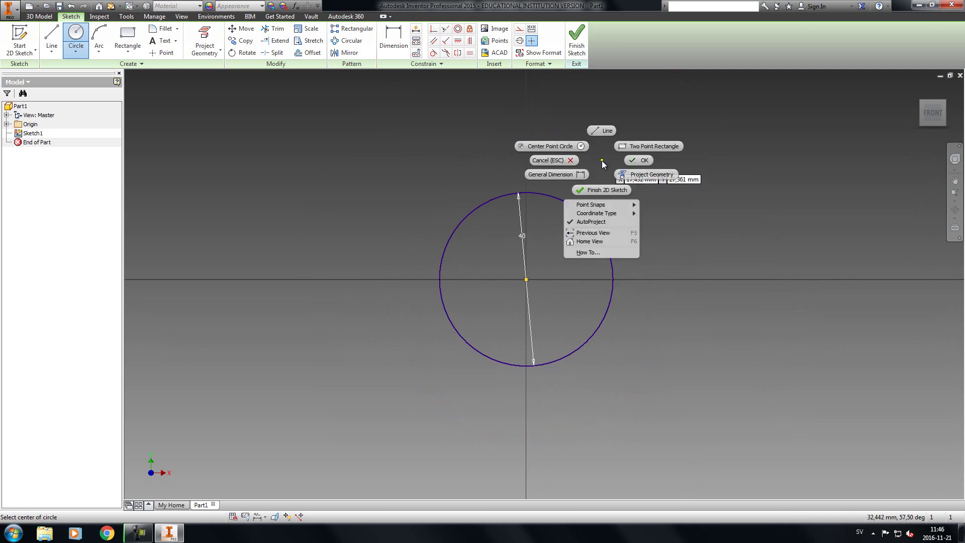
{"action": "left_click", "coordinate": [646, 163]}
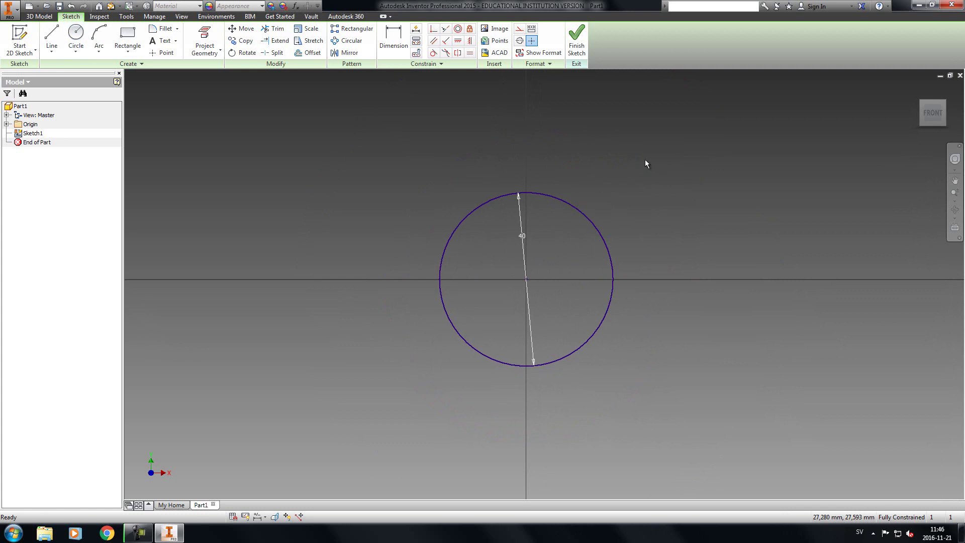
Finish the sketch and extrude the circle 70 mm into a solid cylinder
{"action": "left_click", "coordinate": [574, 28]}
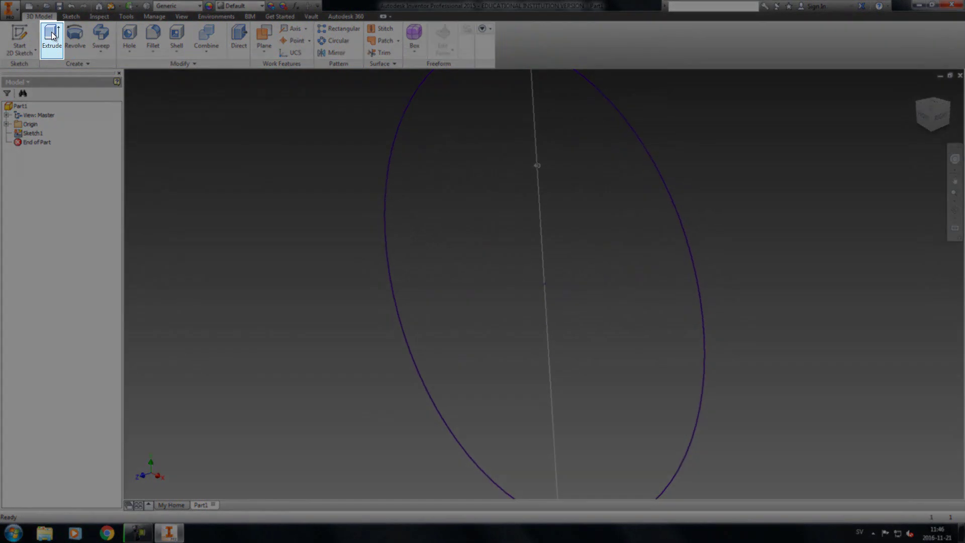
{"action": "left_click", "coordinate": [52, 35]}
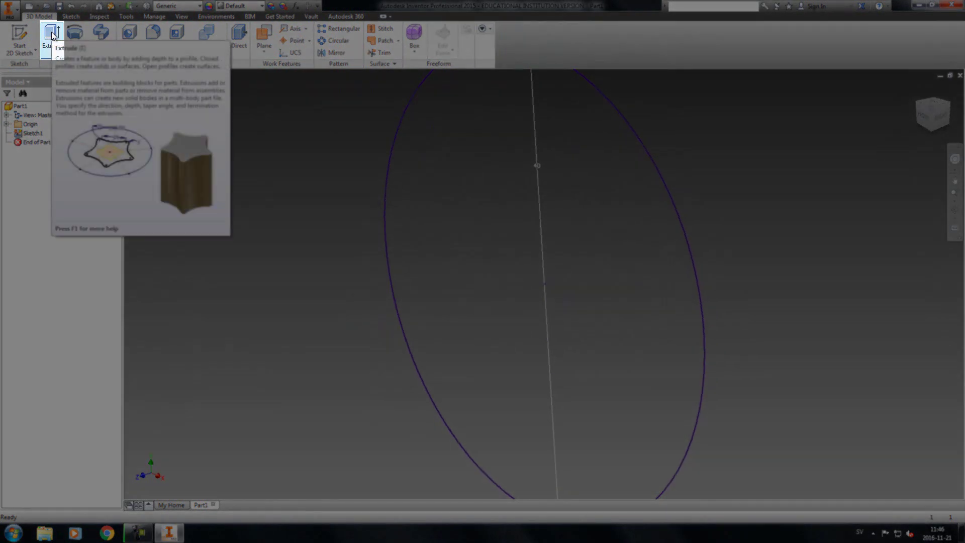
{"action": "left_click", "coordinate": [52, 34]}
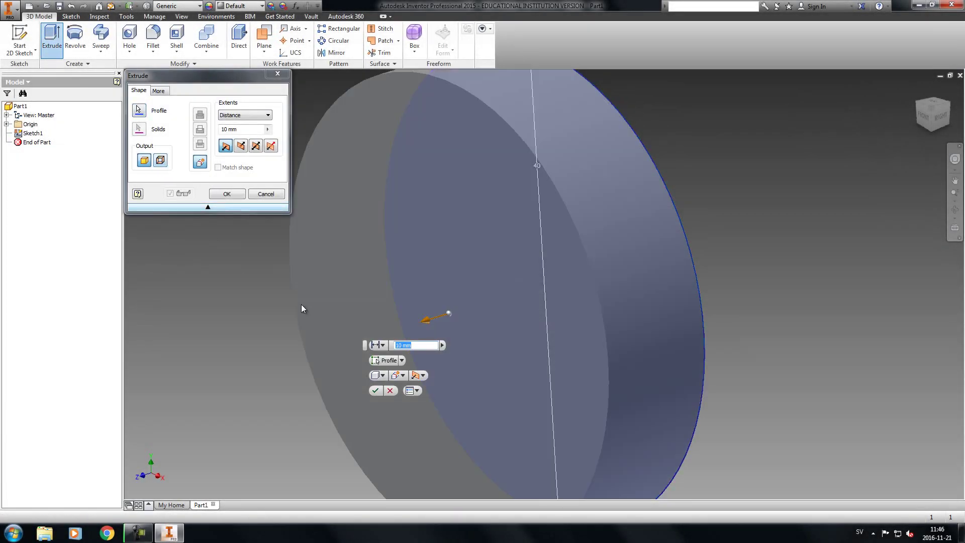
{"action": "scroll", "coordinate": [399, 278], "scroll_direction": "down", "scroll_amount": 3}
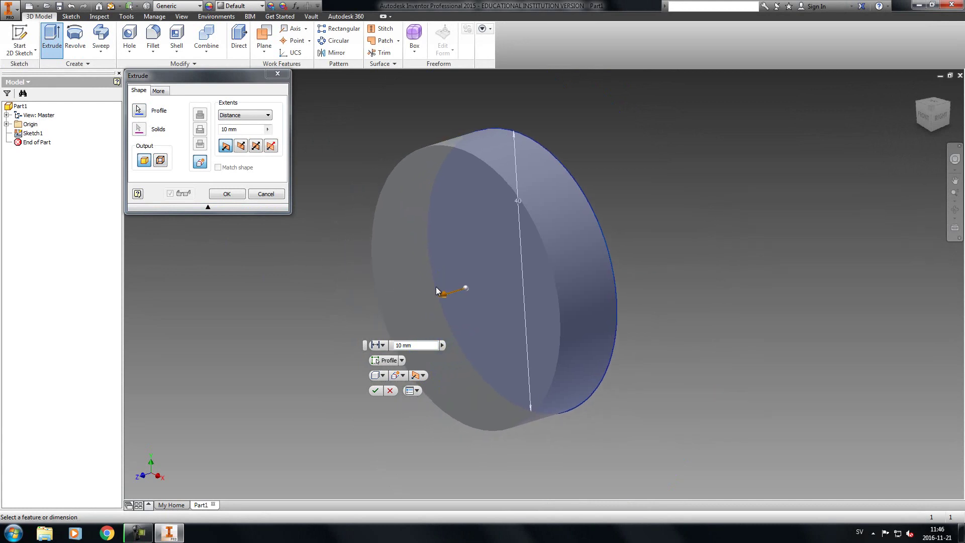
{"action": "mouse_move", "coordinate": [445, 297]}
{"action": "left_mouse_down"}
{"action": "mouse_move", "coordinate": [353, 324]}
{"action": "mouse_move", "coordinate": [466, 298]}
{"action": "mouse_move", "coordinate": [407, 320]}
{"action": "mouse_move", "coordinate": [431, 307]}
{"action": "left_mouse_up"}
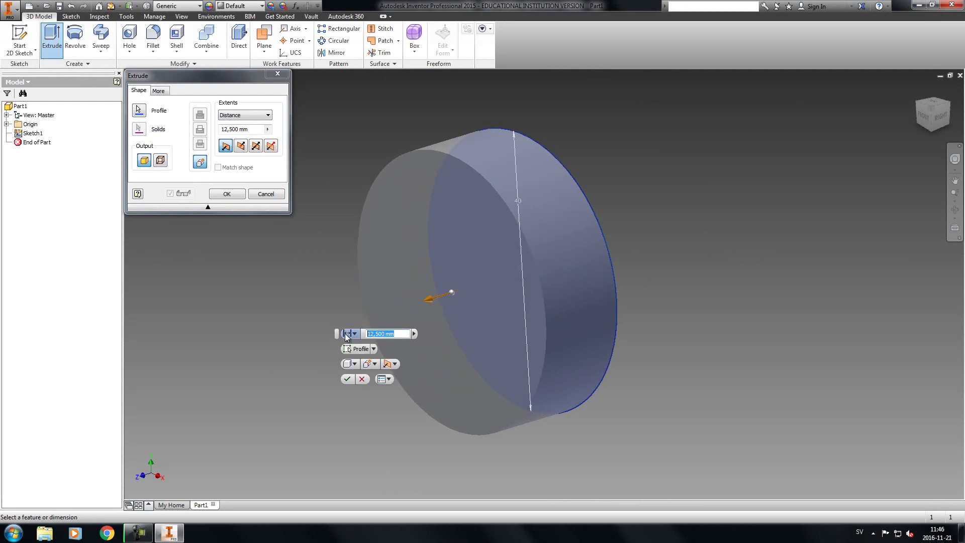
{"action": "type", "text": "70mm"}
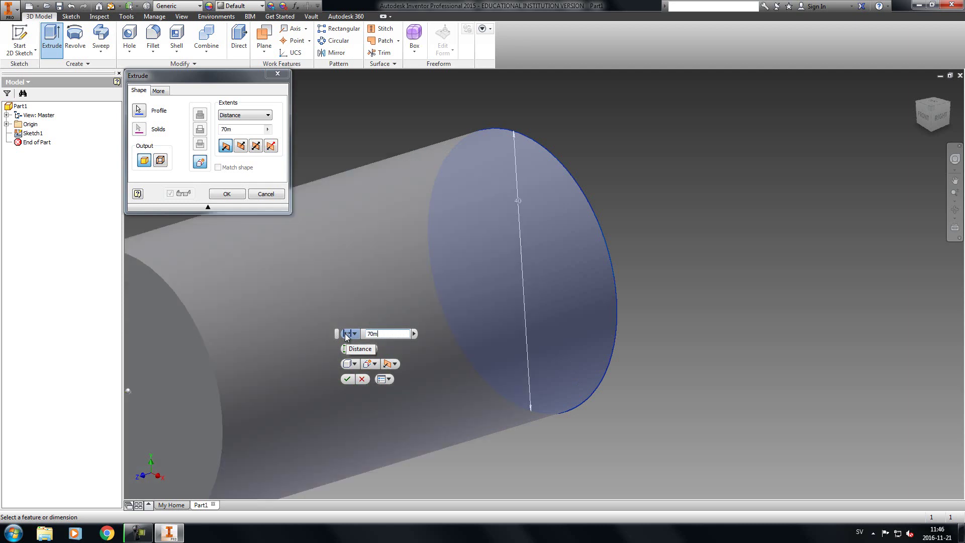
{"action": "left_click", "coordinate": [347, 379]}
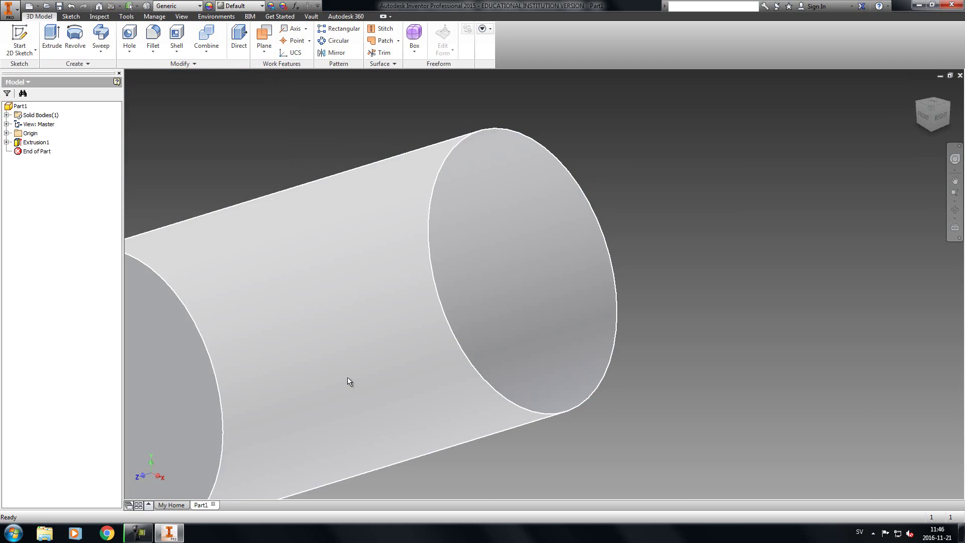
Apply the Dark Red appearance from the Inventor Material Library to the cylinder
{"action": "scroll", "coordinate": [512, 298], "scroll_direction": "down", "scroll_amount": 3}
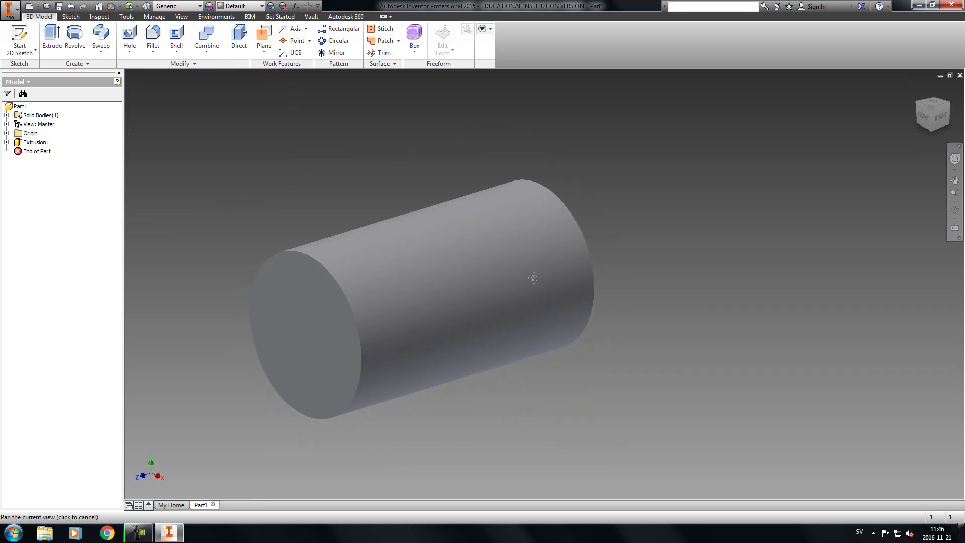
{"action": "scroll", "coordinate": [605, 346], "scroll_direction": "down", "scroll_amount": 2}
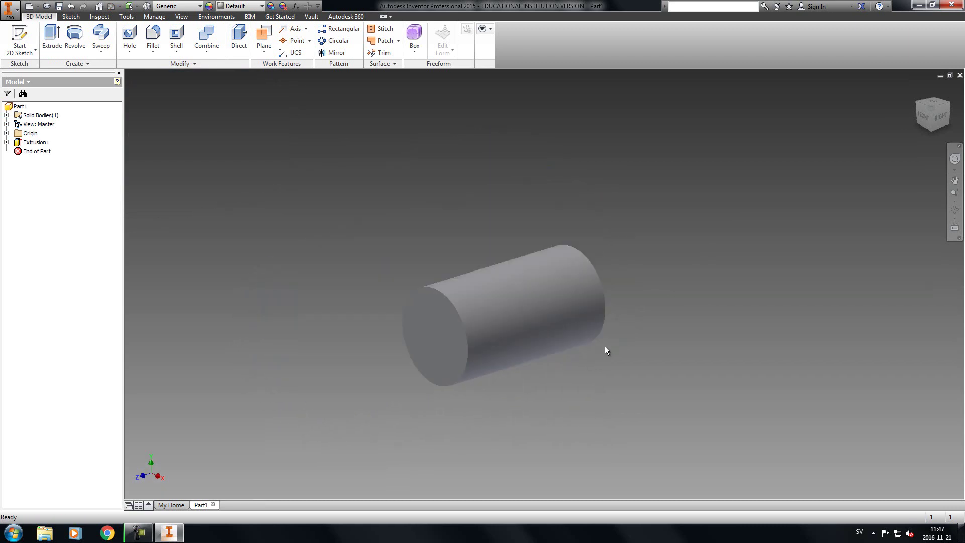
{"action": "scroll", "coordinate": [604, 345], "scroll_direction": "up", "scroll_amount": 3}
{"action": "scroll", "coordinate": [602, 342], "scroll_direction": "down", "scroll_amount": 2}
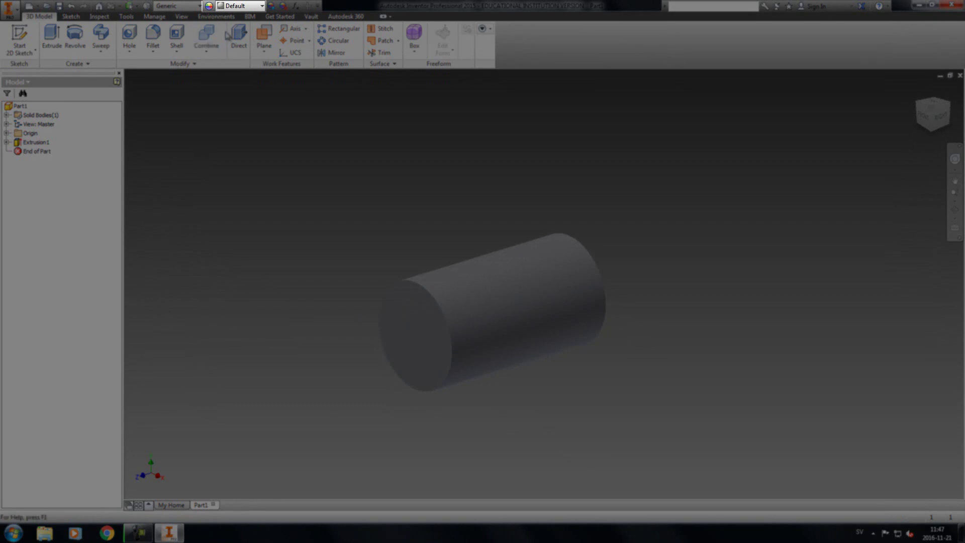
{"action": "left_click", "coordinate": [236, 6]}
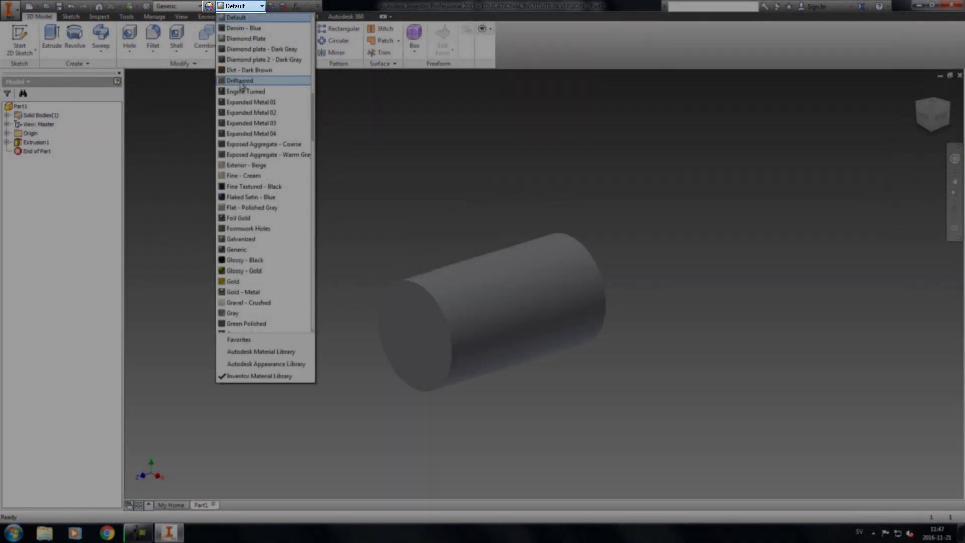
{"action": "scroll", "coordinate": [236, 50], "scroll_direction": "up", "scroll_amount": 2}
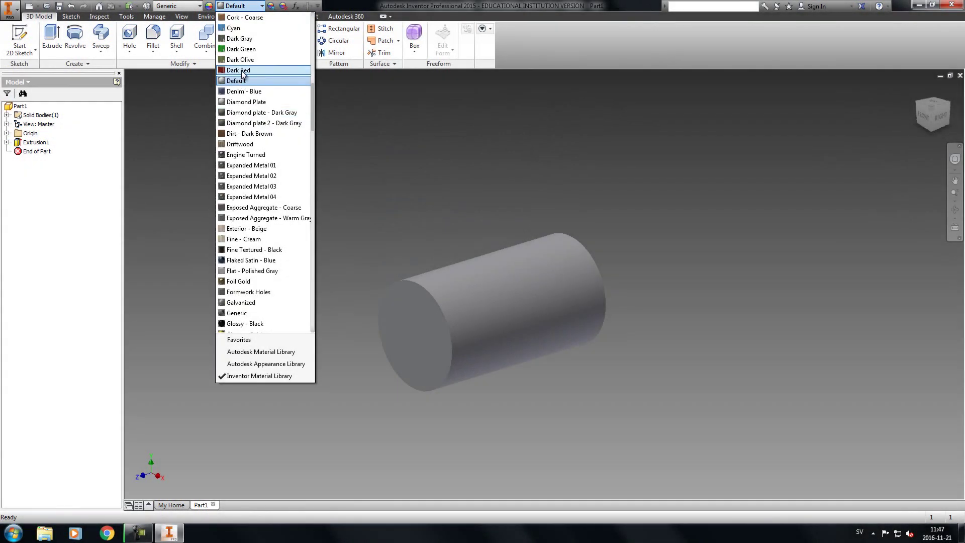
{"action": "left_click", "coordinate": [241, 70]}
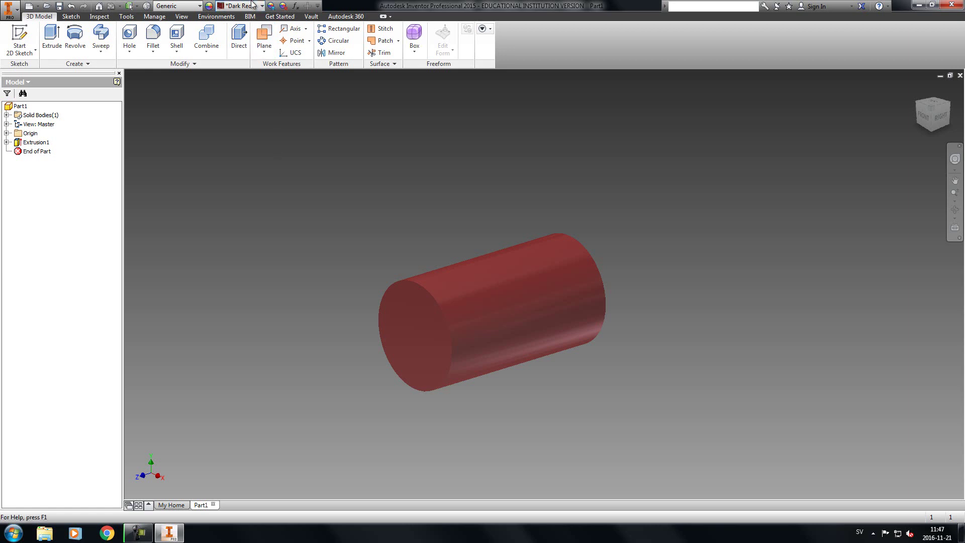
Change the cylinder's appearance to Light Red
{"action": "left_click", "coordinate": [250, 6]}
{"action": "scroll", "coordinate": [266, 161], "scroll_direction": "down", "scroll_amount": 9}
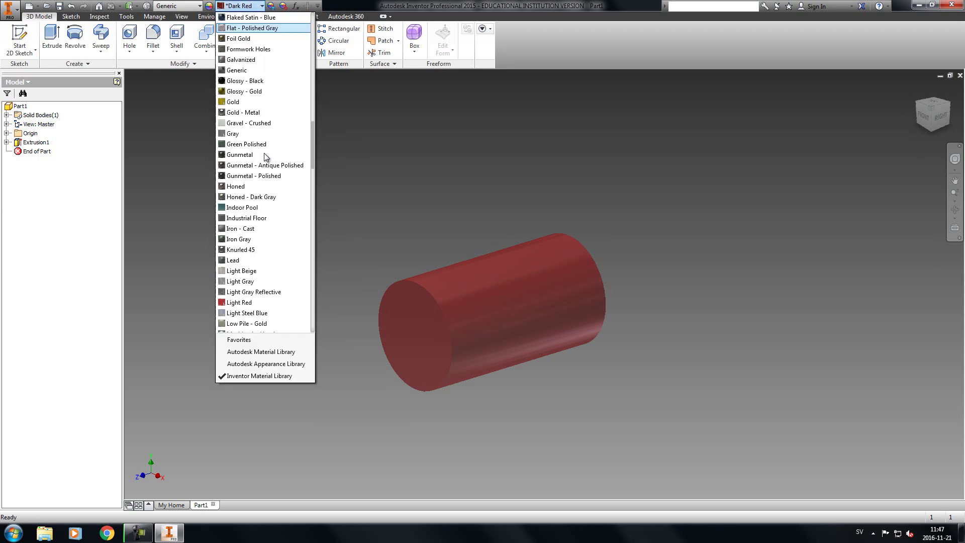
{"action": "left_click", "coordinate": [262, 209]}
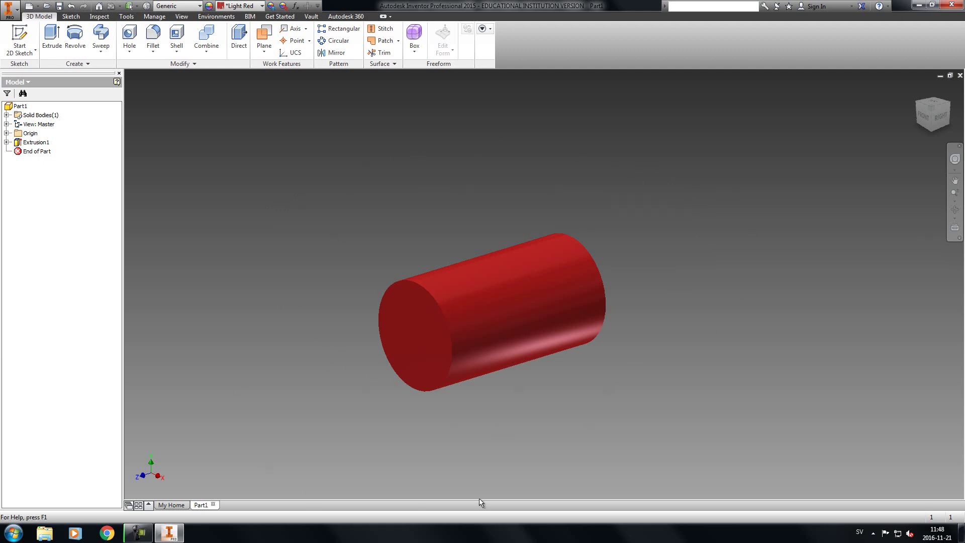
Start a new 2D sketch on the cylinder's back circular end face
{"action": "left_click", "coordinate": [556, 250]}
{"action": "left_click", "coordinate": [20, 37]}
{"action": "mouse_move", "coordinate": [688, 246]}
{"action": "middle_mouse_down", "text": "shift"}
{"action": "mouse_move", "coordinate": [592, 261]}
{"action": "mouse_move", "coordinate": [565, 284]}
{"action": "mouse_move", "coordinate": [677, 252]}
{"action": "mouse_move", "coordinate": [530, 260]}
{"action": "mouse_move", "coordinate": [774, 222]}
{"action": "mouse_move", "coordinate": [627, 239]}
{"action": "mouse_move", "coordinate": [709, 267]}
{"action": "mouse_move", "coordinate": [694, 218]}
{"action": "mouse_move", "coordinate": [638, 243]}
{"action": "mouse_move", "coordinate": [680, 246]}
{"action": "middle_mouse_up", "text": "shift"}
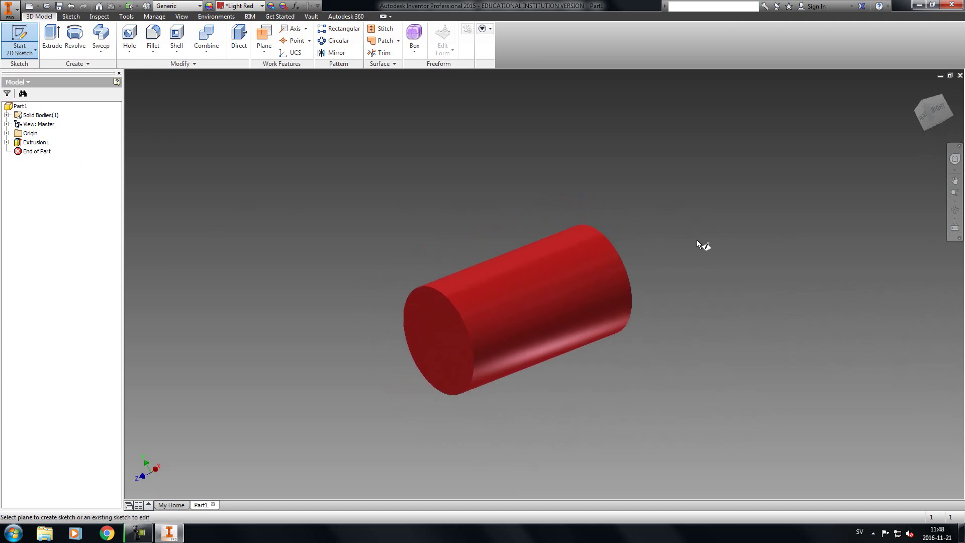
{"action": "middle_click_drag", "start_coordinate": [777, 223], "coordinate": [618, 272], "text": "shift"}
{"action": "left_click", "coordinate": [596, 279]}
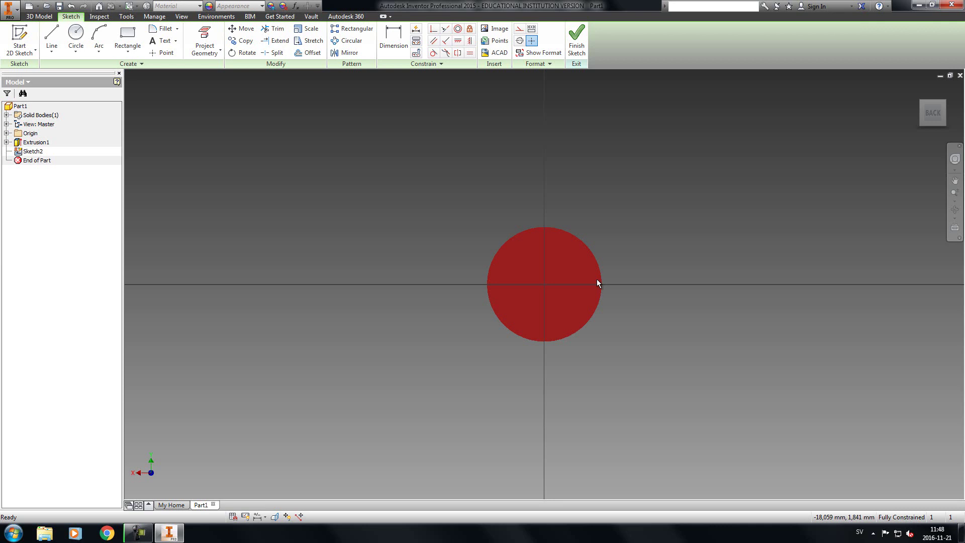
Project the cylinder end face's circular edge into the sketch
{"action": "left_click", "coordinate": [205, 38]}
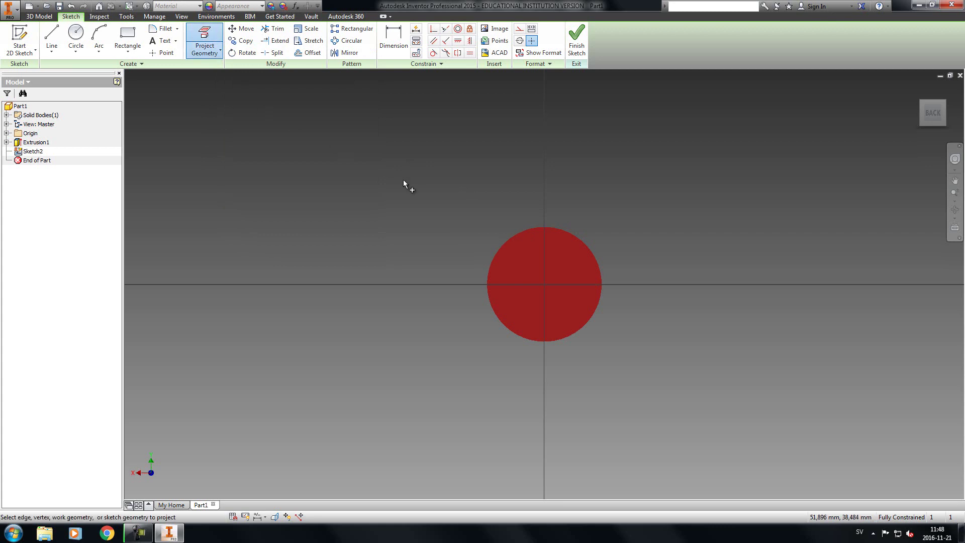
{"action": "left_click", "coordinate": [507, 240]}
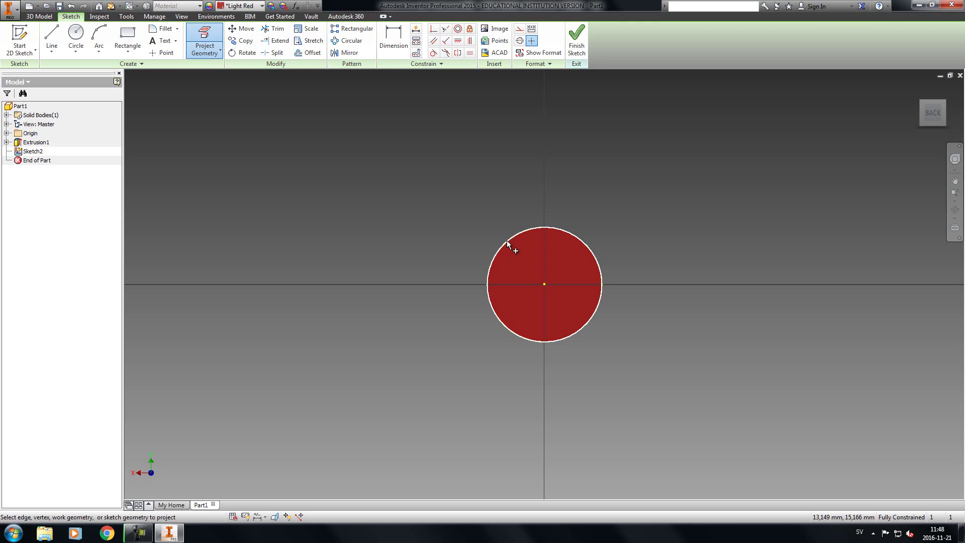
{"action": "right_click", "coordinate": [520, 200]}
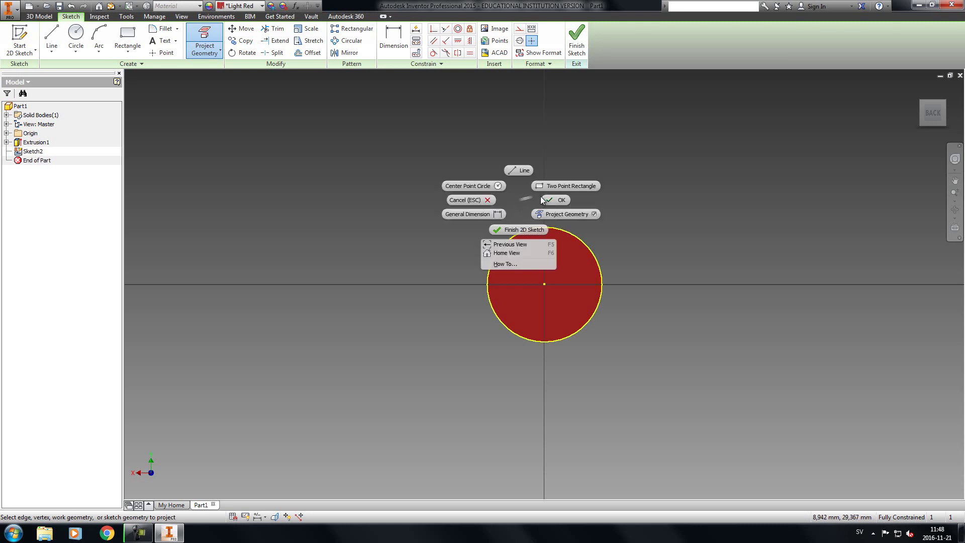
{"action": "left_click", "coordinate": [544, 196]}
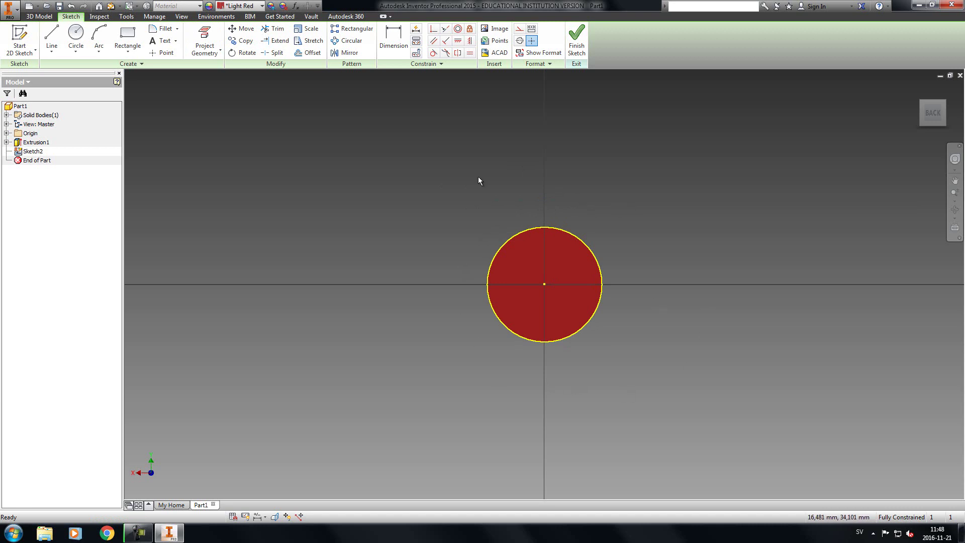
Draw a 50 mm diameter circle centred on the origin, concentric with the projected edge
{"action": "left_click", "coordinate": [74, 30]}
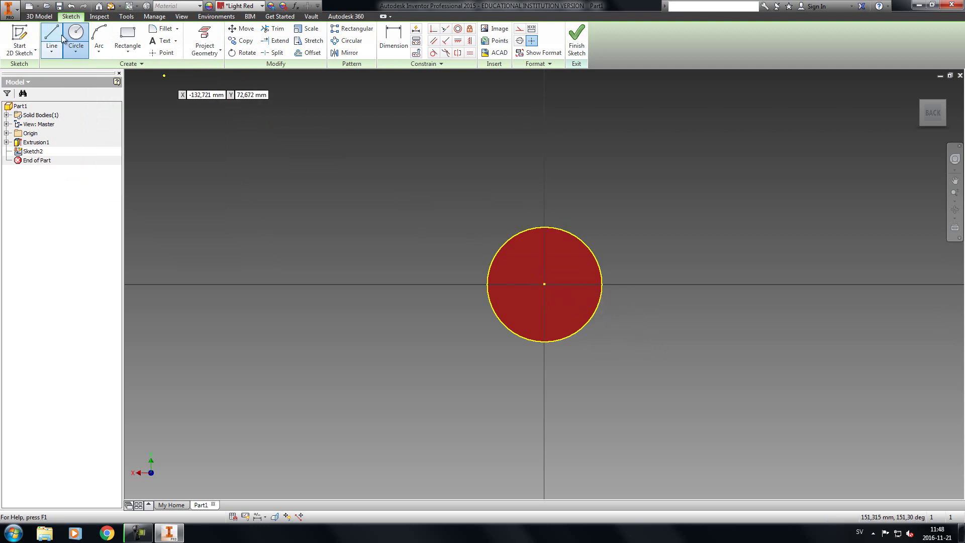
{"action": "left_click", "coordinate": [545, 285]}
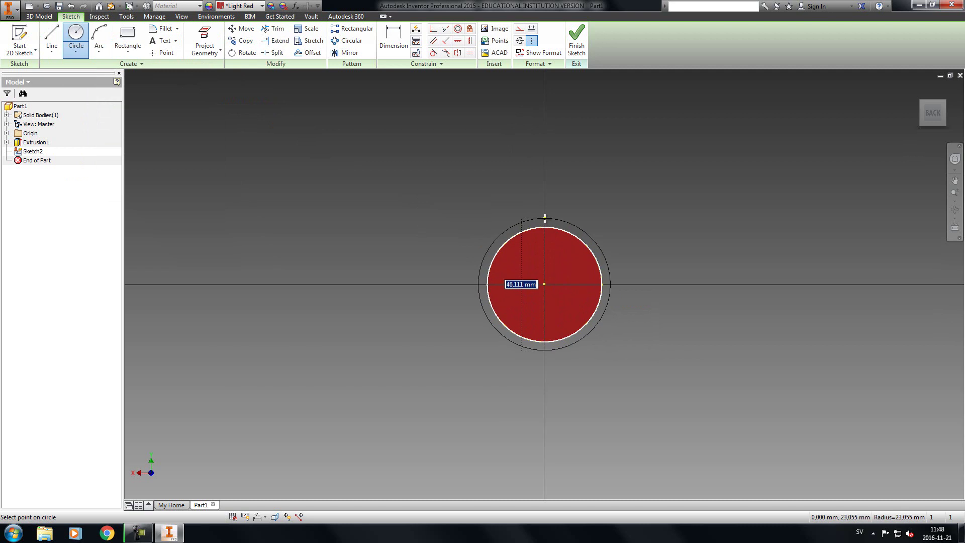
{"action": "type", "text": "50"}
{"action": "key", "text": "Return"}
{"action": "right_click", "coordinate": [558, 189]}
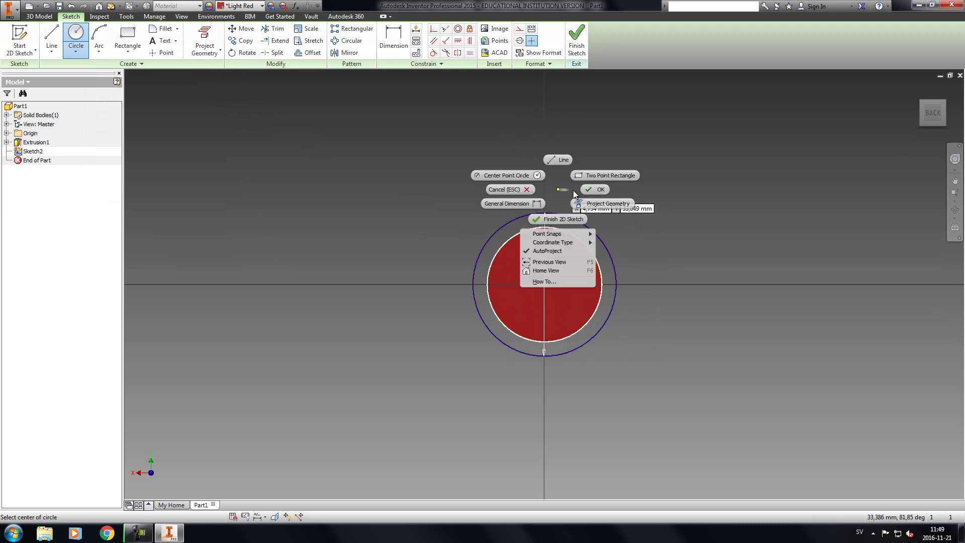
{"action": "left_click", "coordinate": [594, 190]}
Finish the sketch and extrude both the outer ring and the inner circle 10 mm outward as a disc
{"action": "left_click", "coordinate": [577, 40]}
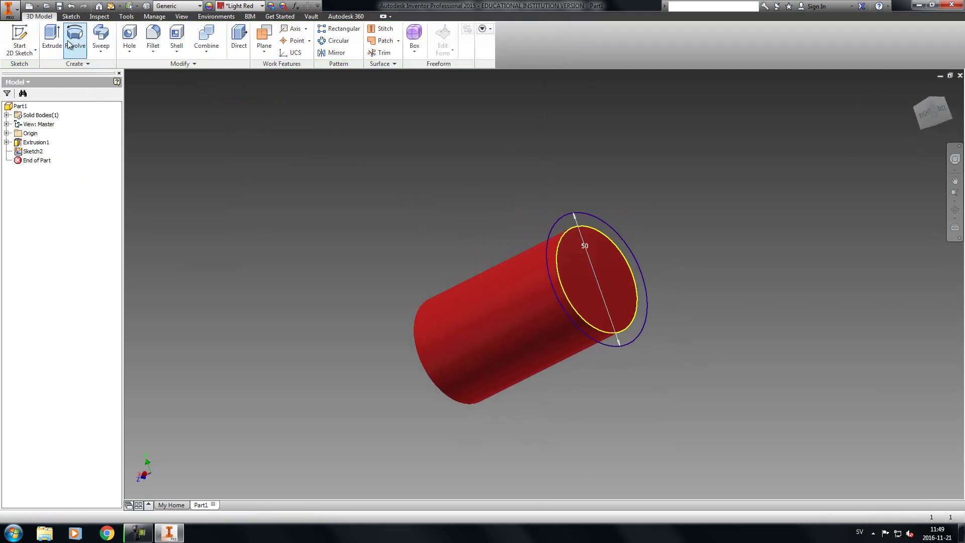
{"action": "left_click", "coordinate": [57, 40]}
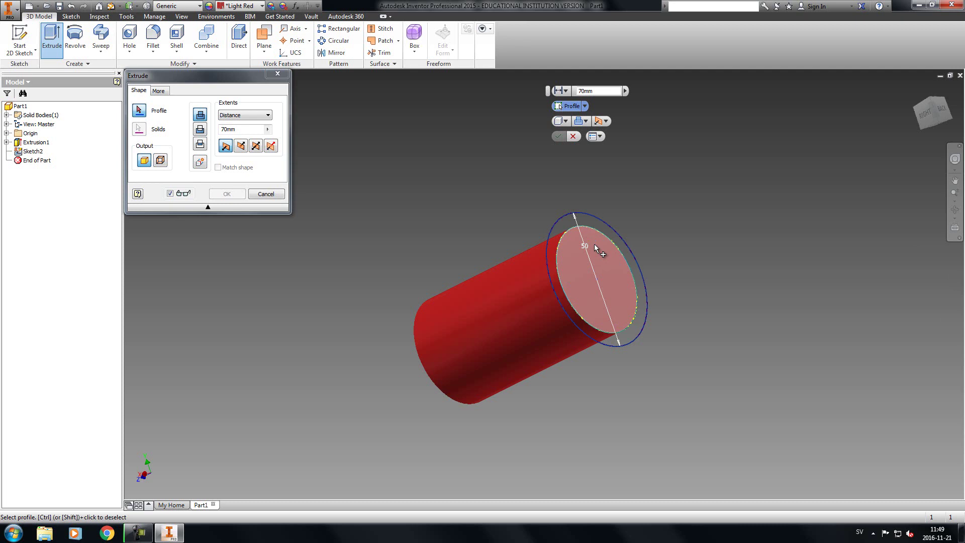
{"action": "left_click", "coordinate": [583, 217]}
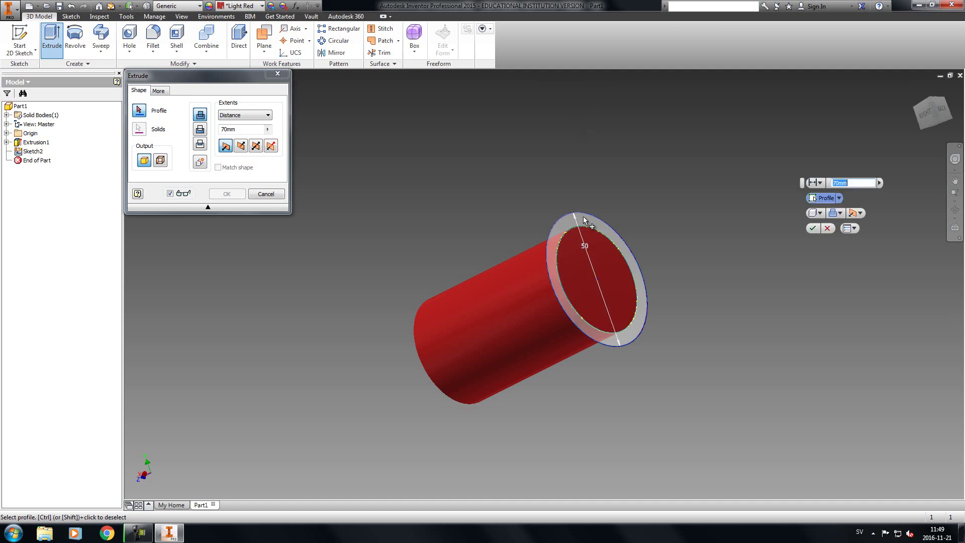
{"action": "left_click", "coordinate": [592, 269]}
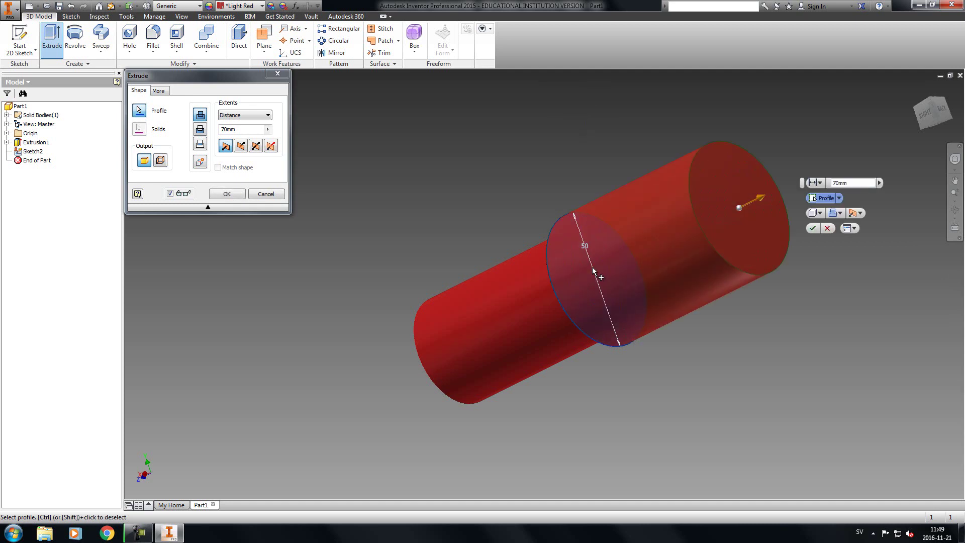
{"action": "left_click", "coordinate": [837, 183]}
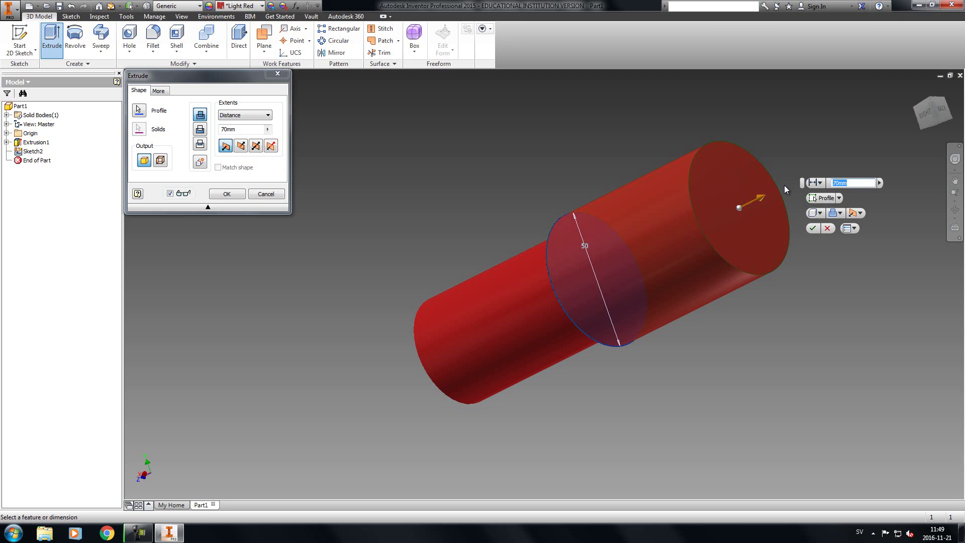
{"action": "type", "text": "10"}
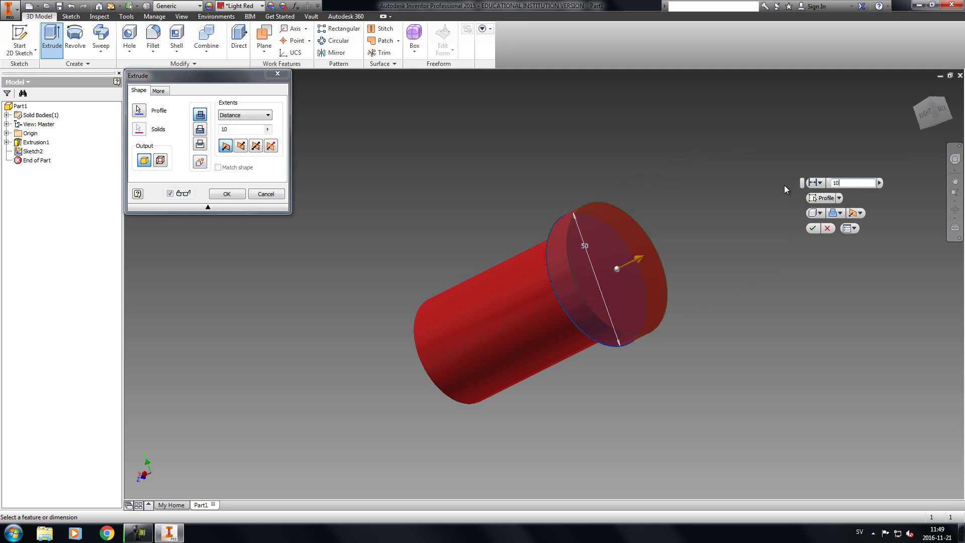
{"action": "key", "text": "Return"}
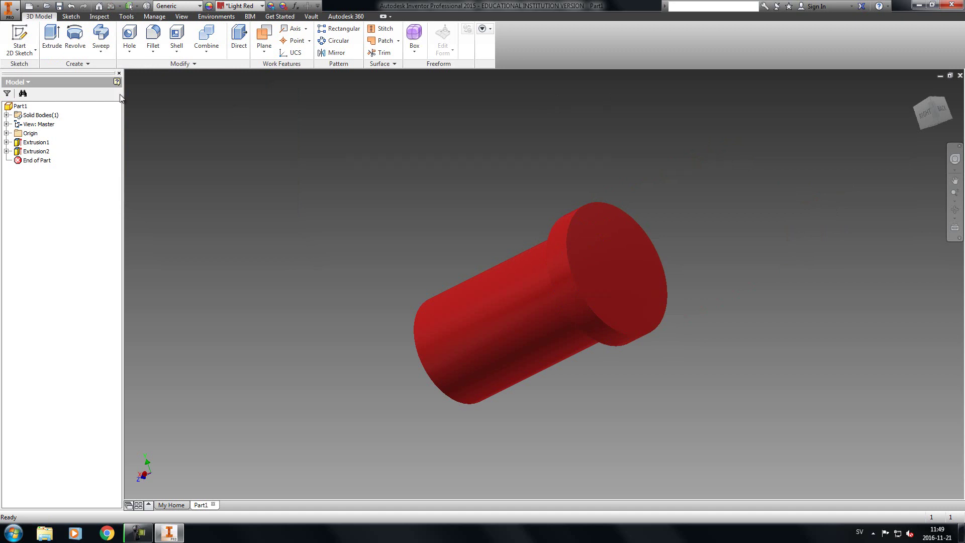
Start a new 2D sketch on the disc's outer face and project its circular edge
{"action": "left_click", "coordinate": [19, 40]}
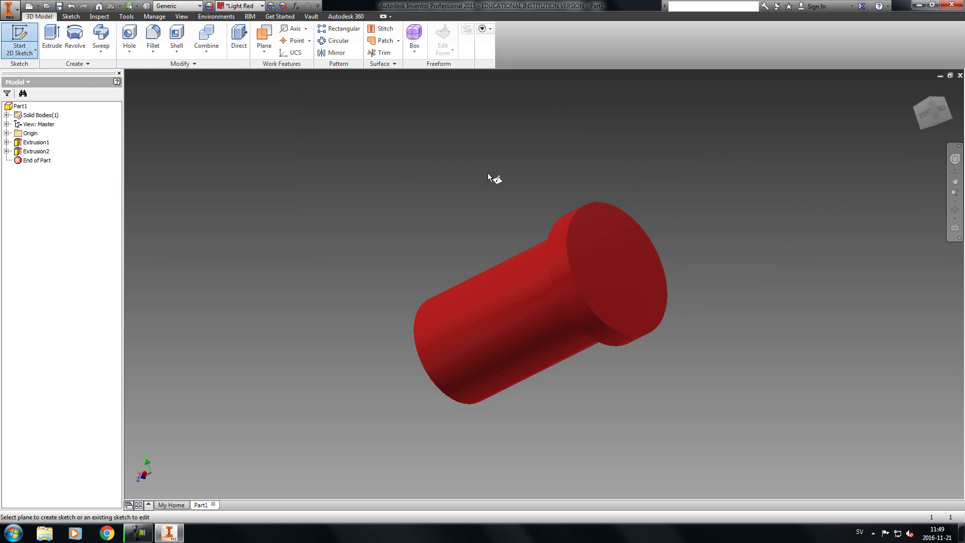
{"action": "left_click", "coordinate": [619, 250]}
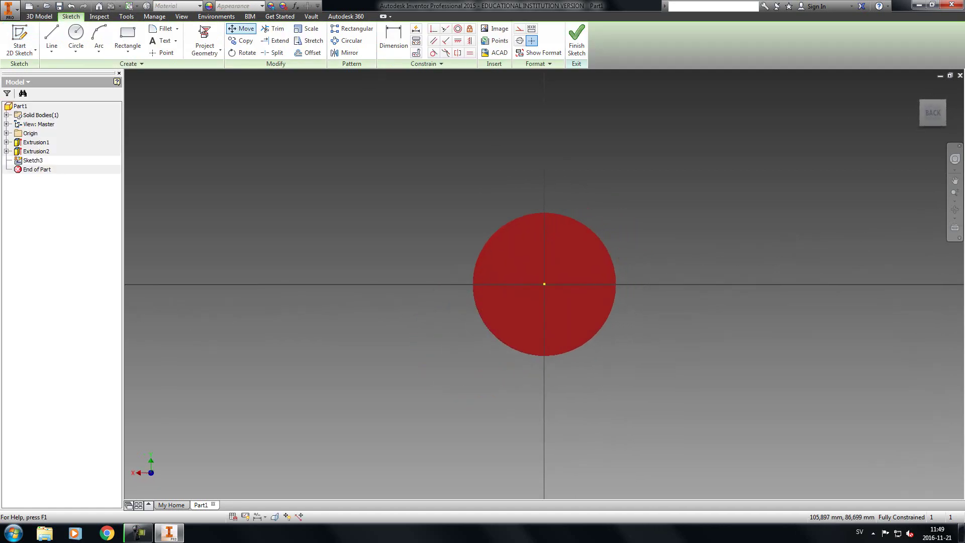
{"action": "left_click", "coordinate": [75, 31]}
{"action": "right_click", "coordinate": [311, 129]}
{"action": "left_click", "coordinate": [356, 144]}
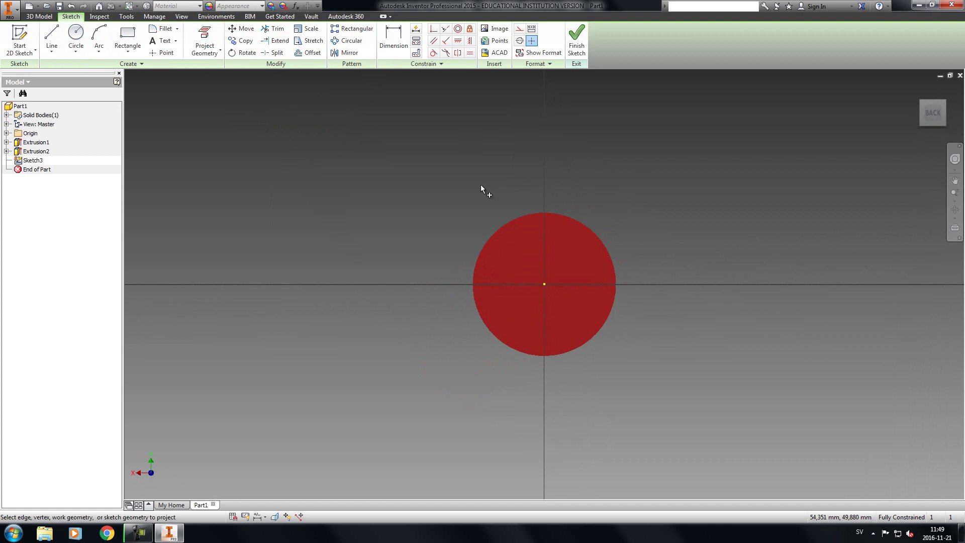
{"action": "left_click", "coordinate": [532, 215]}
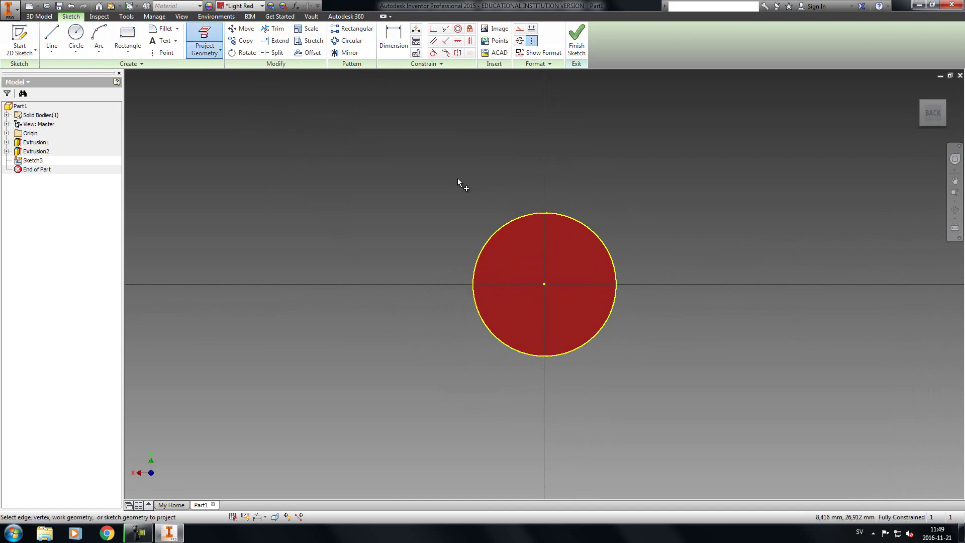
Draw a 40 mm diameter circle centred on the origin of the disc face
{"action": "left_click", "coordinate": [76, 35]}
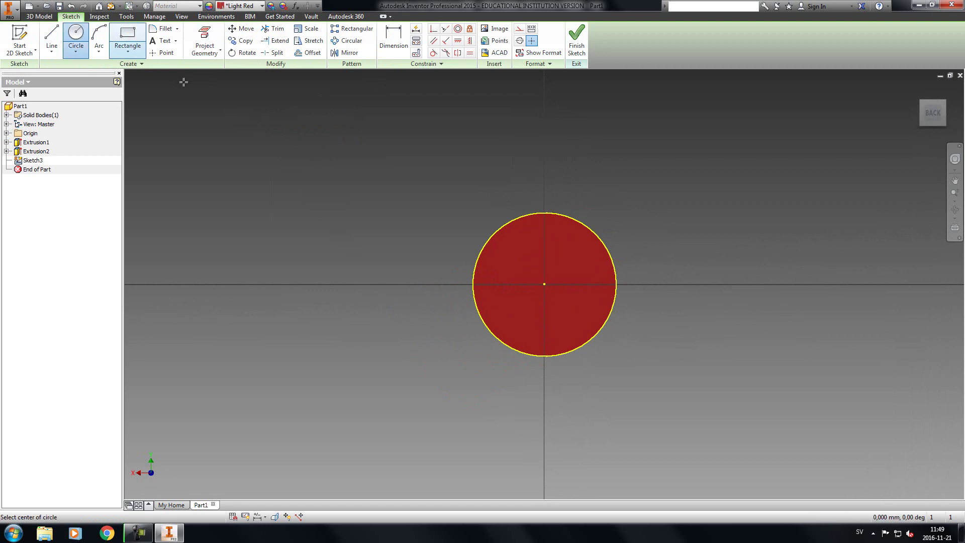
{"action": "left_click", "coordinate": [545, 285]}
{"action": "type", "text": "40m"}
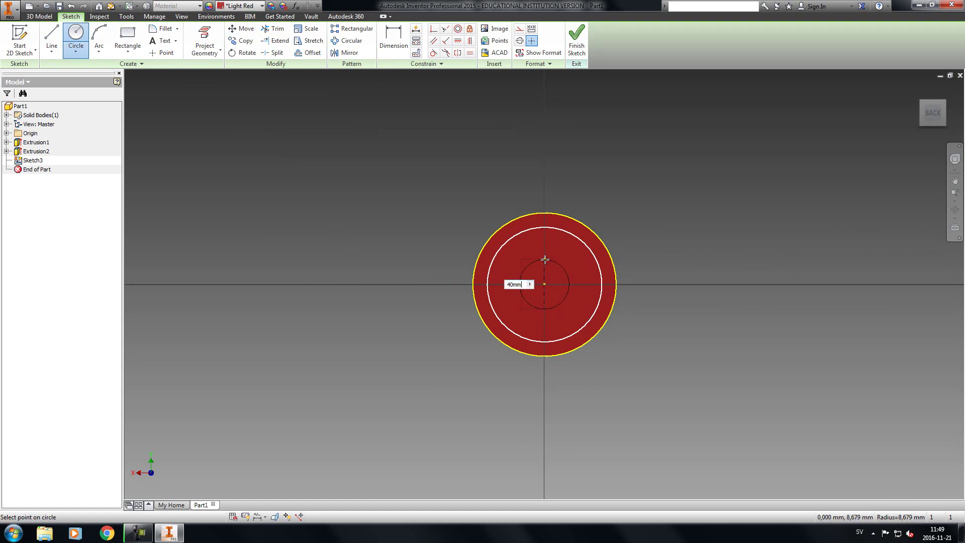
{"action": "type", "text": "m"}
{"action": "key", "text": "Return"}
{"action": "right_click", "coordinate": [671, 153]}
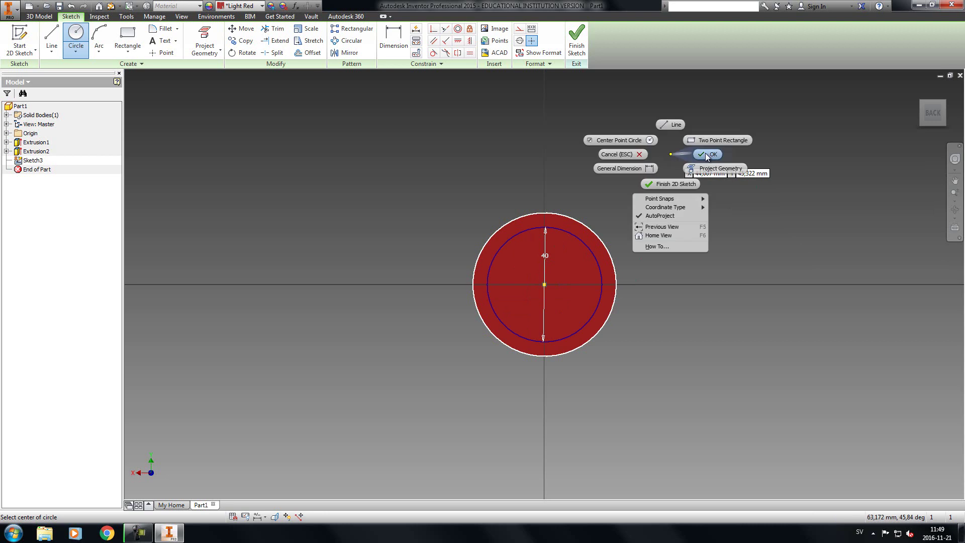
{"action": "left_click", "coordinate": [707, 153]}
Finish the sketch and extrude the inner 40 mm circle 50 mm outward from the disc
{"action": "left_click", "coordinate": [576, 50]}
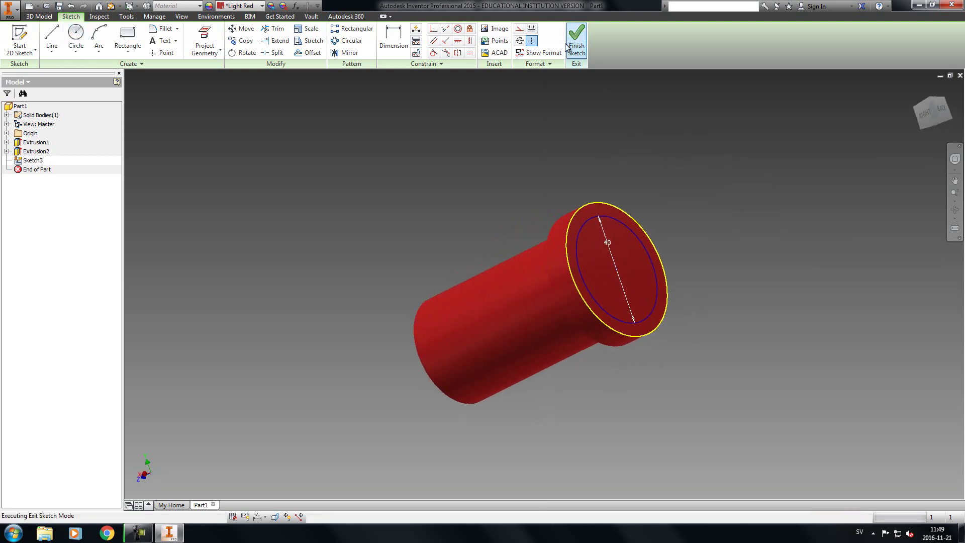
{"action": "left_click", "coordinate": [49, 40]}
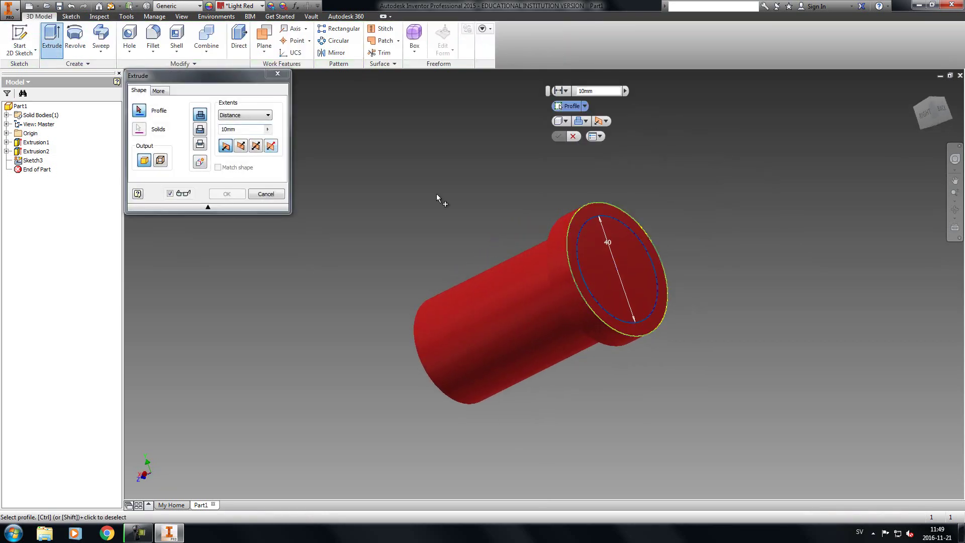
{"action": "left_click", "coordinate": [617, 269]}
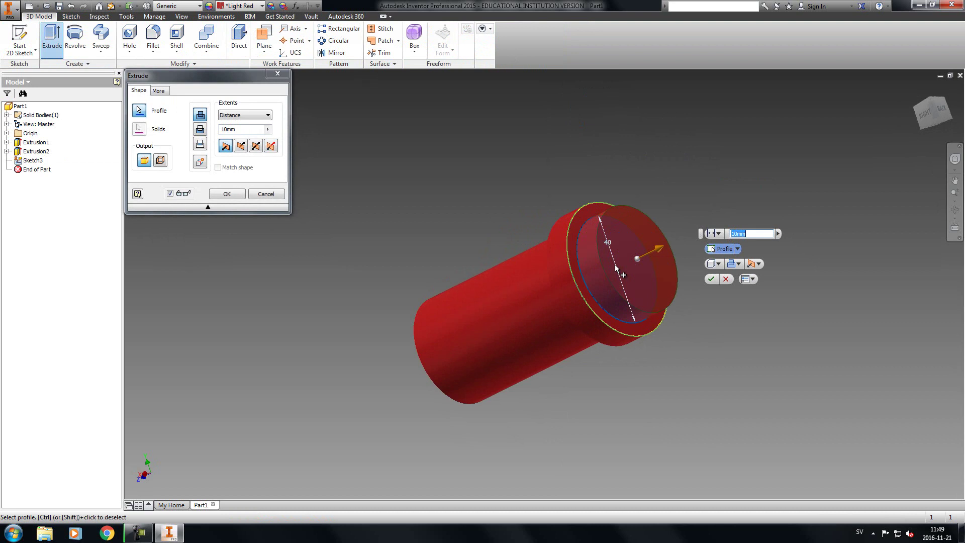
{"action": "type", "text": "50mm"}
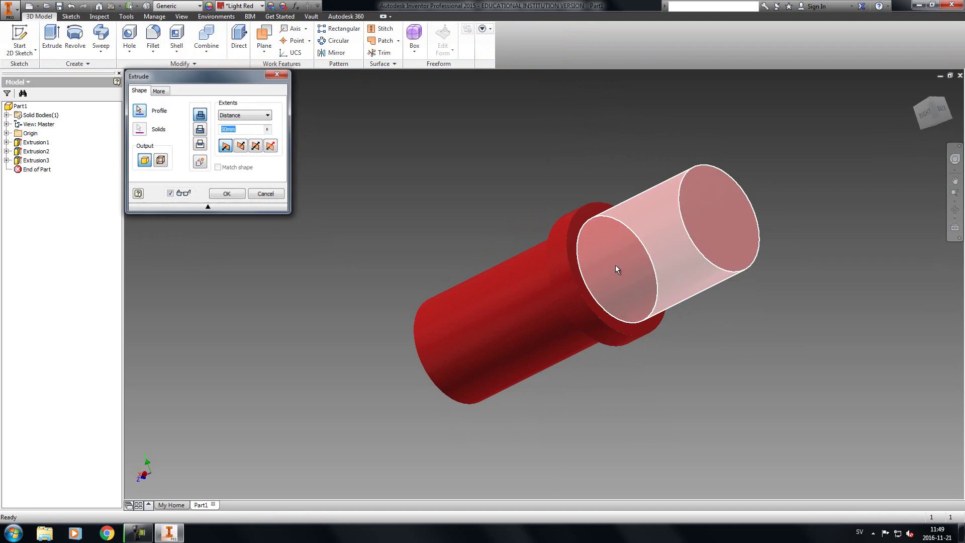
{"action": "key", "text": "Return"}
Add a numeric user parameter named duDiscThickness to the part and set its equation to 10 mm
{"action": "middle_click_drag", "start_coordinate": [829, 330], "coordinate": [552, 331]}
{"action": "scroll", "coordinate": [695, 285], "scroll_direction": "down", "scroll_amount": 3}
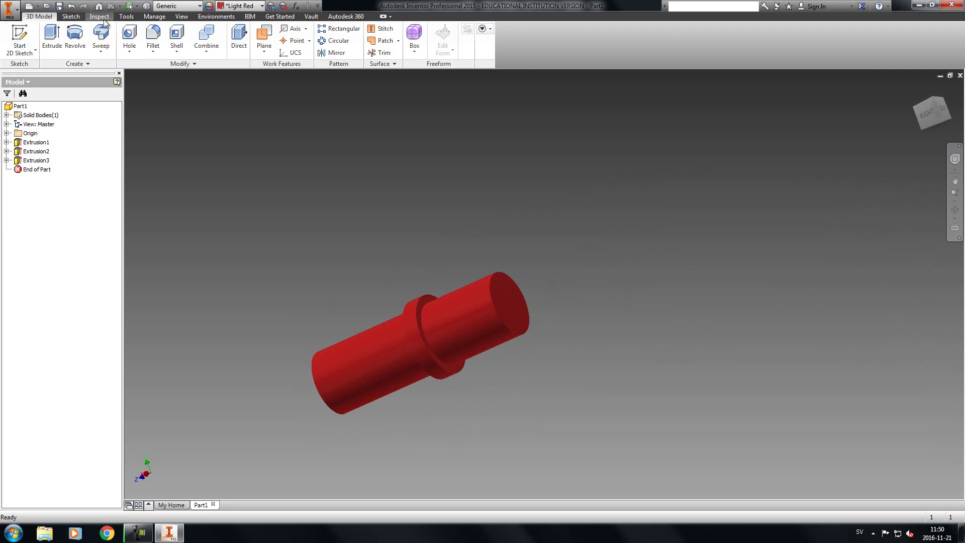
{"action": "left_click", "coordinate": [156, 18]}
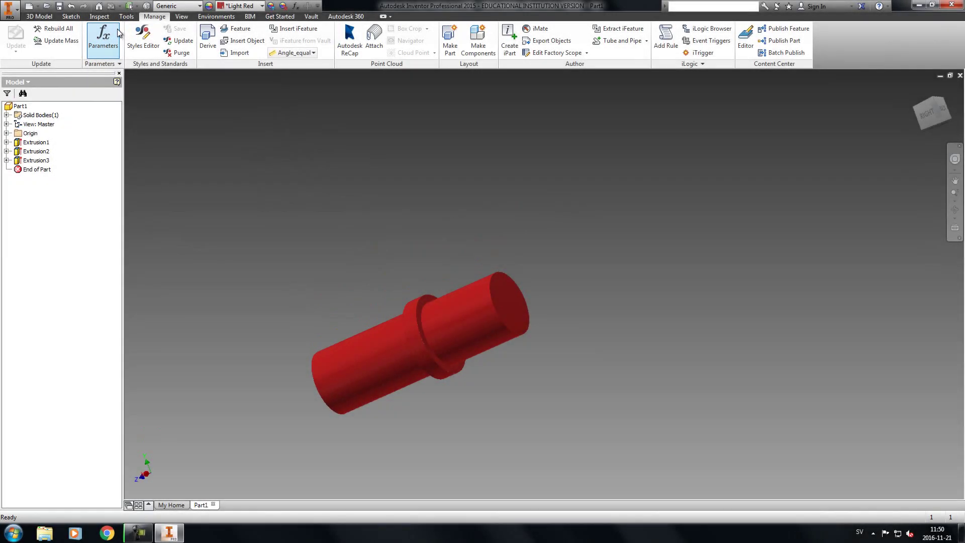
{"action": "left_click", "coordinate": [117, 46]}
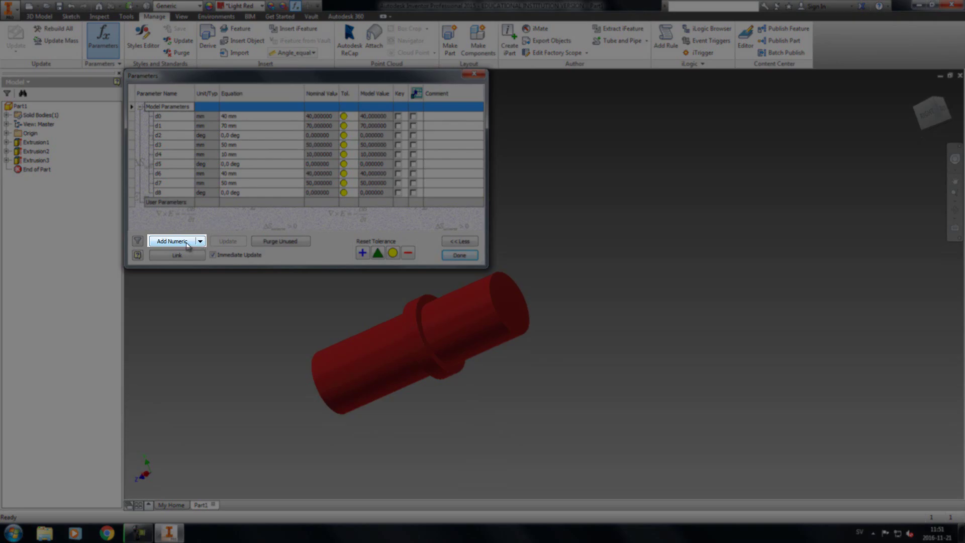
{"action": "left_click", "coordinate": [187, 244]}
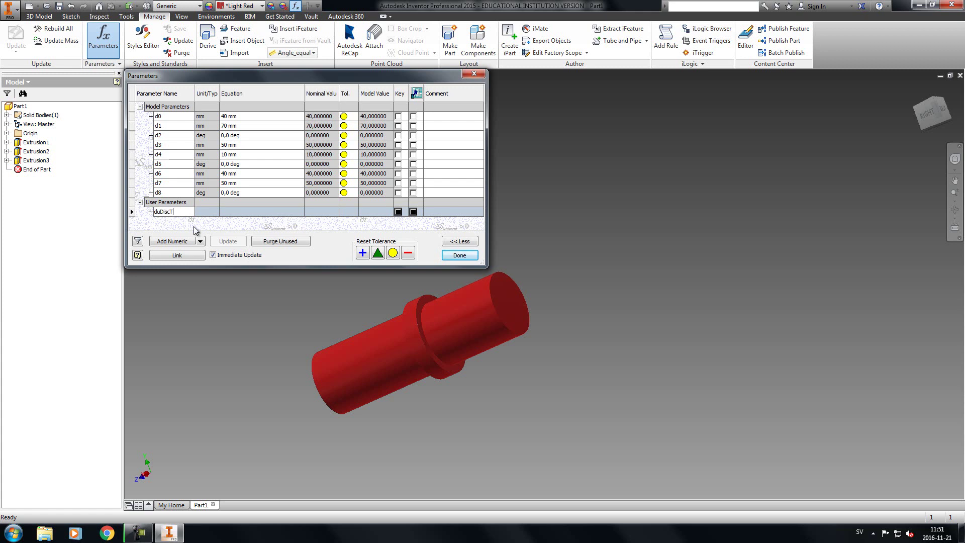
{"action": "type", "text": "c"}
{"action": "left_click", "coordinate": [209, 215]}
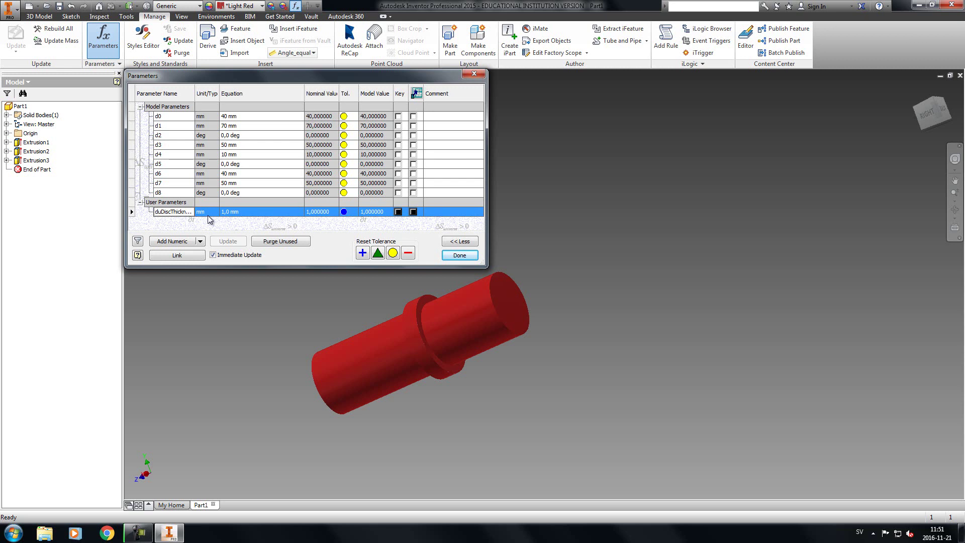
{"action": "left_click", "coordinate": [235, 212]}
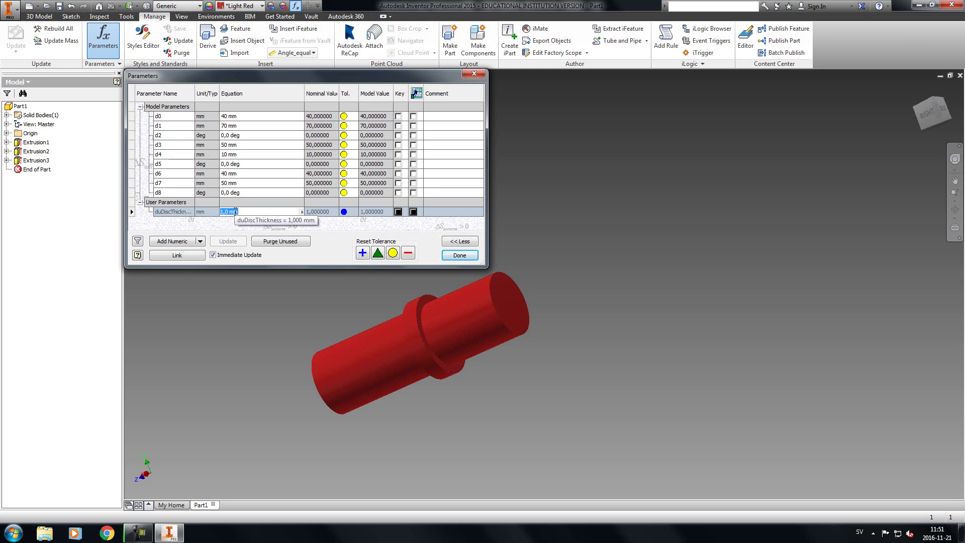
{"action": "type", "text": "10mm"}
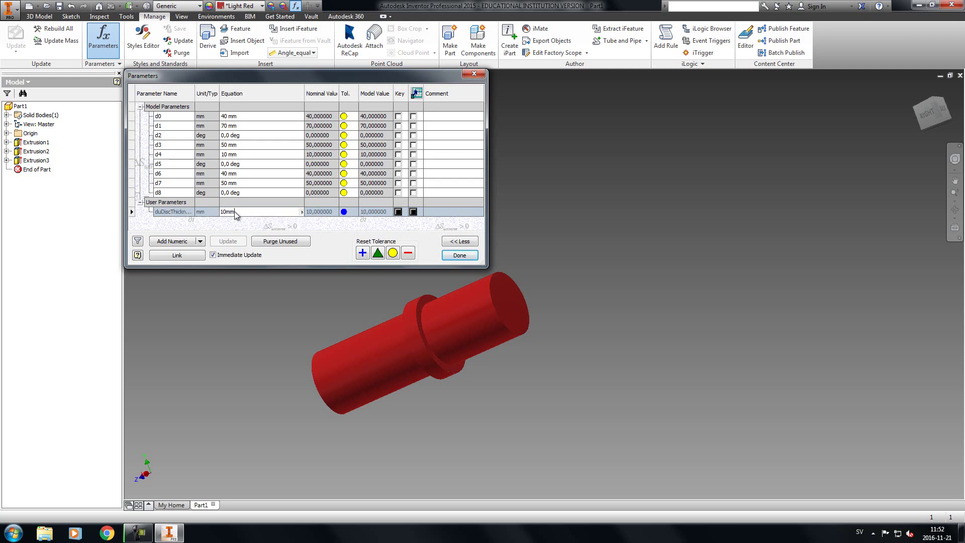
{"action": "key", "text": "Return"}
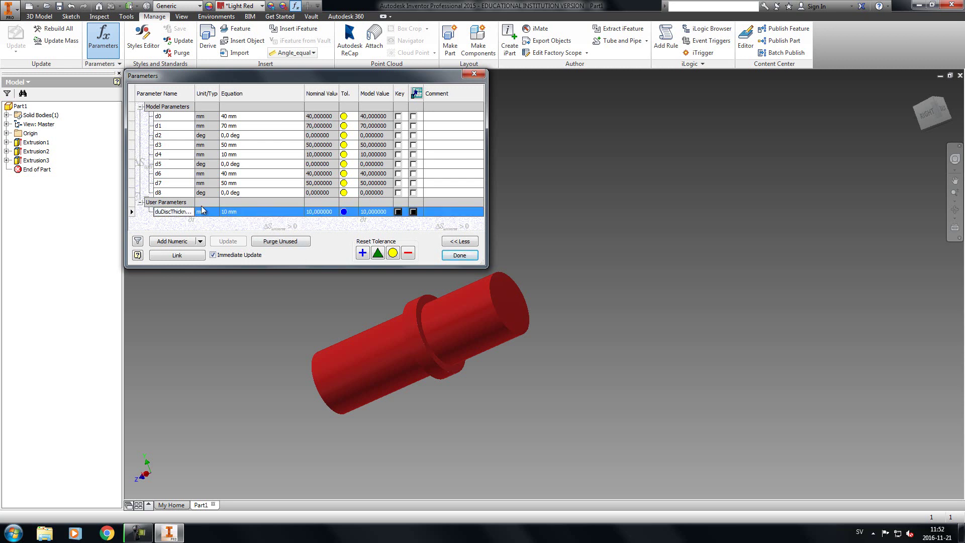
Add a numeric user parameter named duShaftLength and set its equation to 40 mm
{"action": "left_click", "coordinate": [182, 242]}
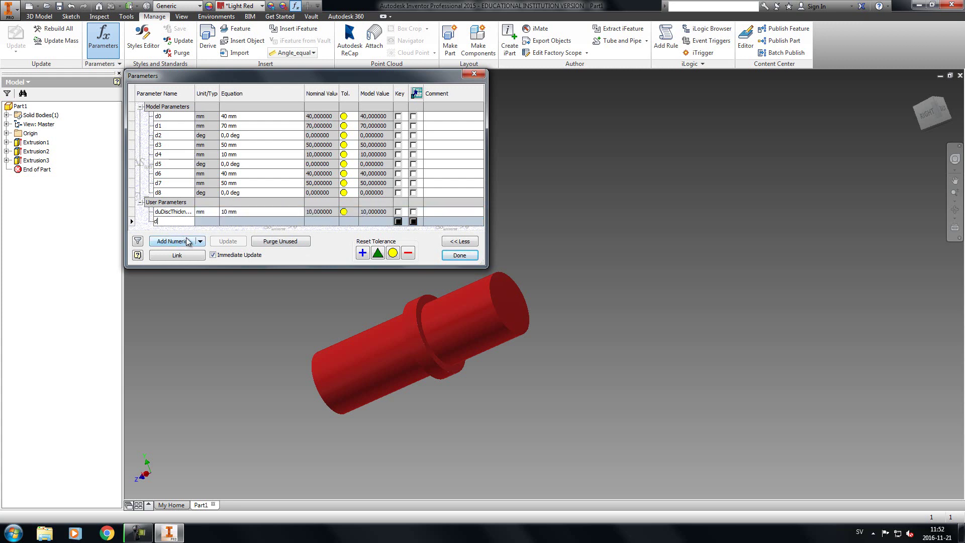
{"action": "type", "text": "duShaftLength"}
{"action": "key", "text": "Return"}
{"action": "left_click", "coordinate": [234, 221]}
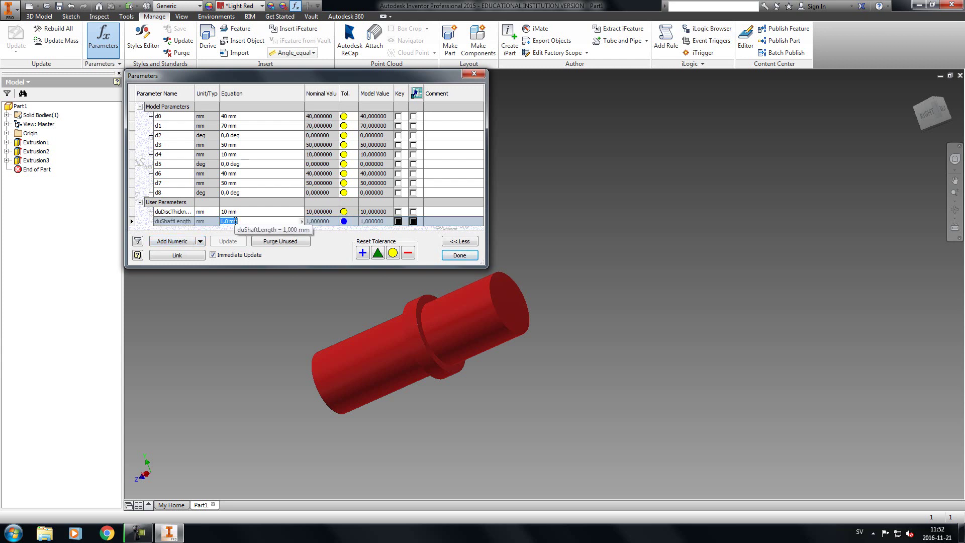
{"action": "type", "text": "40"}
{"action": "key", "text": "Return"}
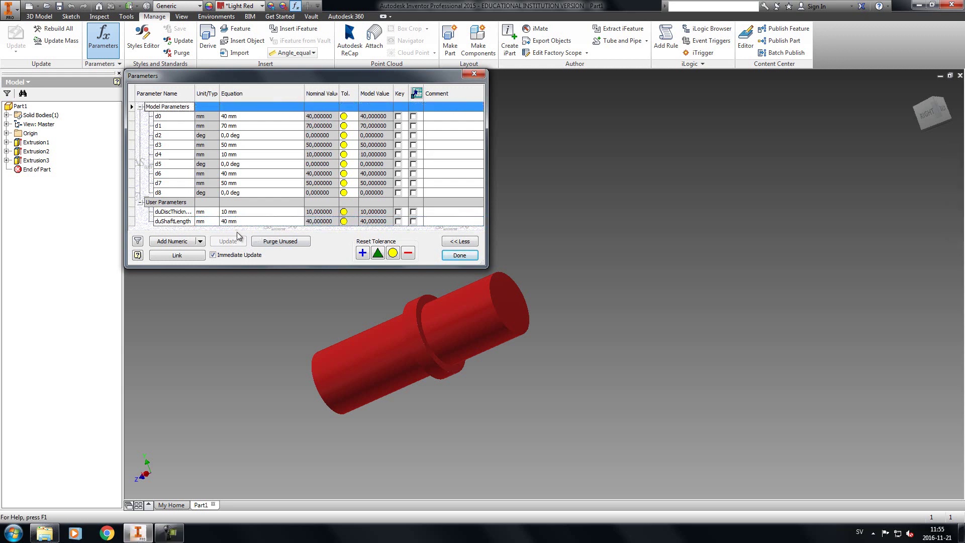
Add a numeric user parameter named duGapLength with an equation of 80 mm and finish editing the parameters
{"action": "left_click", "coordinate": [176, 241]}
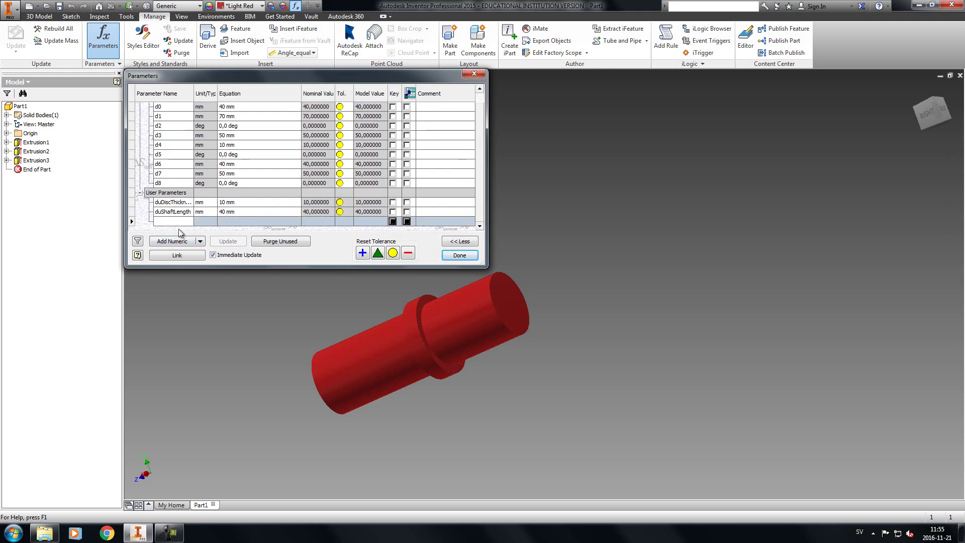
{"action": "type", "text": "duShaftSpa"}
{"action": "key", "text": "BackSpace"}
{"action": "key", "text": "BackSpace"}
{"action": "key", "text": "BackSpace"}
{"action": "key", "text": "BackSpace"}
{"action": "key", "text": "BackSpace"}
{"action": "key", "text": "BackSpace"}
{"action": "key", "text": "BackSpace"}
{"action": "key", "text": "BackSpace"}
{"action": "key", "text": "BackSpace"}
{"action": "type", "text": "GapLen"}
{"action": "key", "text": "Return"}
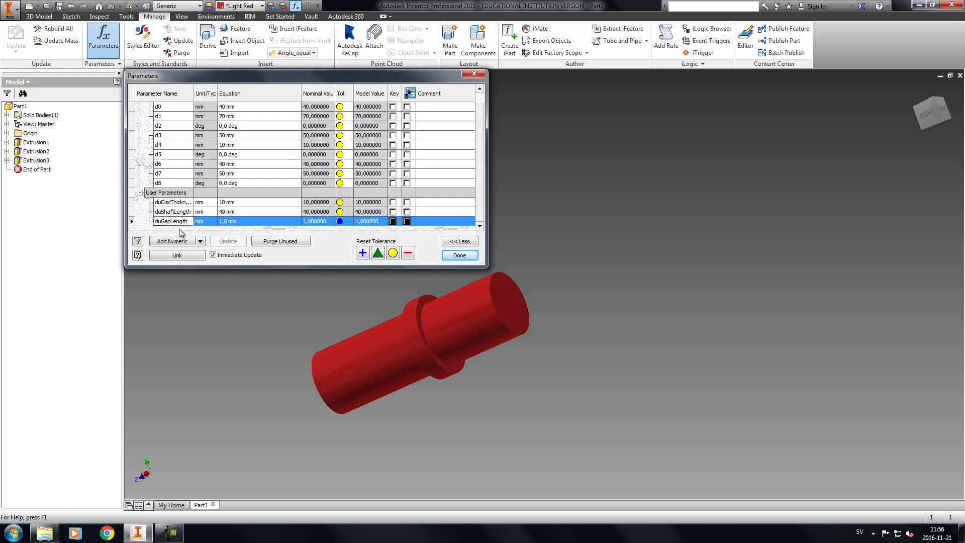
{"action": "left_click", "coordinate": [234, 222]}
{"action": "type", "text": "80"}
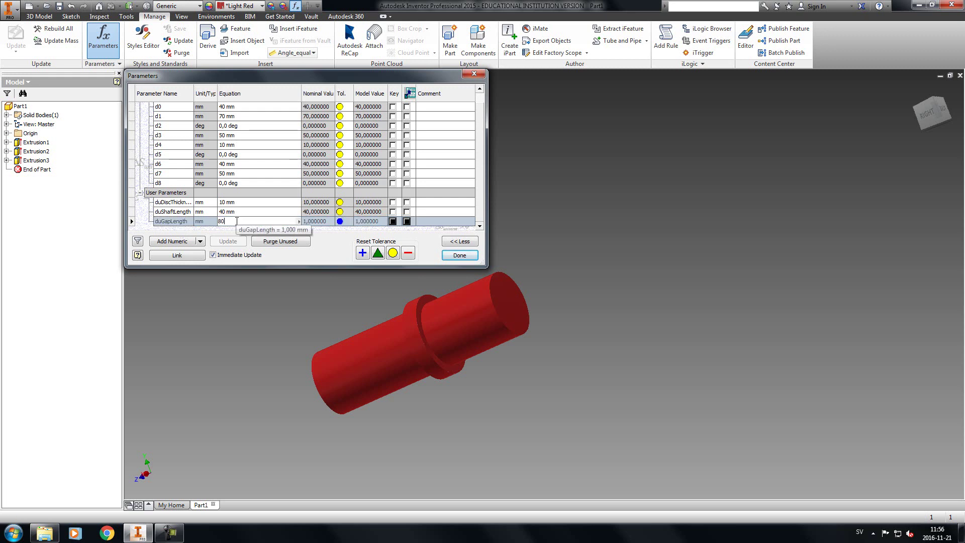
{"action": "key", "text": "Return"}
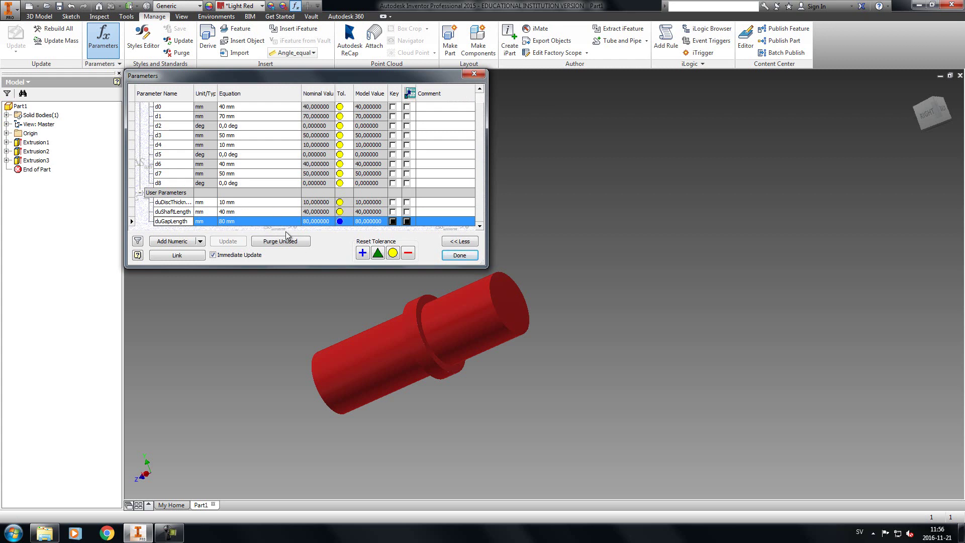
{"action": "scroll", "coordinate": [281, 226], "scroll_direction": "up", "scroll_amount": 1}
{"action": "scroll", "coordinate": [281, 226], "scroll_direction": "down", "scroll_amount": 1}
{"action": "left_click", "coordinate": [457, 256]}
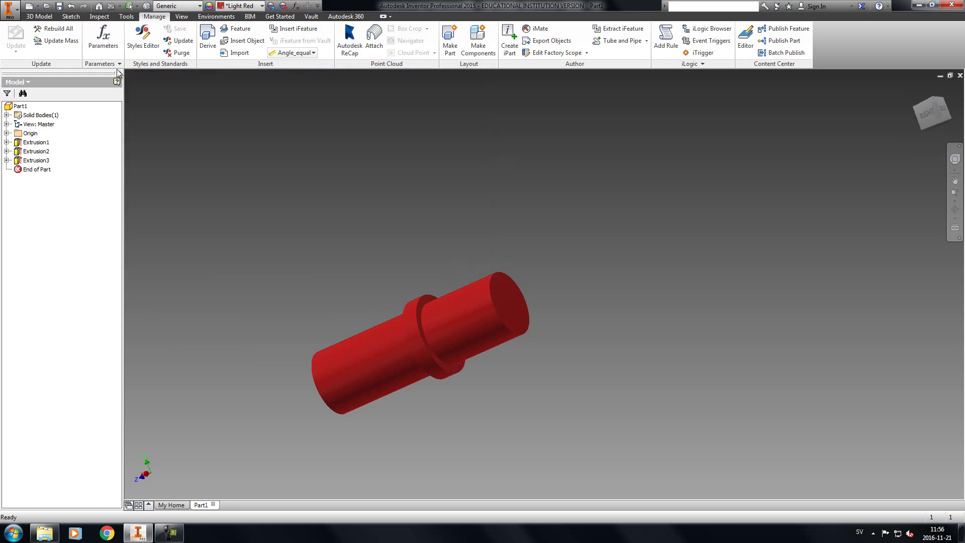
Start a new 2D sketch on the end face of the shaft and project its circular edge
{"action": "left_click", "coordinate": [39, 17]}
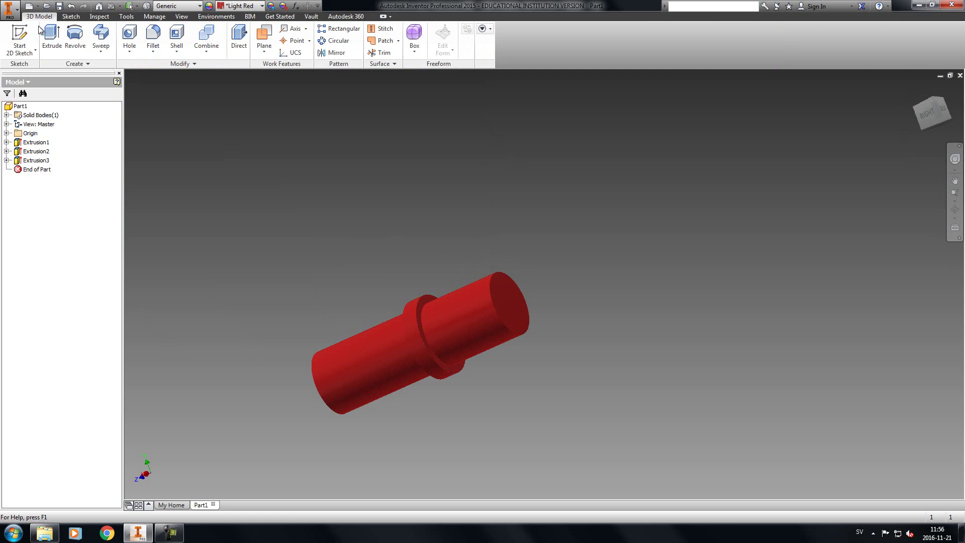
{"action": "left_click", "coordinate": [33, 36]}
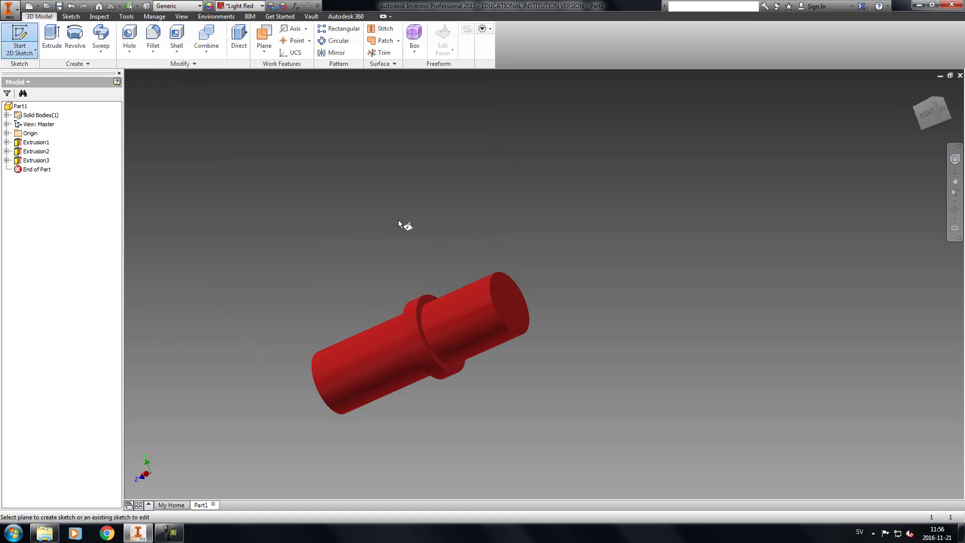
{"action": "left_click", "coordinate": [503, 303]}
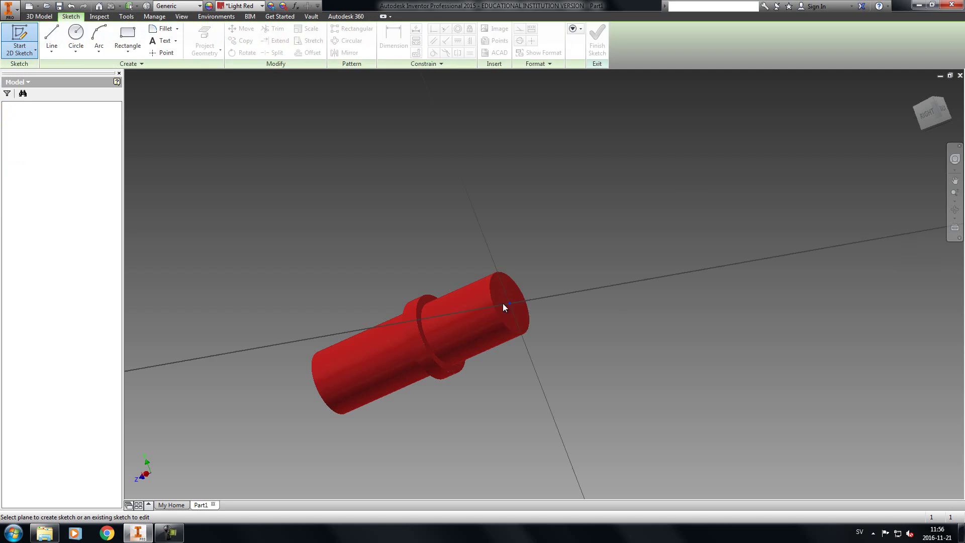
{"action": "key", "text": "p"}
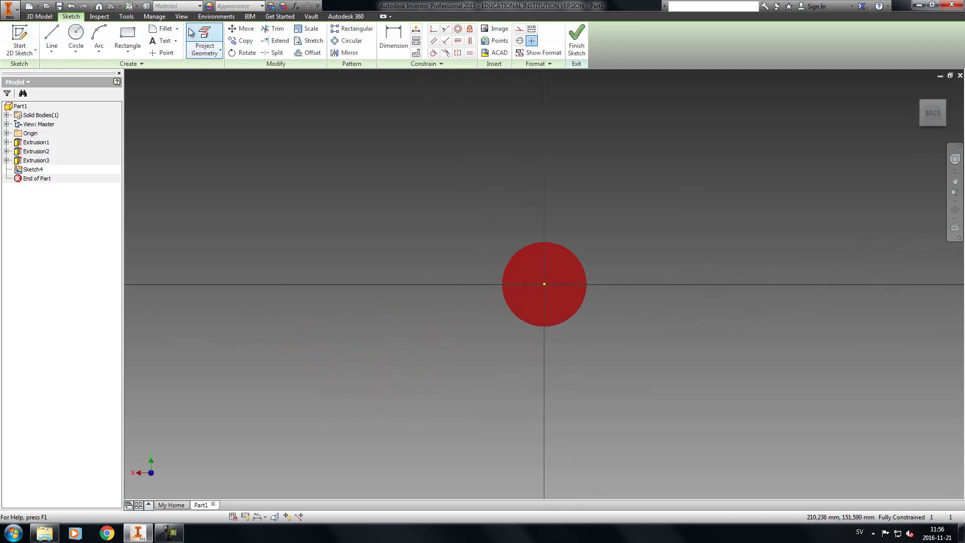
{"action": "left_click", "coordinate": [522, 278]}
{"action": "right_click", "coordinate": [408, 258]}
{"action": "left_click", "coordinate": [441, 258]}
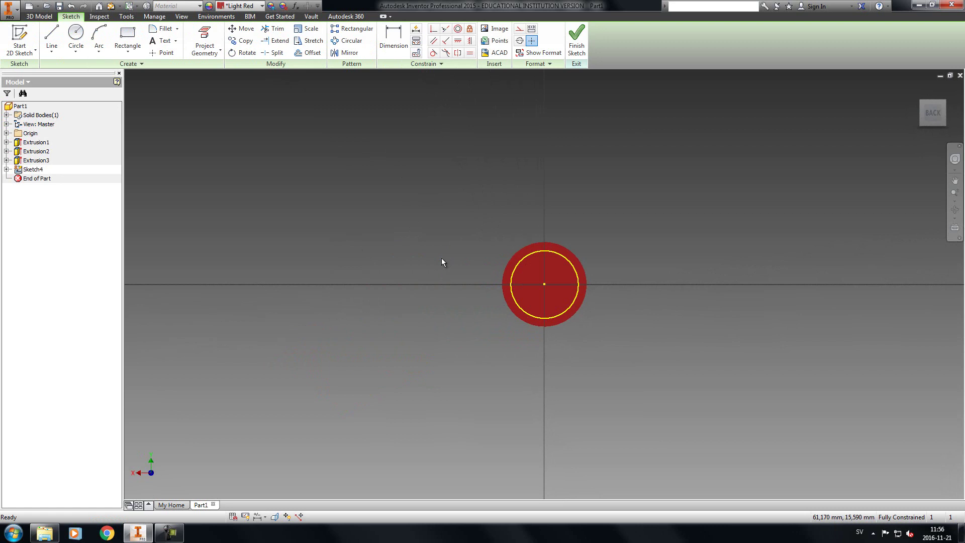
Draw a 50 mm diameter circle centred on the origin of the shaft's end face
{"action": "left_click", "coordinate": [71, 36]}
{"action": "left_click", "coordinate": [544, 284]}
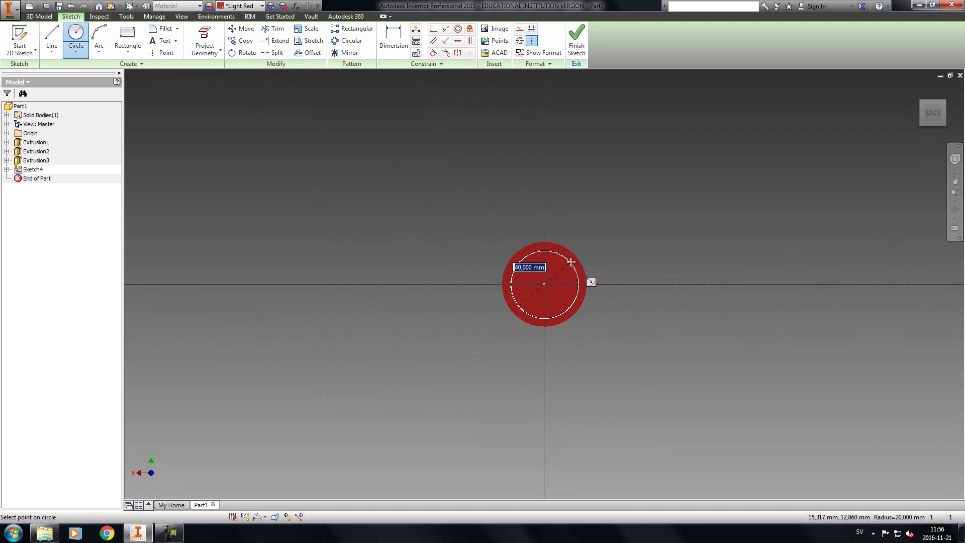
{"action": "type", "text": "50"}
{"action": "key", "text": "Return"}
{"action": "right_click", "coordinate": [587, 214]}
{"action": "left_click", "coordinate": [610, 177]}
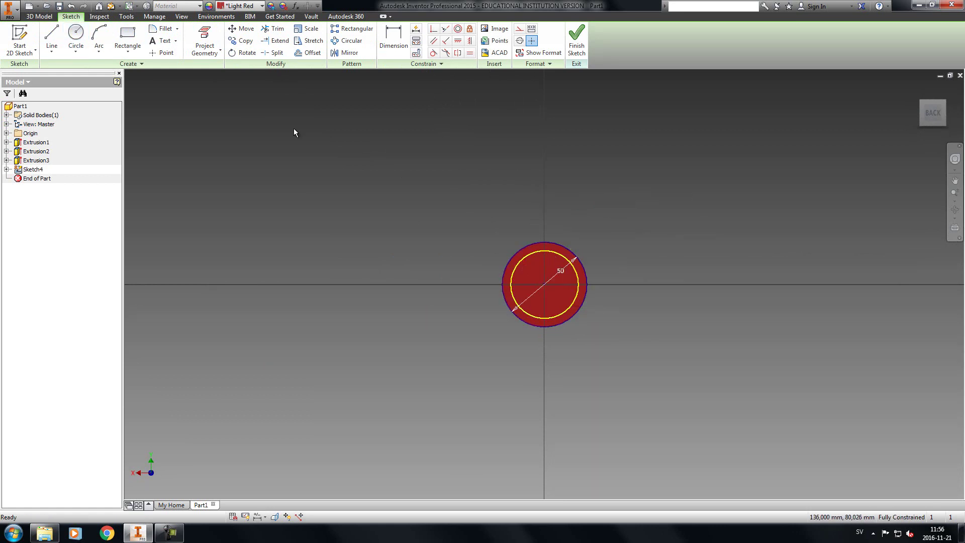
Draw a 39.75 mm vertical line downward from the circle's centre
{"action": "left_click", "coordinate": [52, 34]}
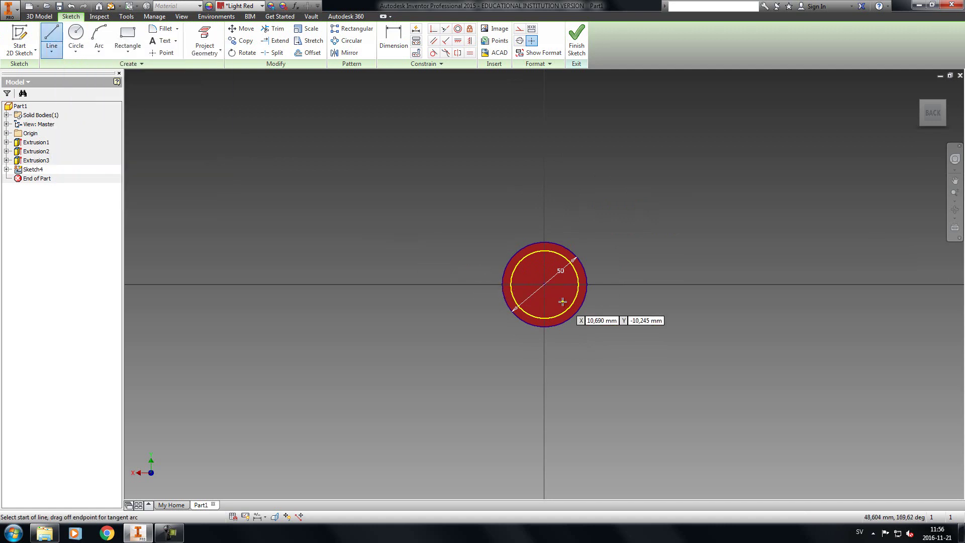
{"action": "left_click", "coordinate": [543, 284]}
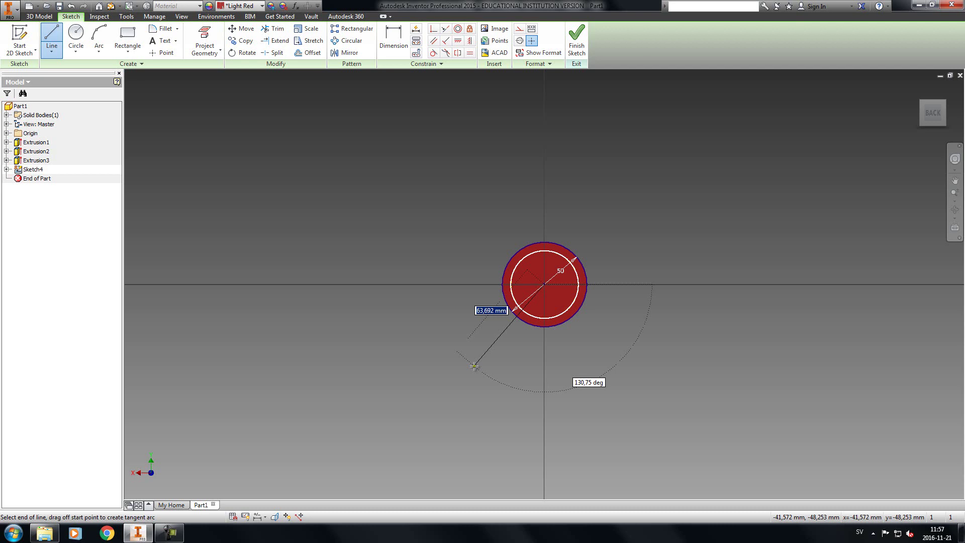
{"action": "type", "text": "39,75"}
{"action": "key", "text": "Tab"}
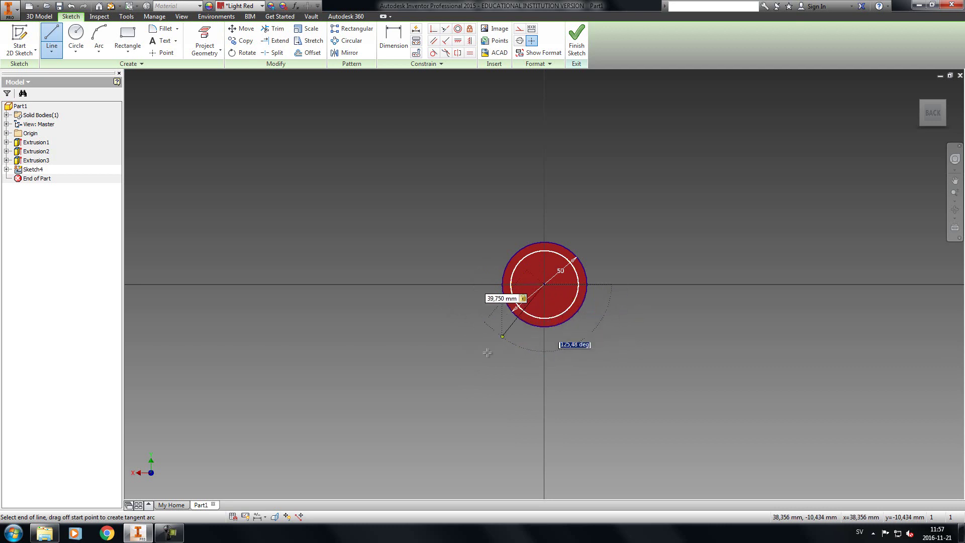
{"action": "left_click", "coordinate": [543, 362]}
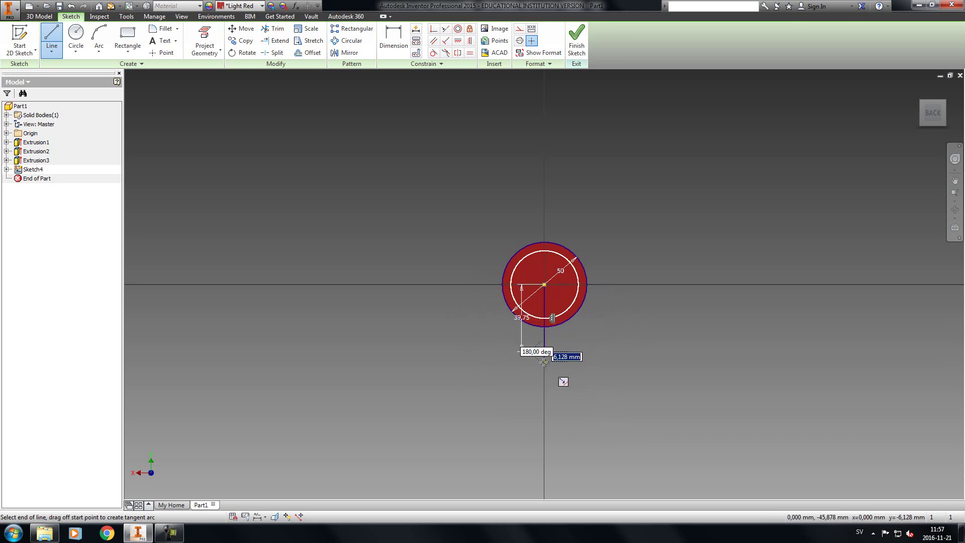
{"action": "right_click", "coordinate": [636, 347]}
{"action": "left_click", "coordinate": [663, 345]}
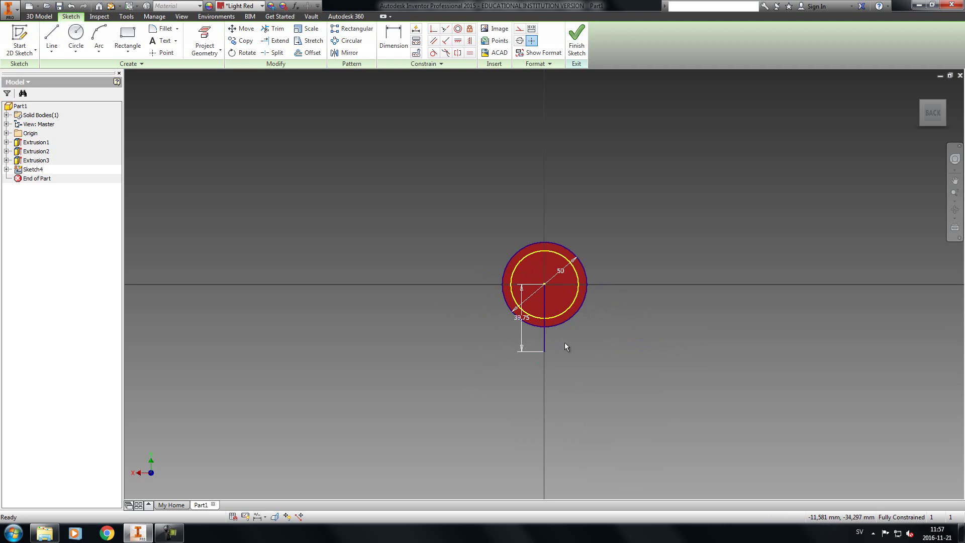
Draw a second 50 mm diameter circle centred on the lower end of the vertical line
{"action": "scroll", "coordinate": [555, 317], "scroll_direction": "up", "scroll_amount": 3}
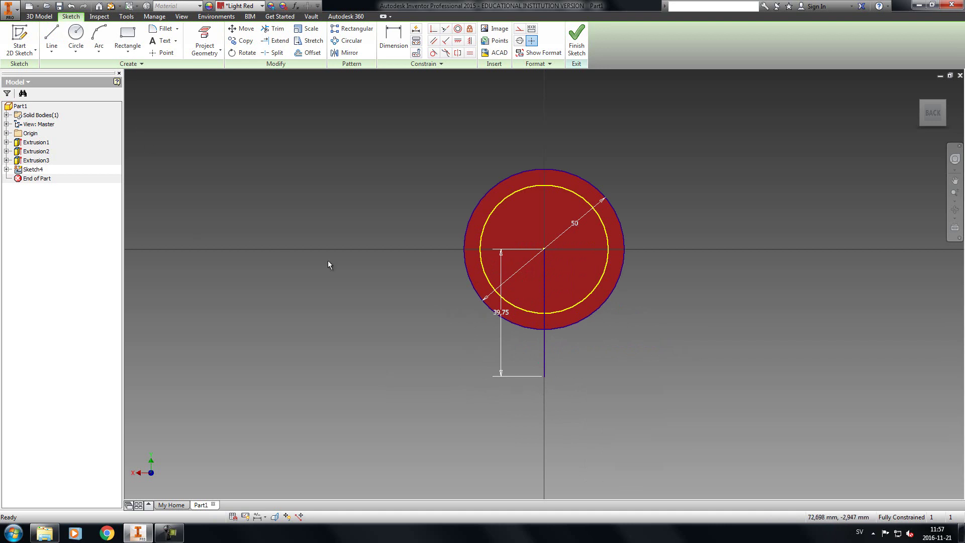
{"action": "key", "text": "c"}
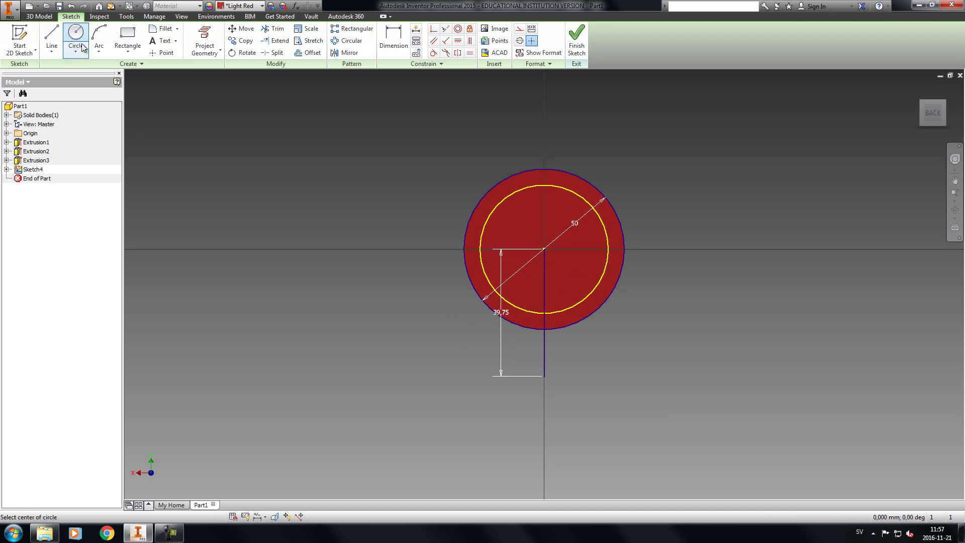
{"action": "left_click", "coordinate": [544, 376]}
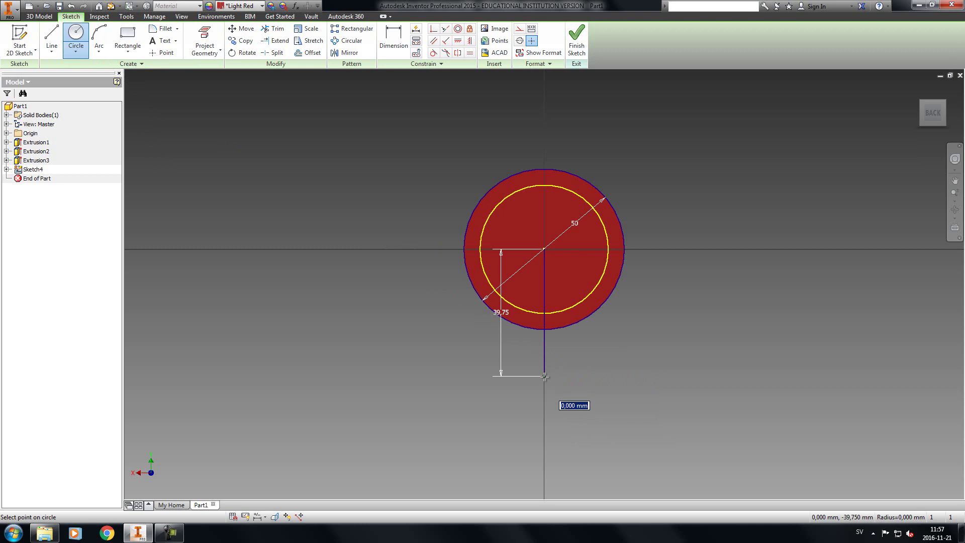
{"action": "type", "text": "5"}
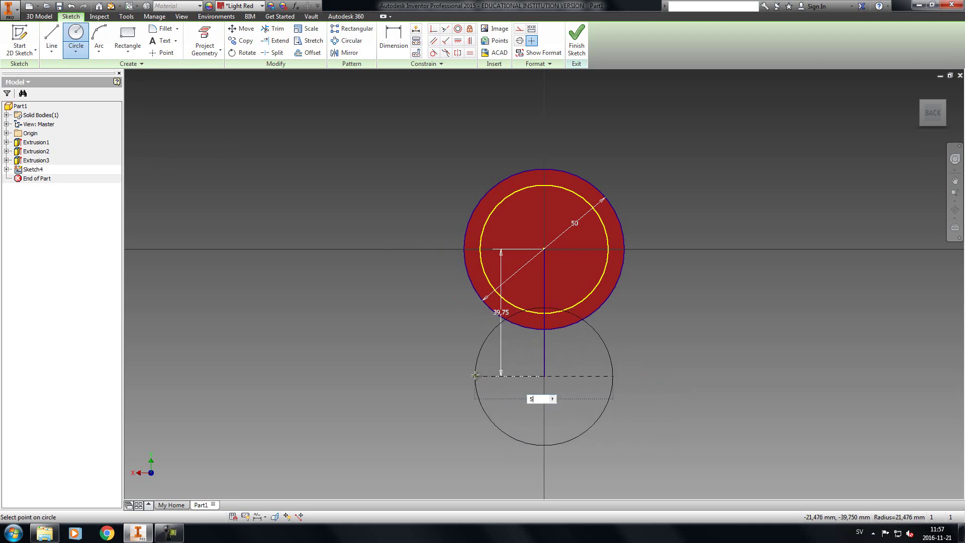
{"action": "key", "text": "Return"}
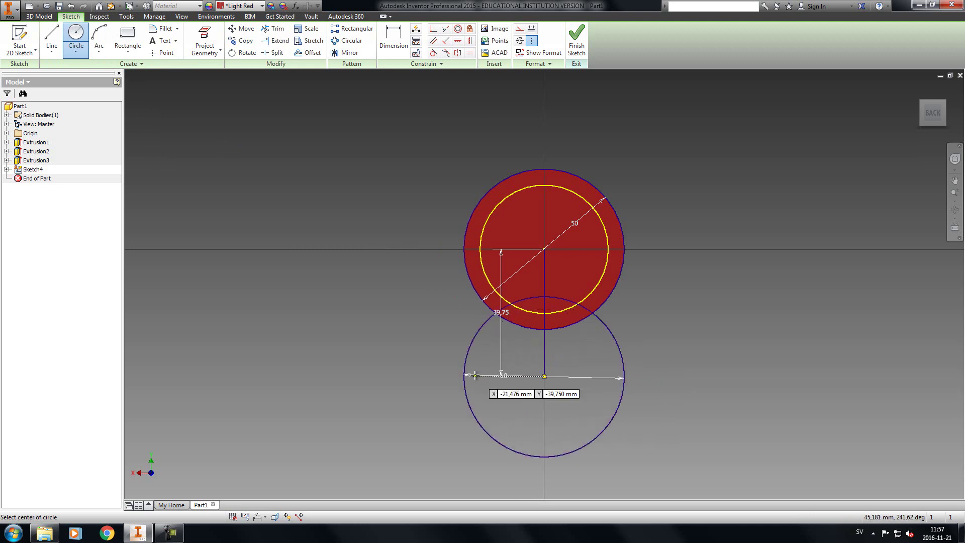
{"action": "right_click", "coordinate": [549, 350]}
{"action": "left_click", "coordinate": [586, 350]}
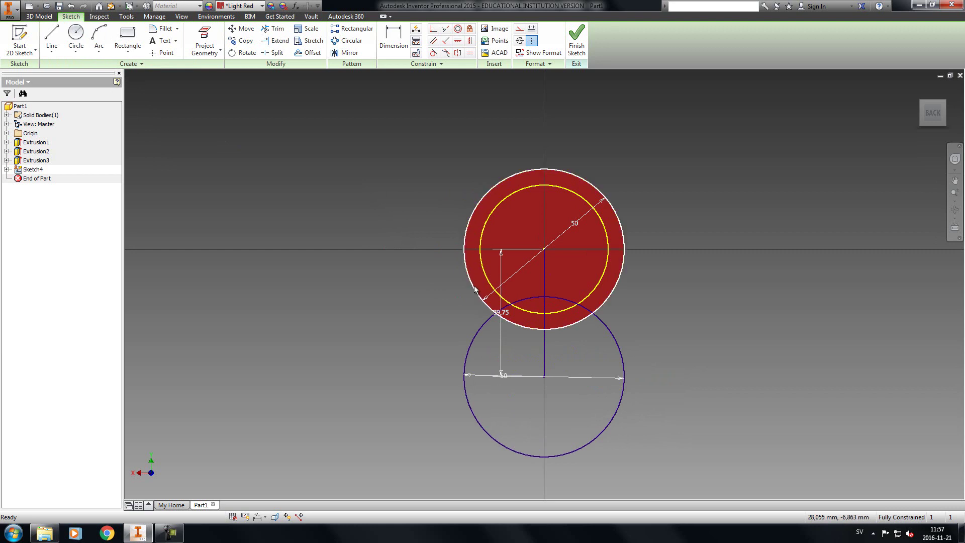
Delete the line's length dimension and the diameter dimensions of both 50 mm circles
{"action": "left_click_drag", "start_coordinate": [507, 314], "coordinate": [669, 312]}
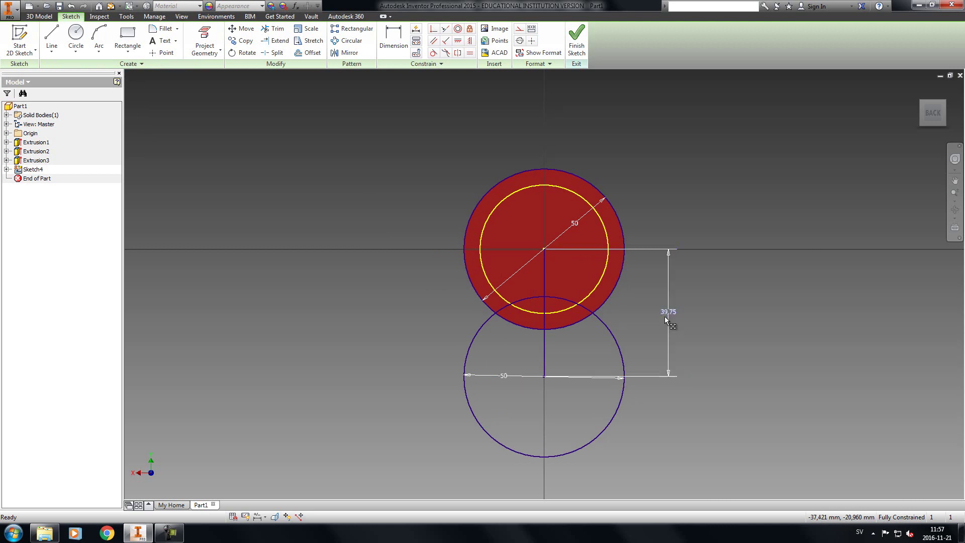
{"action": "key", "text": "Delete"}
{"action": "left_click", "coordinate": [502, 376]}
{"action": "key", "text": "Delete"}
{"action": "left_click", "coordinate": [578, 222]}
{"action": "key", "text": "Delete"}
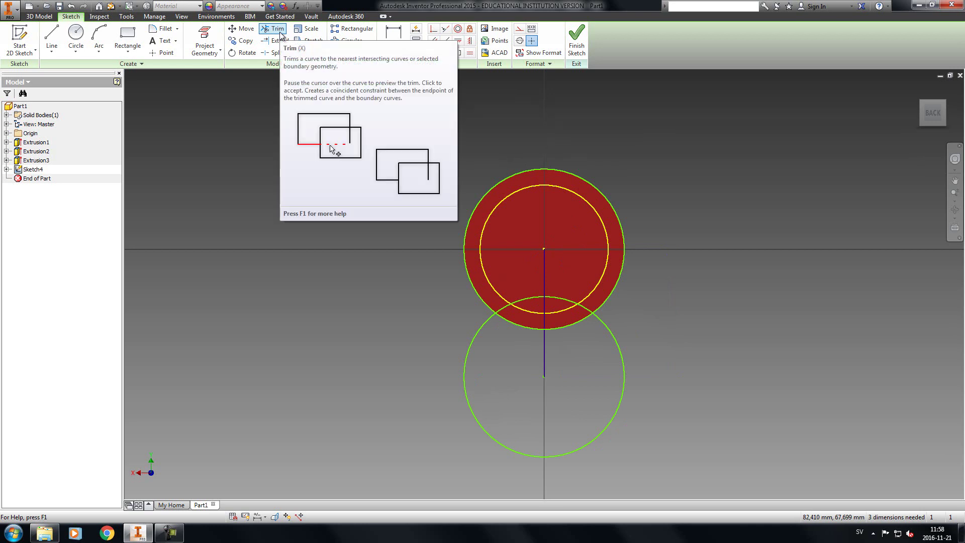
Trim away the overlapping arcs between the two 50 mm circles and the vertical line joining their centres
{"action": "left_click", "coordinate": [278, 30]}
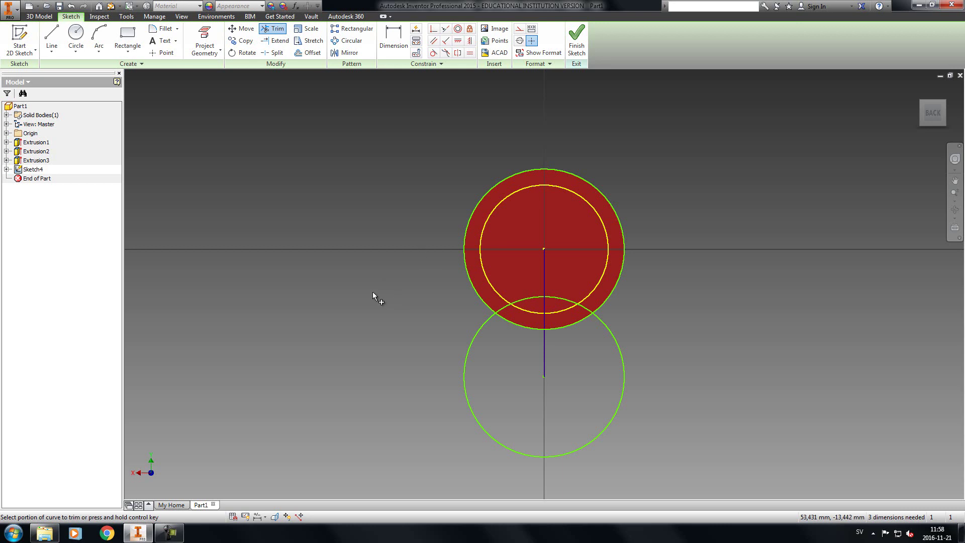
{"action": "right_click", "coordinate": [514, 273]}
{"action": "left_click", "coordinate": [514, 270]}
{"action": "left_click", "coordinate": [532, 299]}
{"action": "left_click", "coordinate": [559, 298]}
{"action": "left_click", "coordinate": [504, 307]}
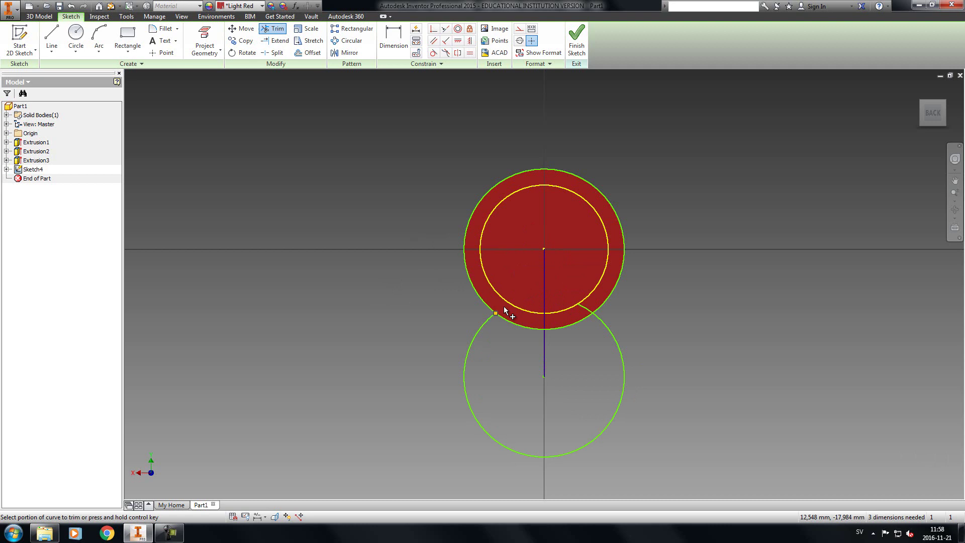
{"action": "left_click", "coordinate": [582, 308]}
{"action": "left_click", "coordinate": [577, 322]}
{"action": "left_click", "coordinate": [516, 326]}
{"action": "left_click", "coordinate": [544, 322]}
{"action": "left_click", "coordinate": [544, 296]}
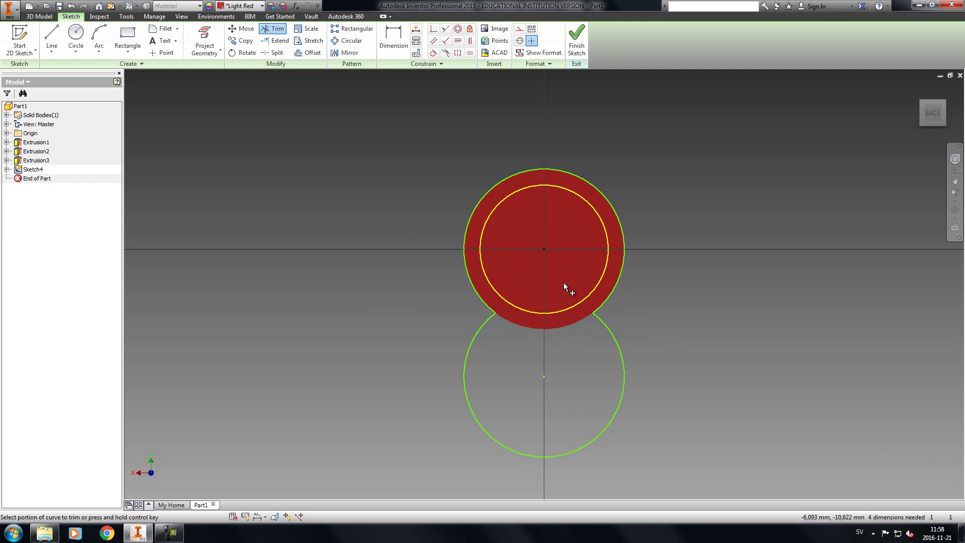
{"action": "right_click", "coordinate": [563, 283]}
{"action": "left_click", "coordinate": [592, 282]}
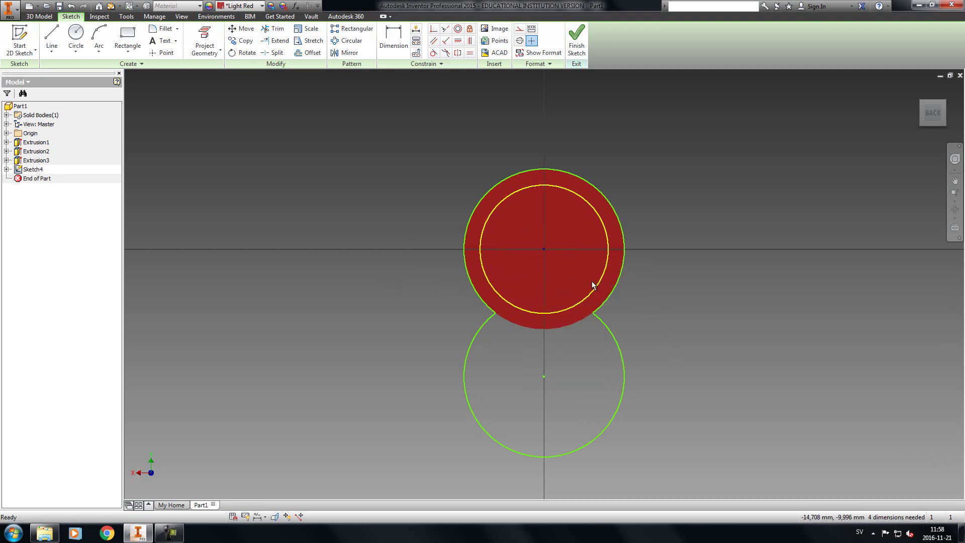
Draw a vertical line from the upper circle's left side at X -25, Y 0 down to the lower circle's left side at Y -39.75 mm
{"action": "left_click", "coordinate": [46, 32]}
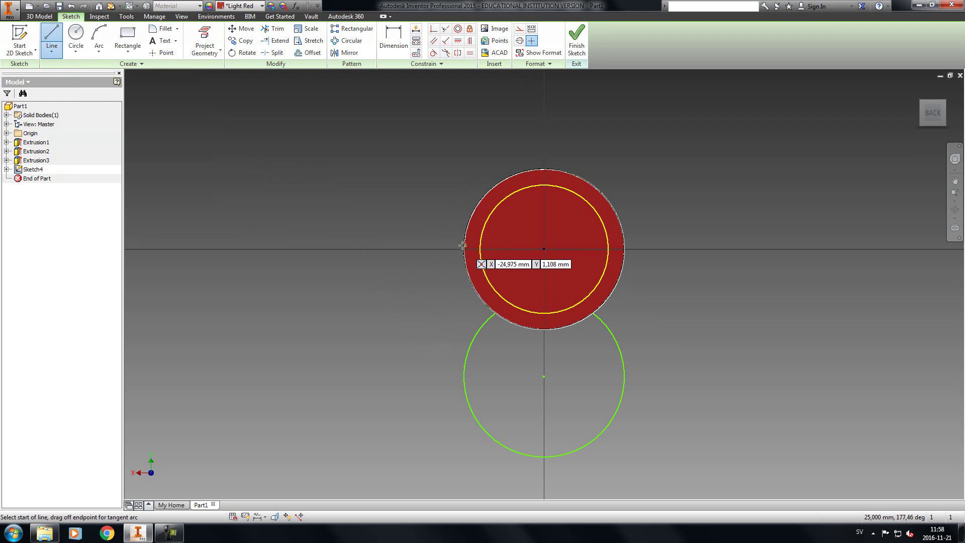
{"action": "key", "text": "Tab"}
{"action": "key", "text": "Tab"}
{"action": "key", "text": "Tab"}
{"action": "key", "text": "Tab"}
{"action": "key", "text": "Tab"}
{"action": "type", "text": "-25"}
{"action": "key", "text": "Tab"}
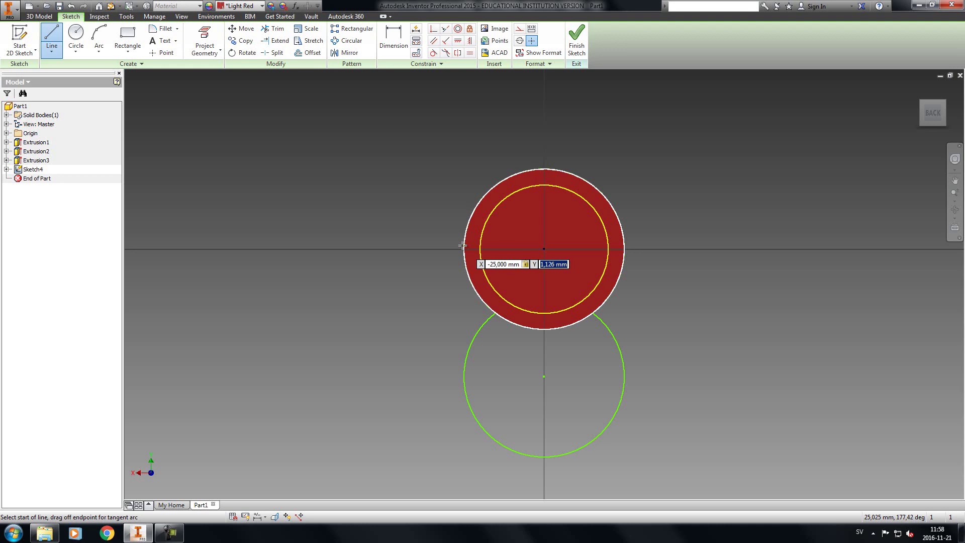
{"action": "type", "text": "0"}
{"action": "key", "text": "Tab"}
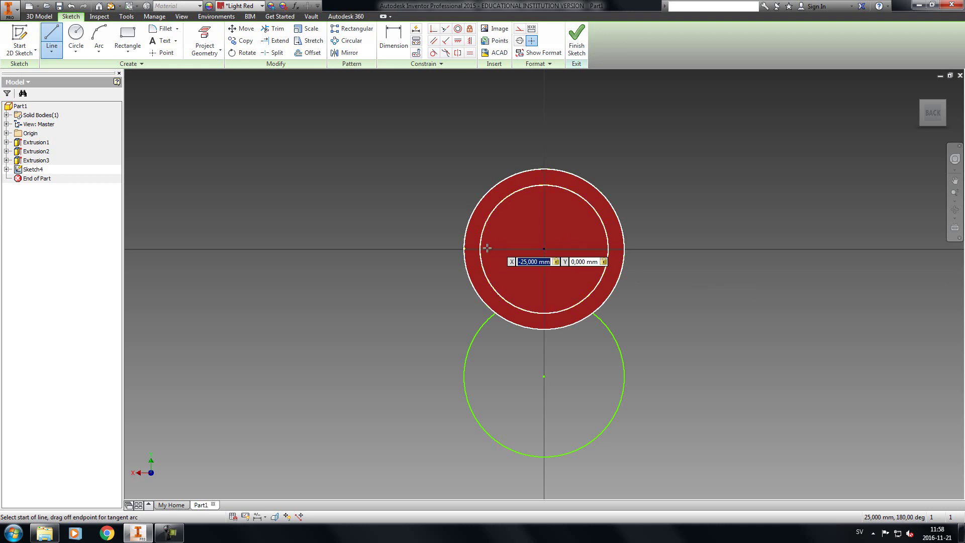
{"action": "left_click", "coordinate": [463, 250]}
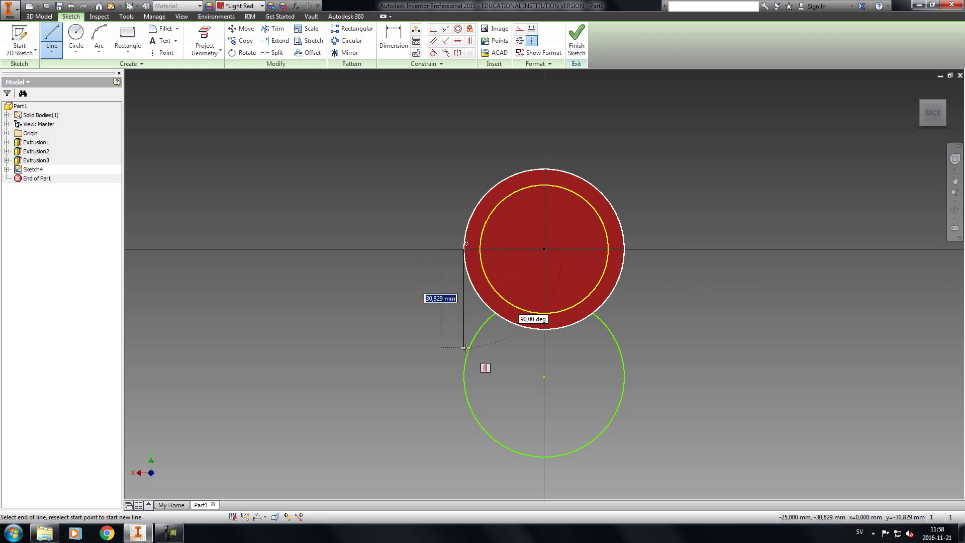
{"action": "left_click", "coordinate": [464, 376]}
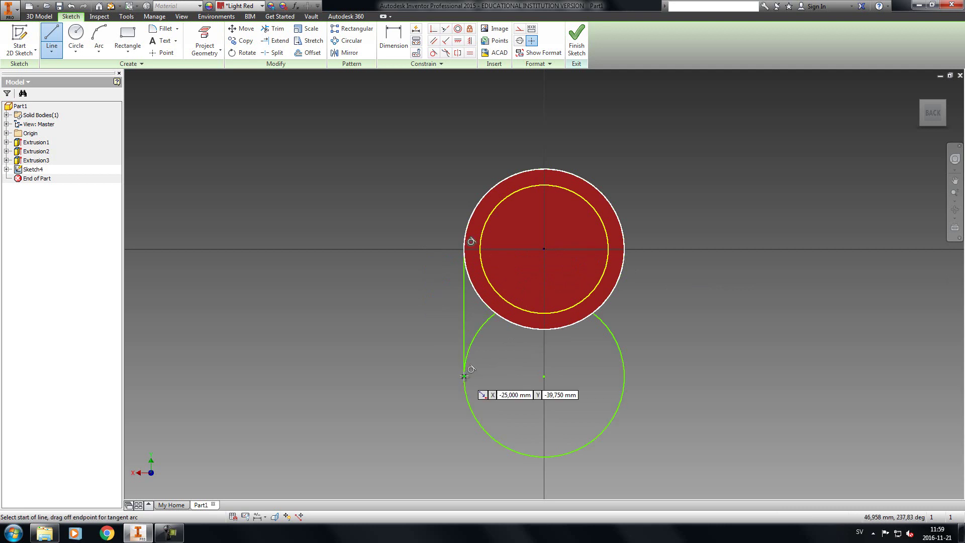
{"action": "right_click", "coordinate": [516, 365]}
{"action": "left_click", "coordinate": [548, 366]}
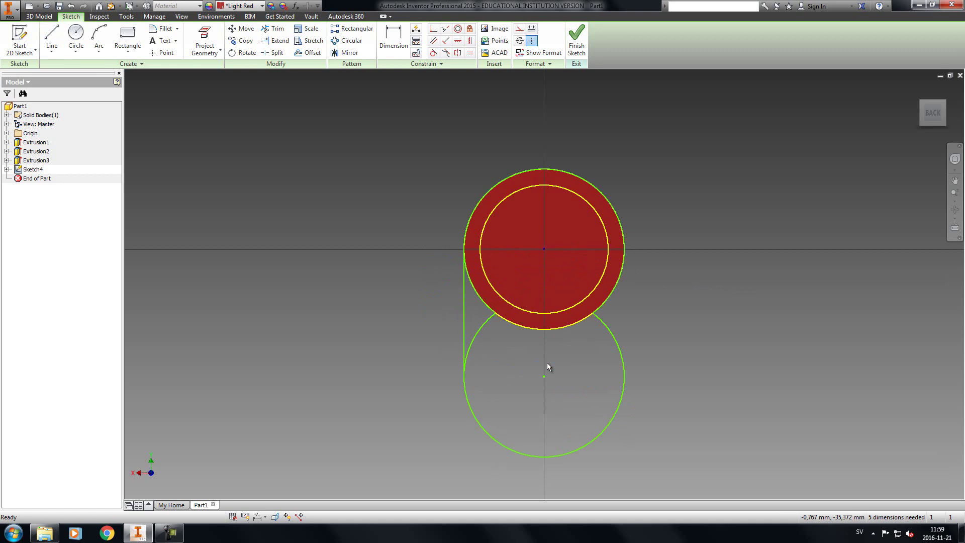
{"action": "left_click", "coordinate": [53, 33]}
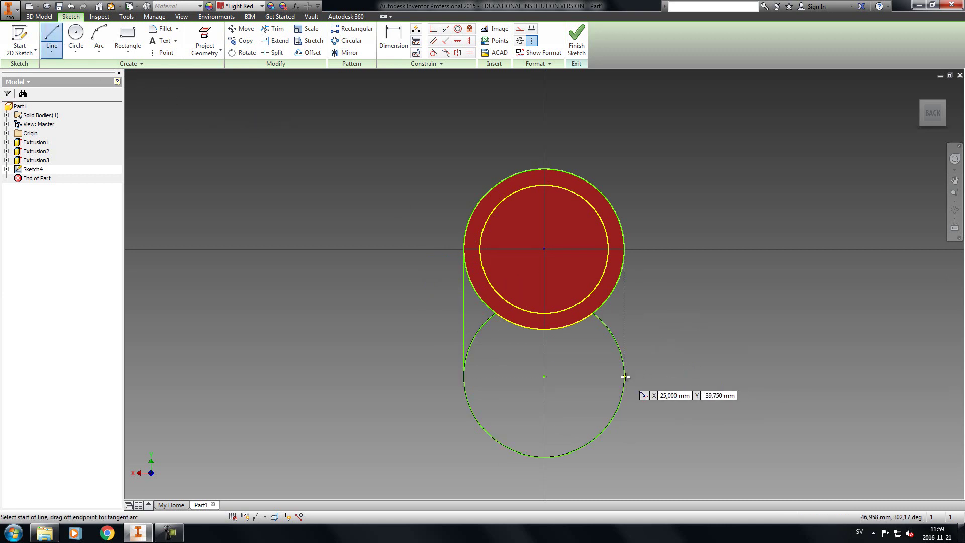
{"action": "left_click", "coordinate": [625, 376]}
{"action": "right_click", "coordinate": [629, 340]}
{"action": "left_click", "coordinate": [597, 345]}
Draw a 39.75 mm vertical line upward from the lower circle's right side and delete its length dimension
{"action": "left_click", "coordinate": [52, 36]}
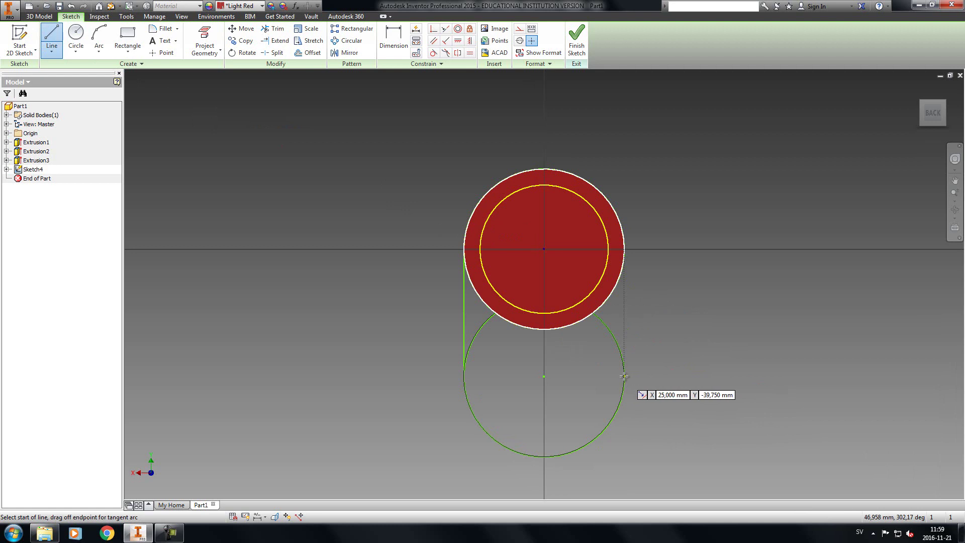
{"action": "left_click", "coordinate": [625, 376]}
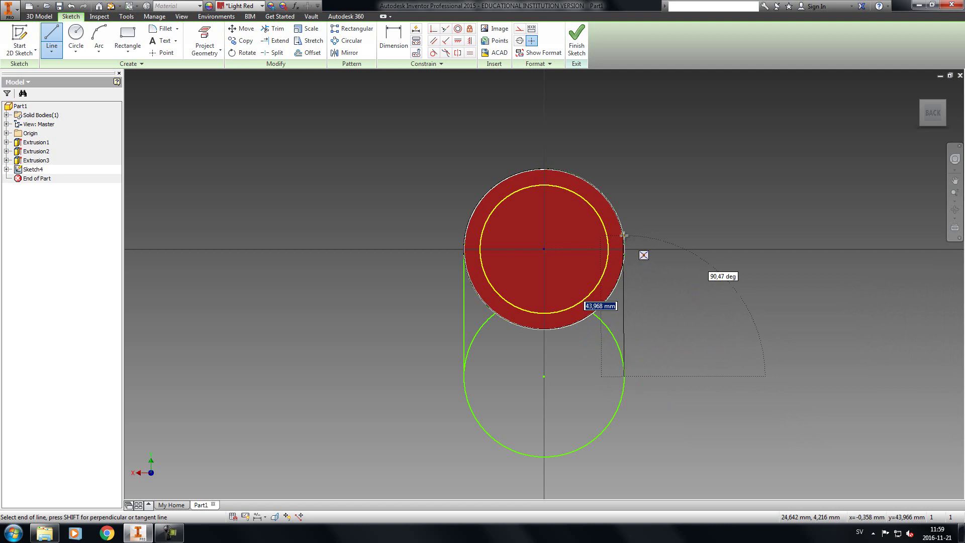
{"action": "type", "text": "39,75"}
{"action": "key", "text": "Tab"}
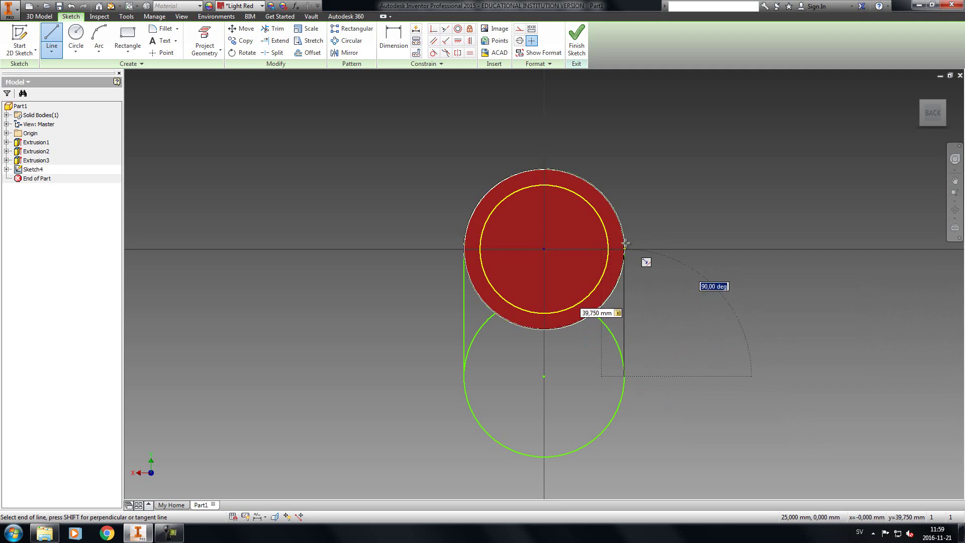
{"action": "key", "text": "Return"}
{"action": "right_click", "coordinate": [698, 248]}
{"action": "left_click", "coordinate": [734, 247]}
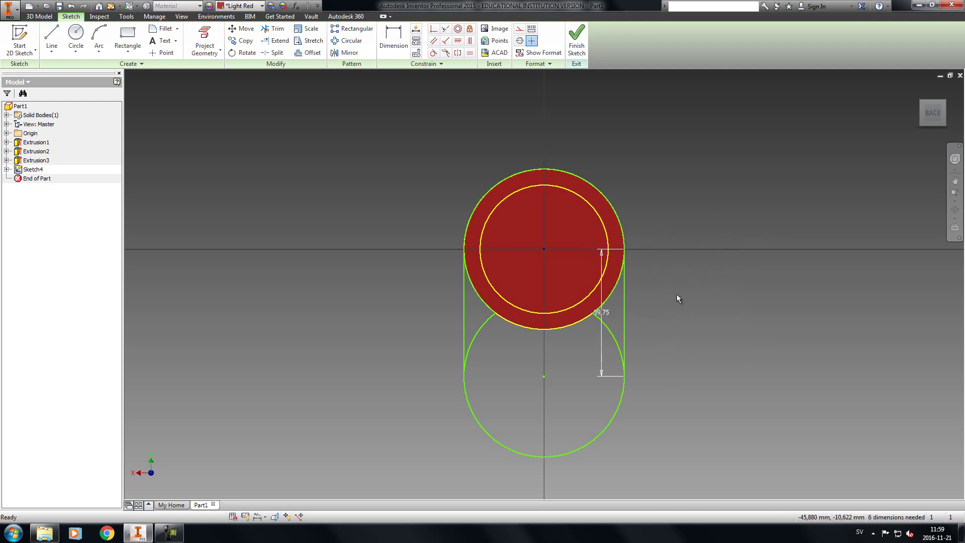
{"action": "left_click", "coordinate": [607, 311]}
{"action": "key", "text": "Delete"}
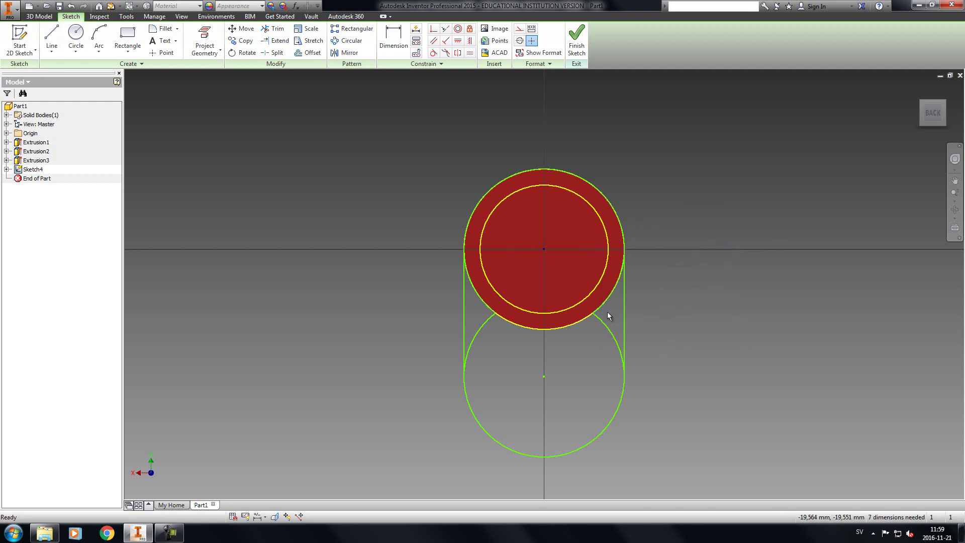
Trim the arcs of both circles lying between the two side lines to leave a slot-shaped outline, and finish the sketch
{"action": "left_click", "coordinate": [279, 32]}
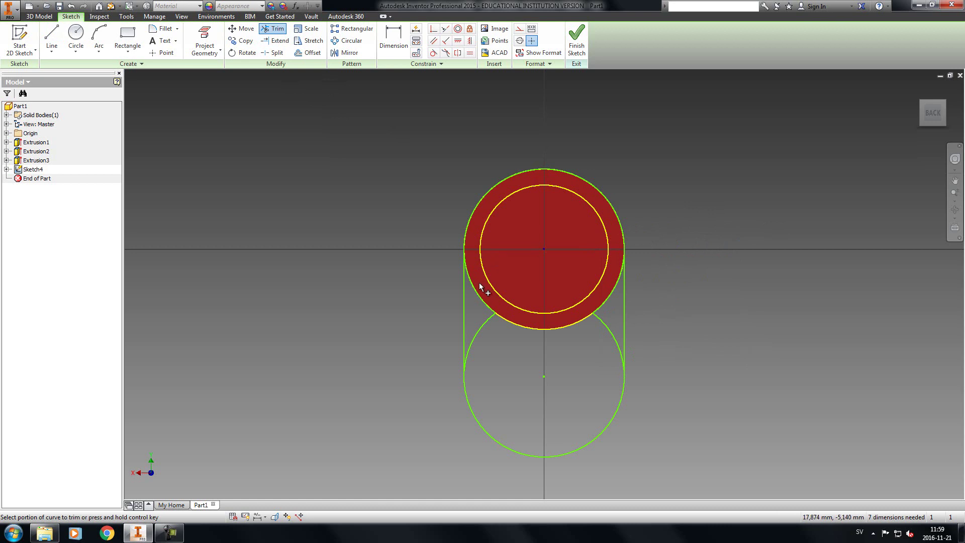
{"action": "left_click", "coordinate": [481, 325]}
{"action": "left_click", "coordinate": [609, 328]}
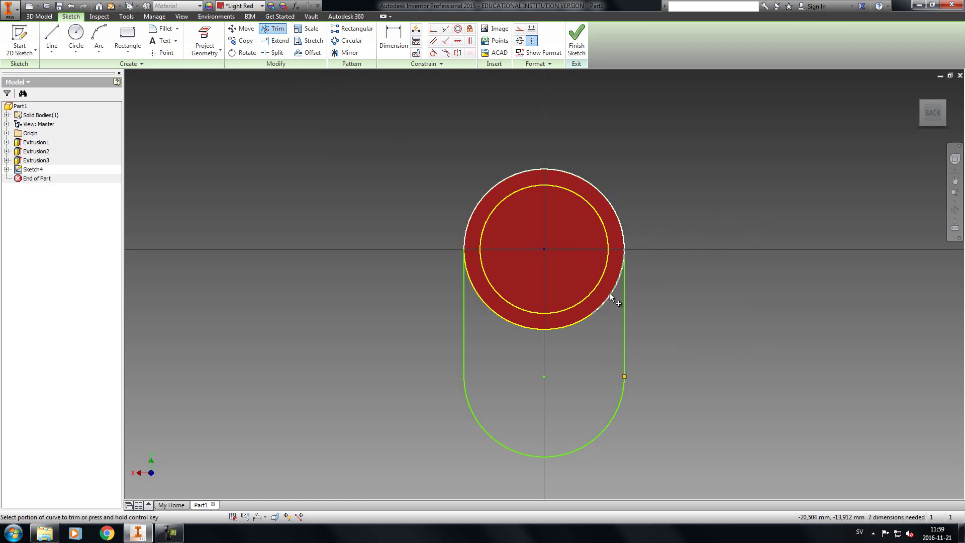
{"action": "right_click", "coordinate": [652, 279]}
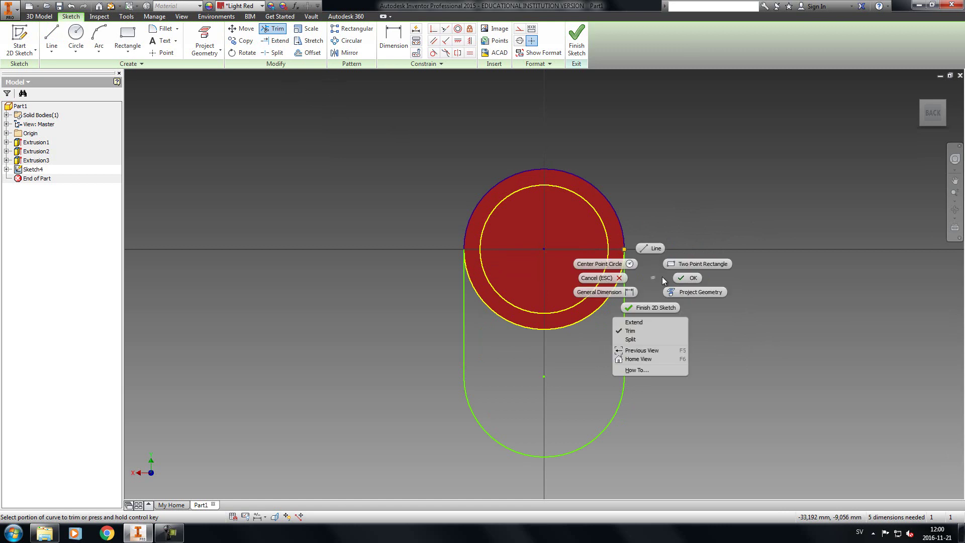
{"action": "left_click", "coordinate": [692, 280]}
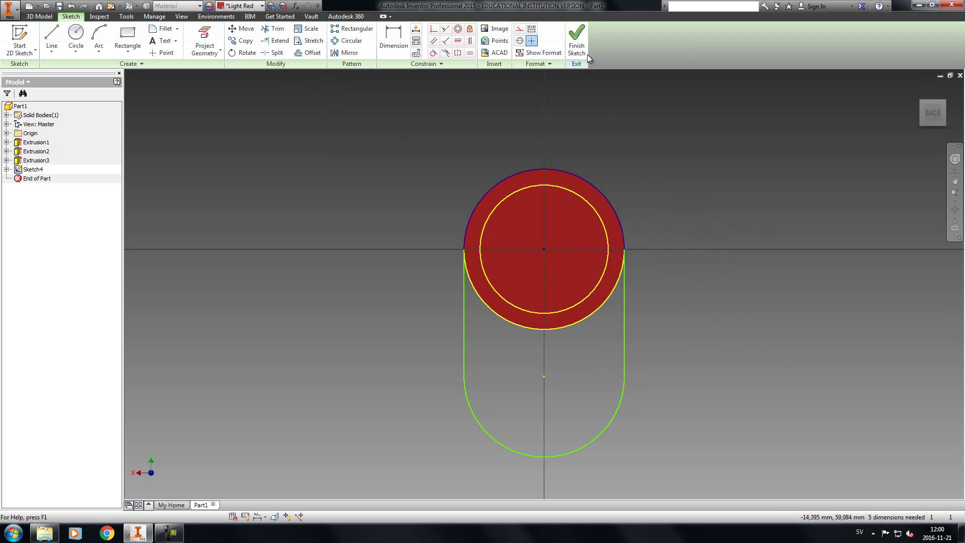
{"action": "left_click", "coordinate": [571, 39]}
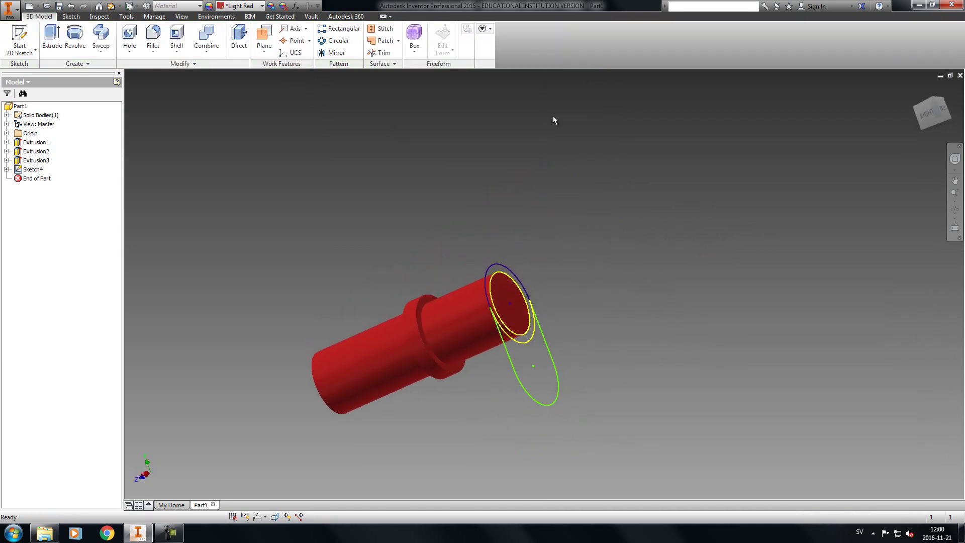
Extrude both regions of the slot-shaped outline outward from the shaft end by the parameter duDiscThickness
{"action": "left_click", "coordinate": [48, 42]}
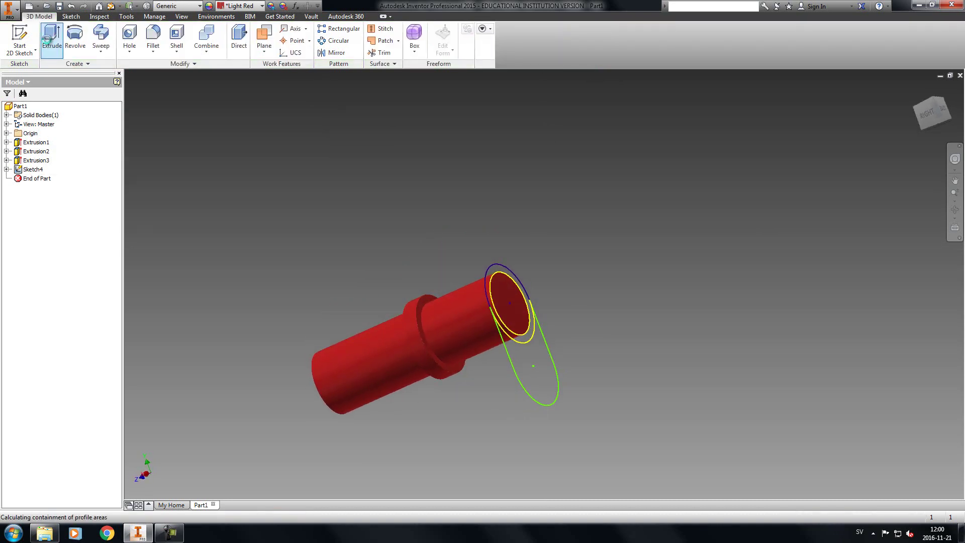
{"action": "left_click", "coordinate": [505, 270]}
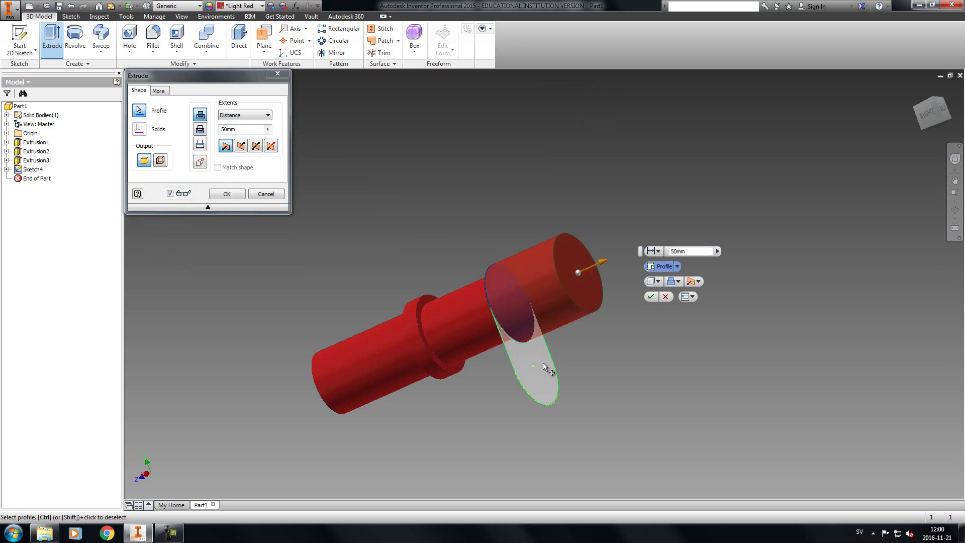
{"action": "left_click", "coordinate": [543, 363]}
{"action": "left_click", "coordinate": [701, 252]}
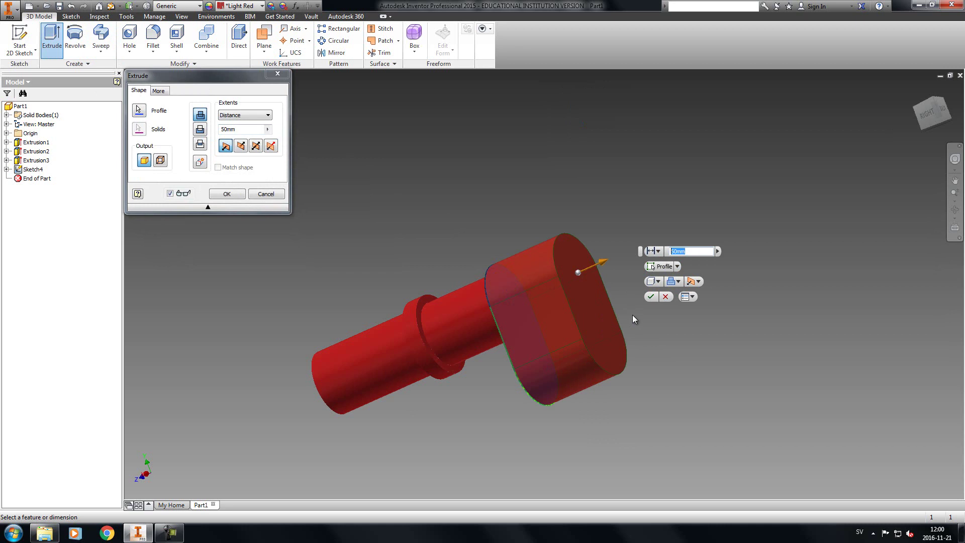
{"action": "type", "text": "duDiscLength"}
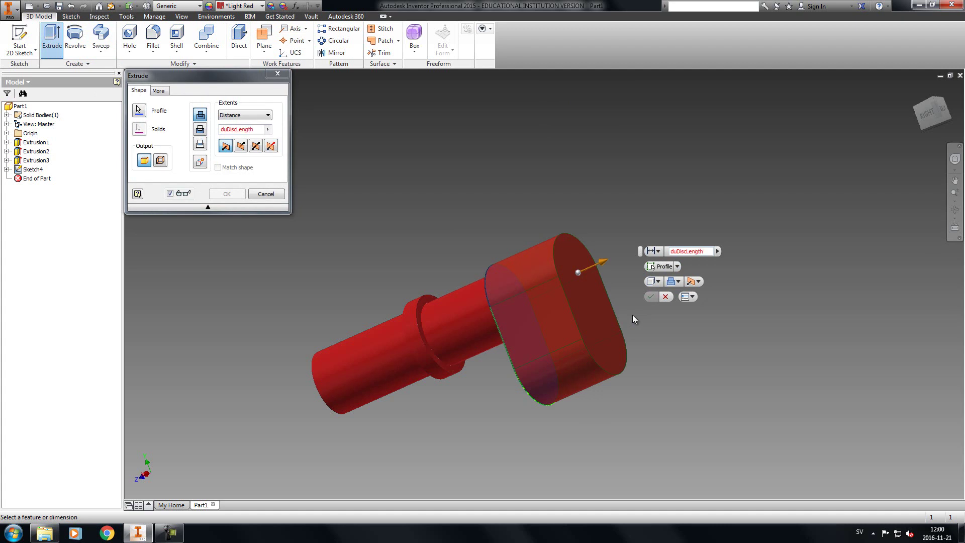
{"action": "key", "text": "BackSpace"}
{"action": "key", "text": "BackSpace"}
{"action": "key", "text": "BackSpace"}
{"action": "key", "text": "BackSpace"}
{"action": "key", "text": "BackSpace"}
{"action": "key", "text": "BackSpace"}
{"action": "type", "text": "Thickness"}
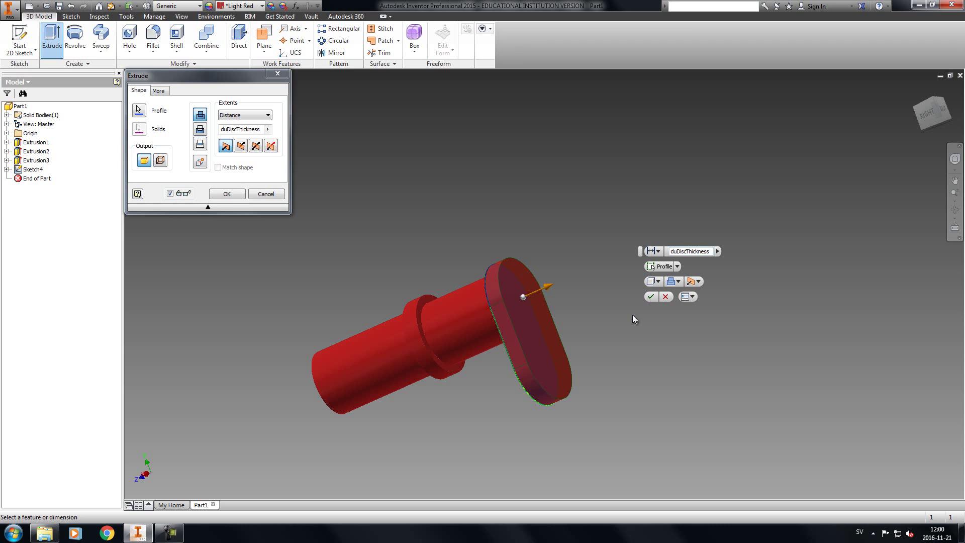
{"action": "key", "text": "Return"}
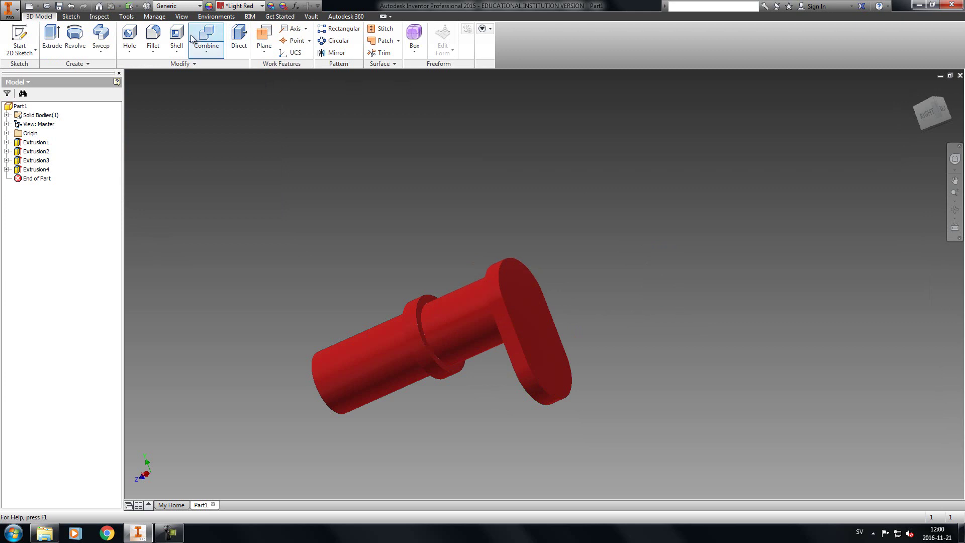
Check the user parameter names and values in the part's parameter list
{"action": "left_click", "coordinate": [155, 16]}
{"action": "left_click", "coordinate": [114, 35]}
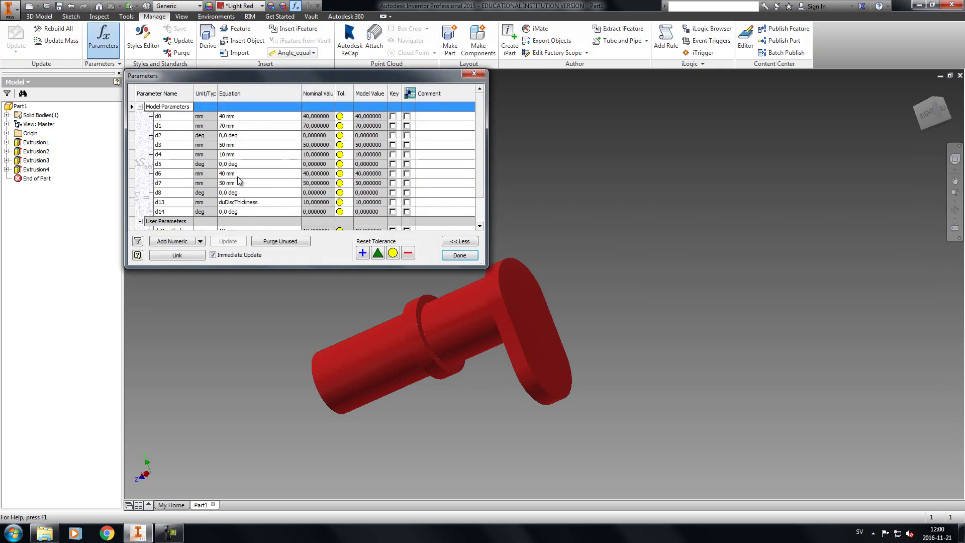
{"action": "scroll", "coordinate": [234, 182], "scroll_direction": "down", "scroll_amount": 1}
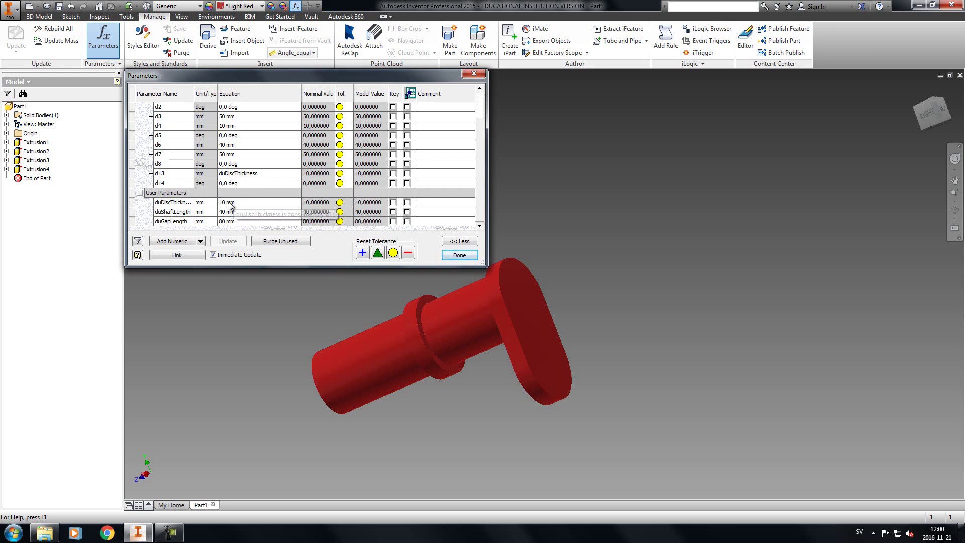
{"action": "left_click", "coordinate": [473, 72]}
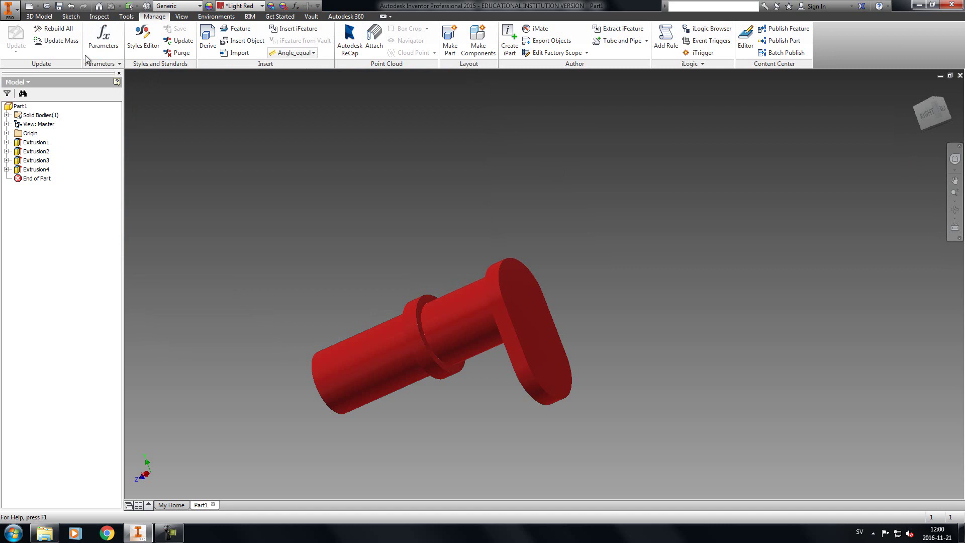
Start a 2D sketch on the web's outer face and project the face's outline into it
{"action": "left_click", "coordinate": [39, 16]}
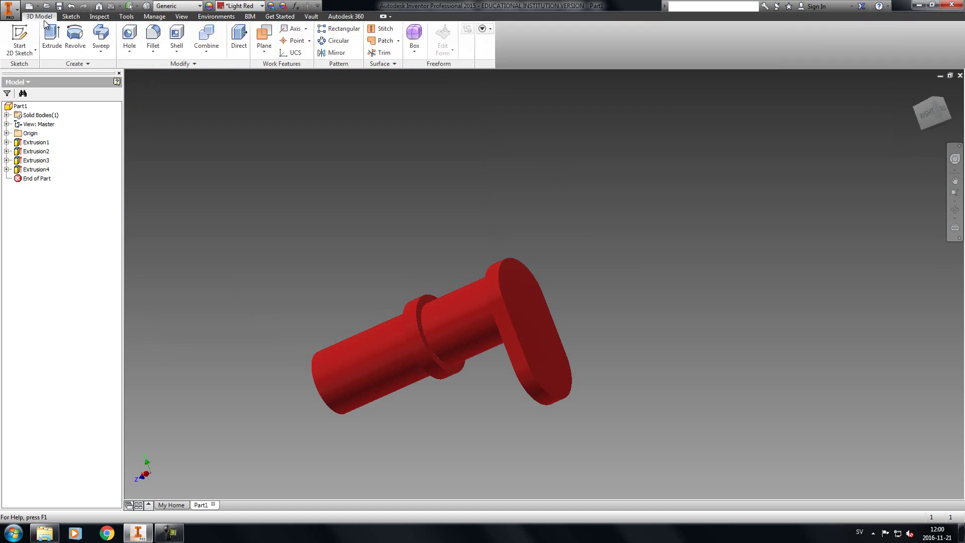
{"action": "left_click", "coordinate": [22, 40]}
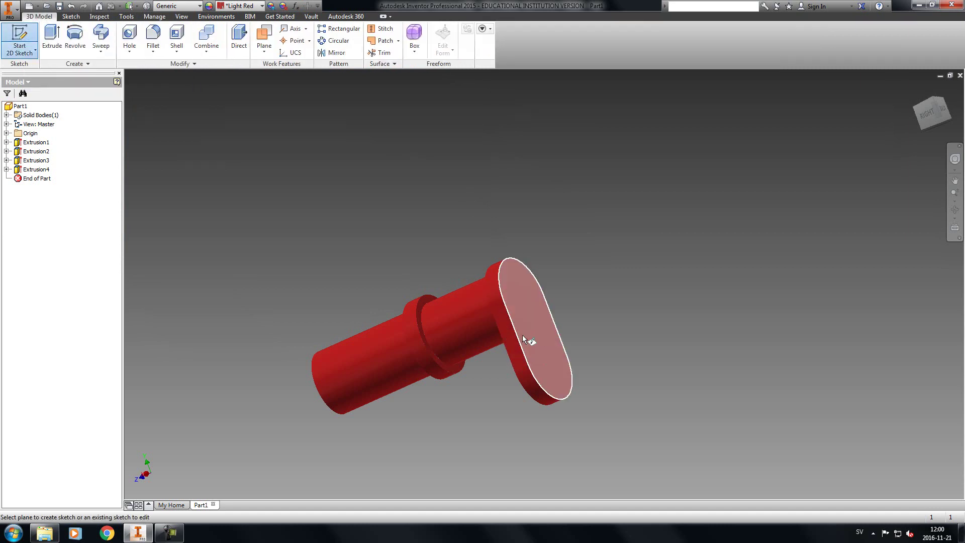
{"action": "left_click", "coordinate": [538, 335]}
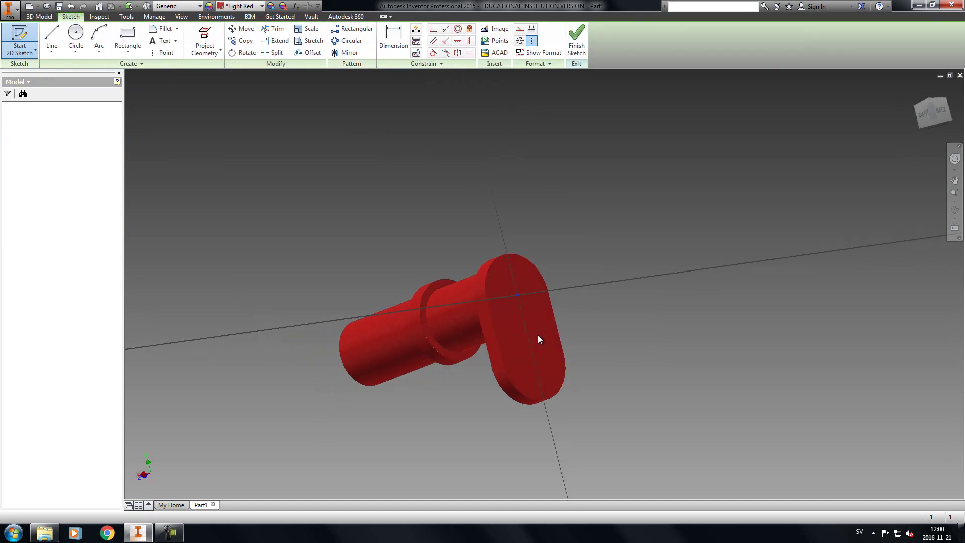
{"action": "left_click", "coordinate": [205, 39]}
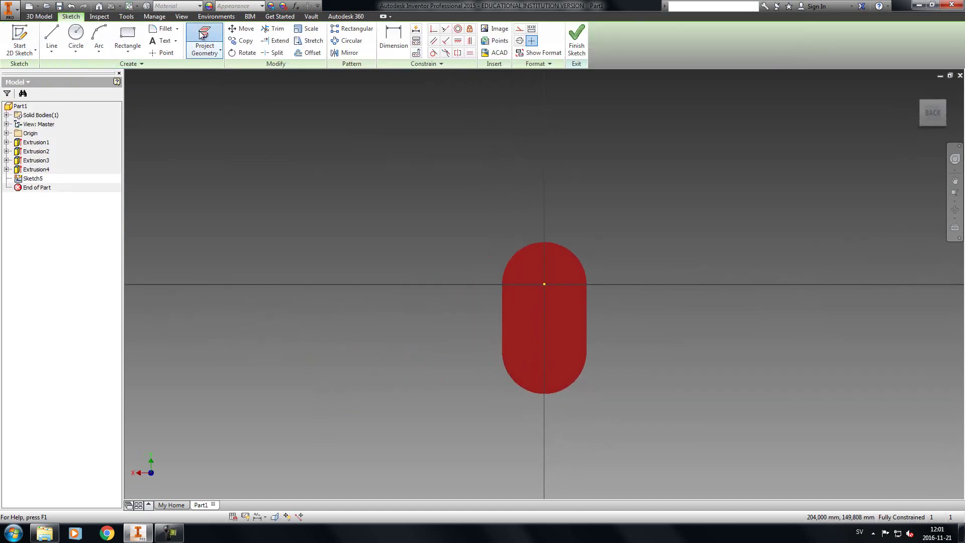
{"action": "left_click", "coordinate": [508, 333]}
{"action": "right_click", "coordinate": [437, 228]}
{"action": "left_click", "coordinate": [498, 231]}
Draw a 40 mm diameter circle centred on the web's lower arc centre and finish the sketch
{"action": "left_click", "coordinate": [76, 38]}
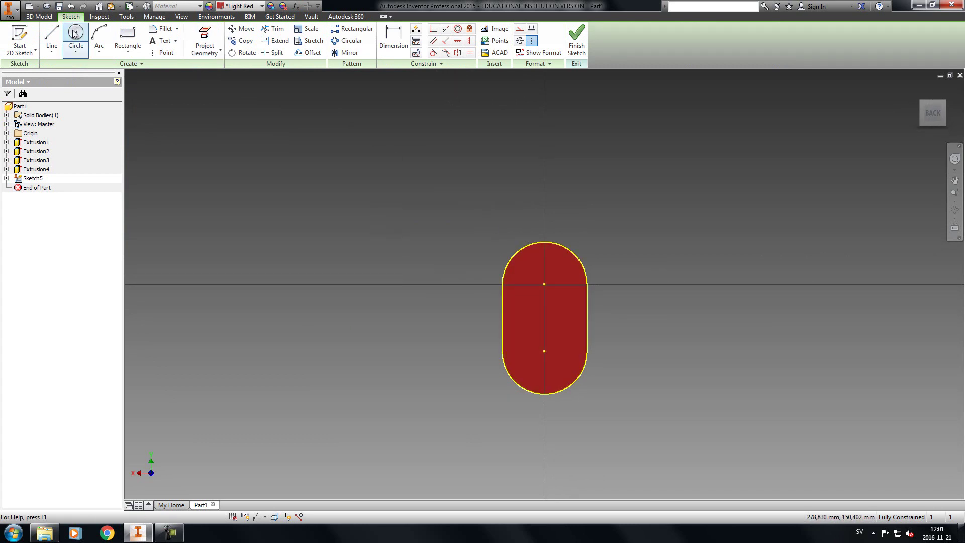
{"action": "left_click", "coordinate": [544, 284]}
{"action": "left_click", "coordinate": [544, 326]}
{"action": "left_click", "coordinate": [545, 351]}
{"action": "type", "text": "40mm"}
{"action": "key", "text": "Return"}
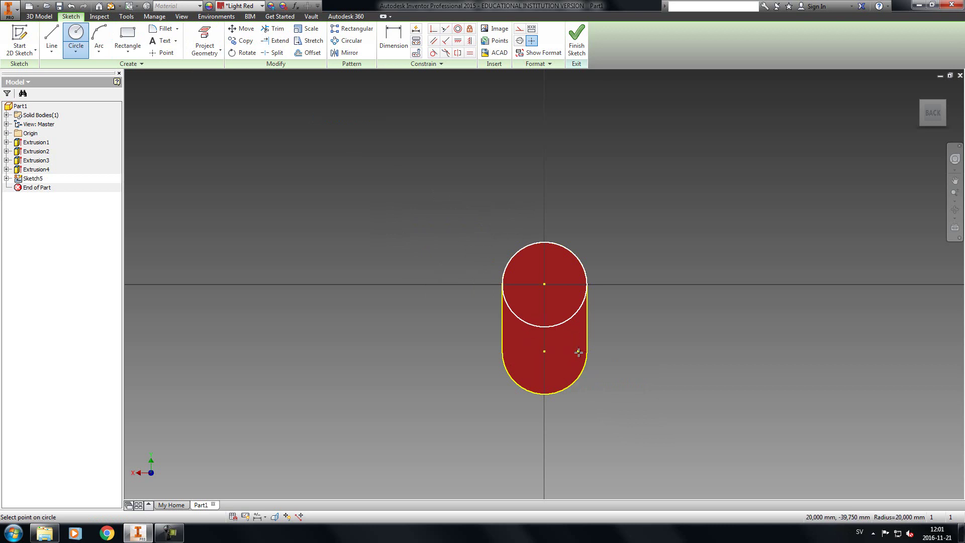
{"action": "right_click", "coordinate": [634, 291]}
{"action": "left_click", "coordinate": [668, 289]}
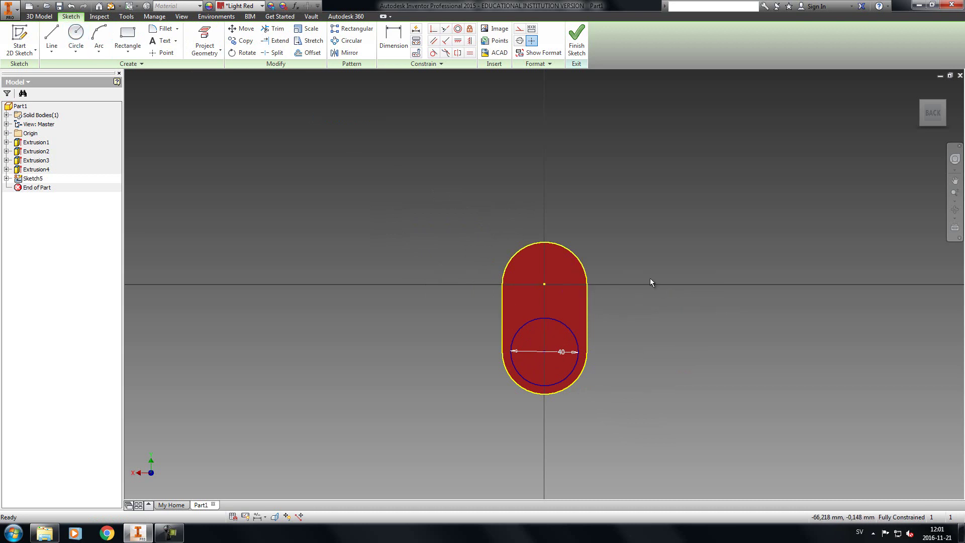
{"action": "left_click", "coordinate": [583, 53]}
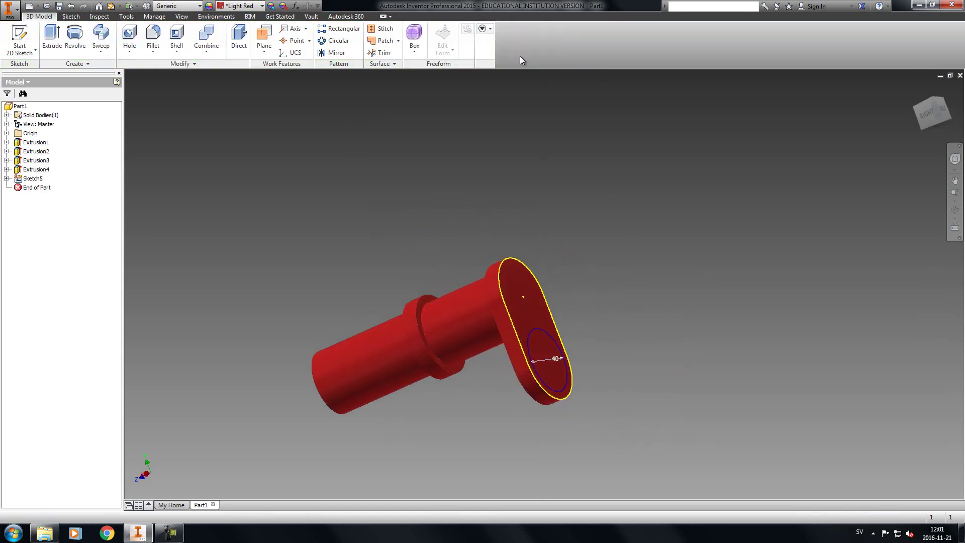
Extrude the 40 mm circle outward from the web's face by the parameter duShaftLength
{"action": "left_click", "coordinate": [46, 33]}
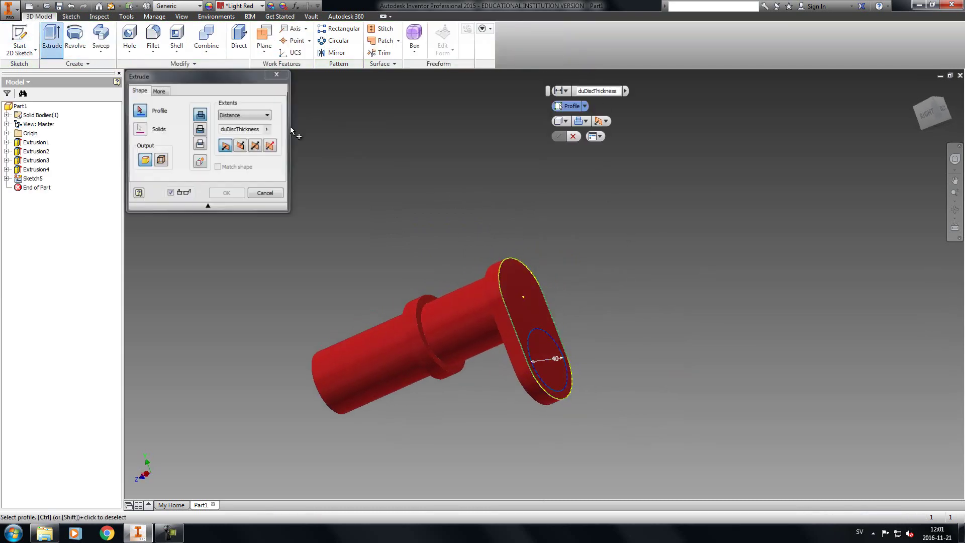
{"action": "left_click", "coordinate": [555, 366]}
{"action": "type", "text": "du"}
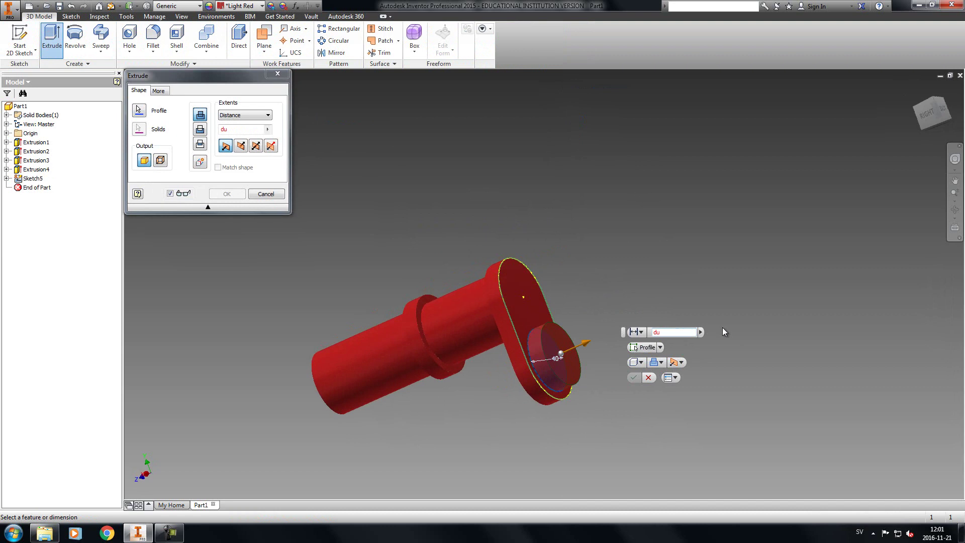
{"action": "type", "text": "ShaftLength"}
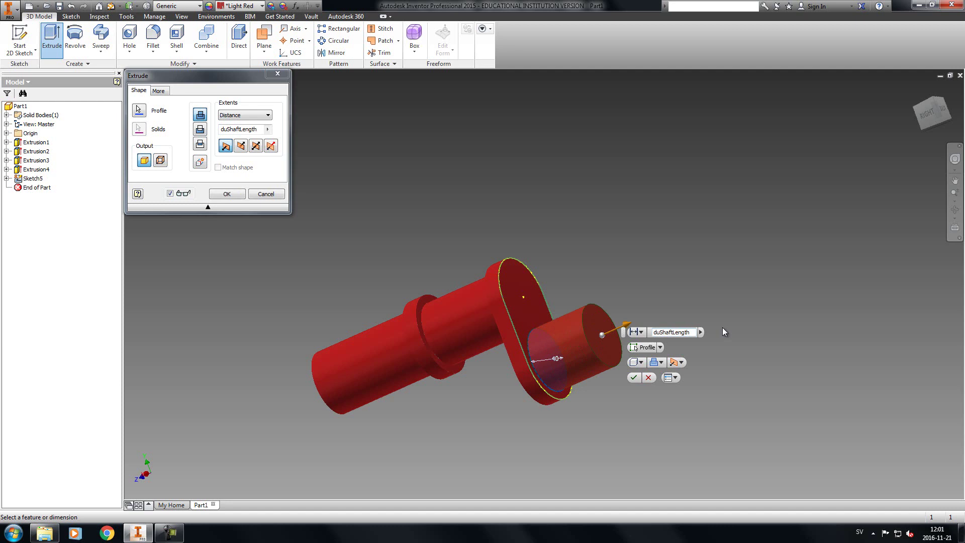
{"action": "key", "text": "Return"}
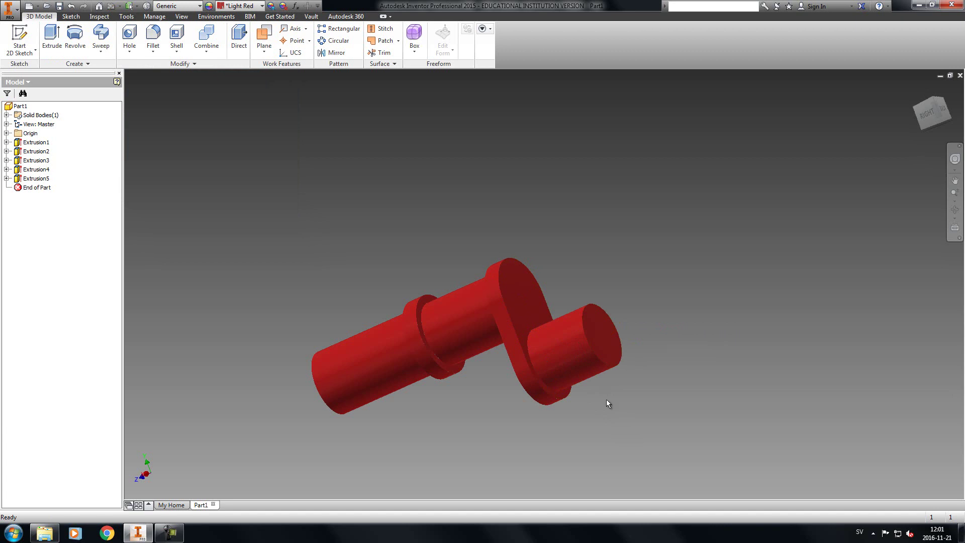
Create a 2D sketch on the crank pin's end face containing the projected outlines of the web and the pin
{"action": "left_click", "coordinate": [19, 34]}
{"action": "left_click", "coordinate": [595, 340]}
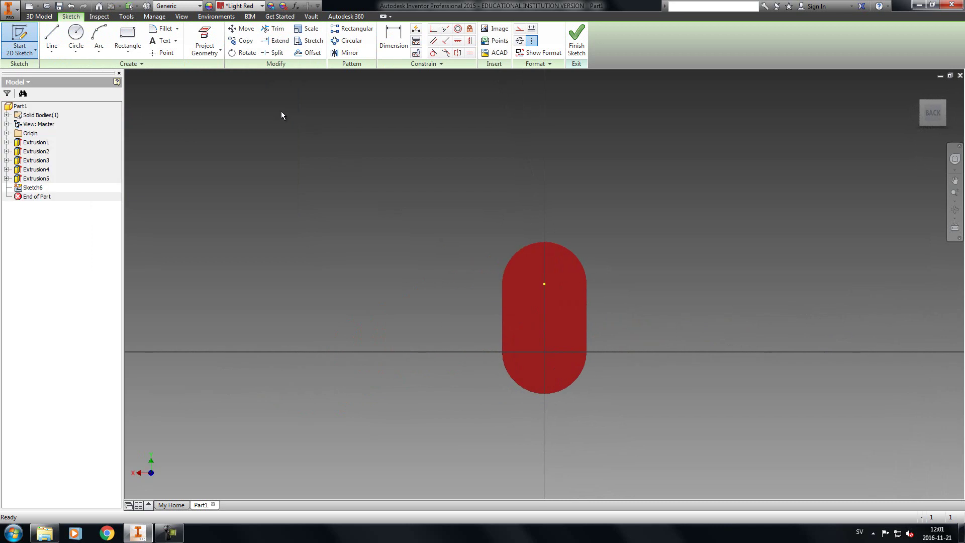
{"action": "left_click", "coordinate": [204, 43]}
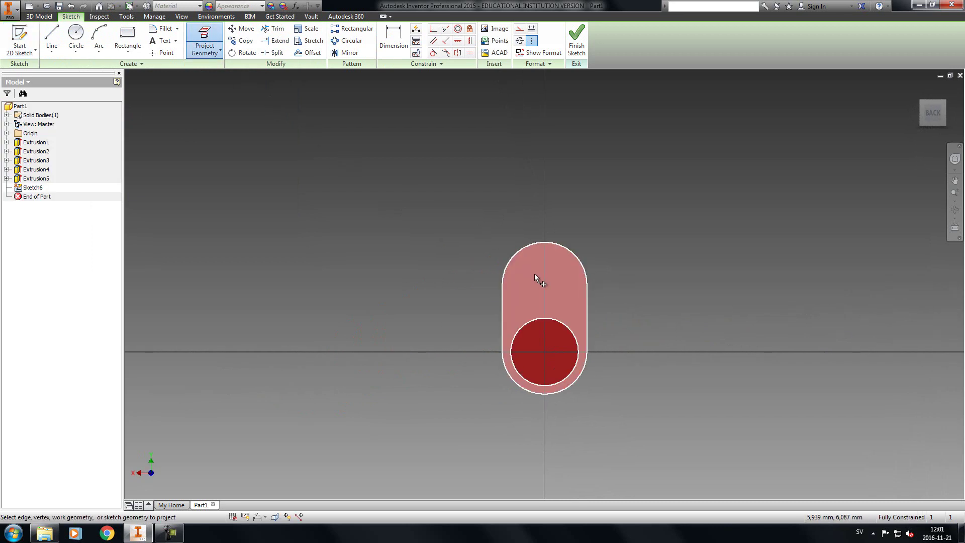
{"action": "left_click", "coordinate": [535, 273]}
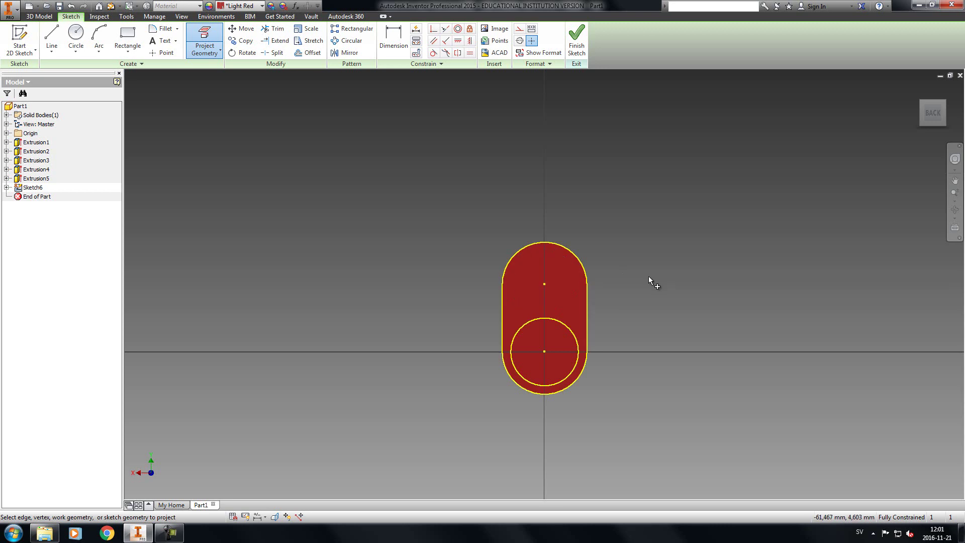
{"action": "right_click", "coordinate": [489, 390]}
{"action": "left_click", "coordinate": [534, 390]}
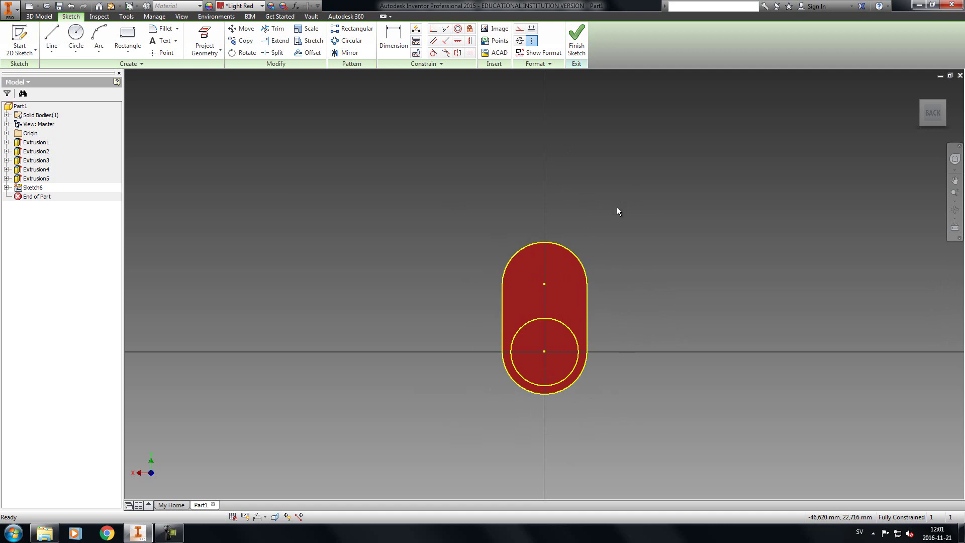
{"action": "left_click", "coordinate": [574, 44]}
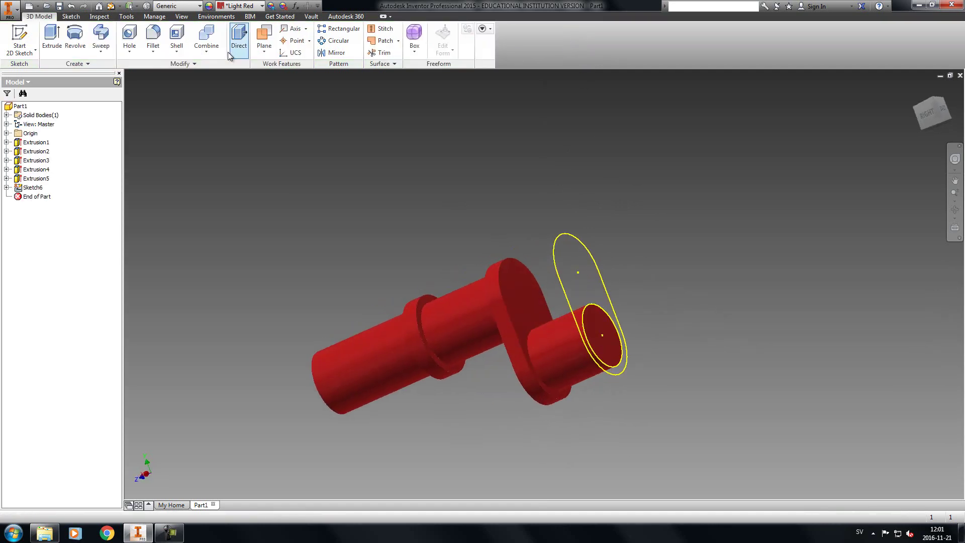
Extrude both regions of the projected slot outline outward from the pin's end by duDiscThickness to form the second web
{"action": "left_click", "coordinate": [55, 49]}
{"action": "left_click", "coordinate": [588, 291]}
{"action": "left_click", "coordinate": [614, 348]}
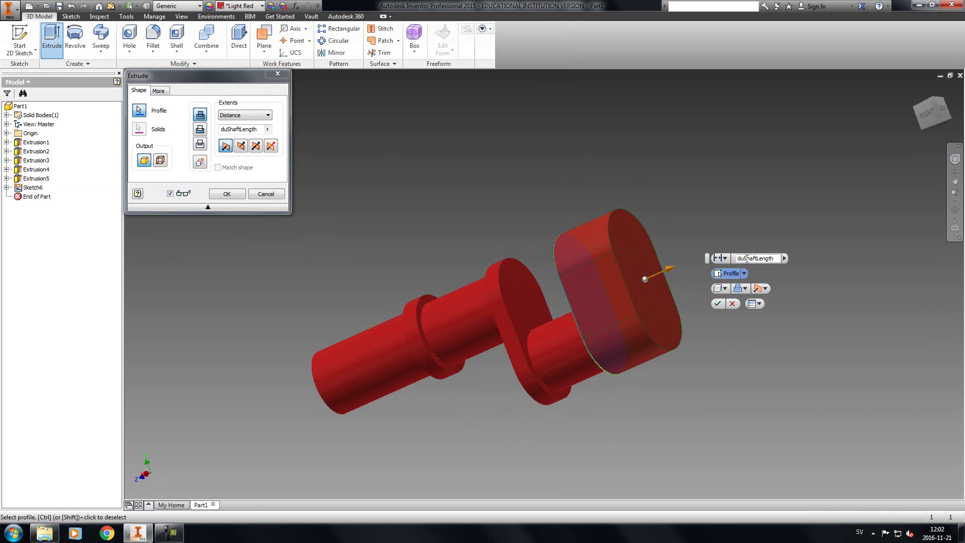
{"action": "left_click_drag", "start_coordinate": [744, 258], "coordinate": [787, 264]}
{"action": "type", "text": "DiscThickness"}
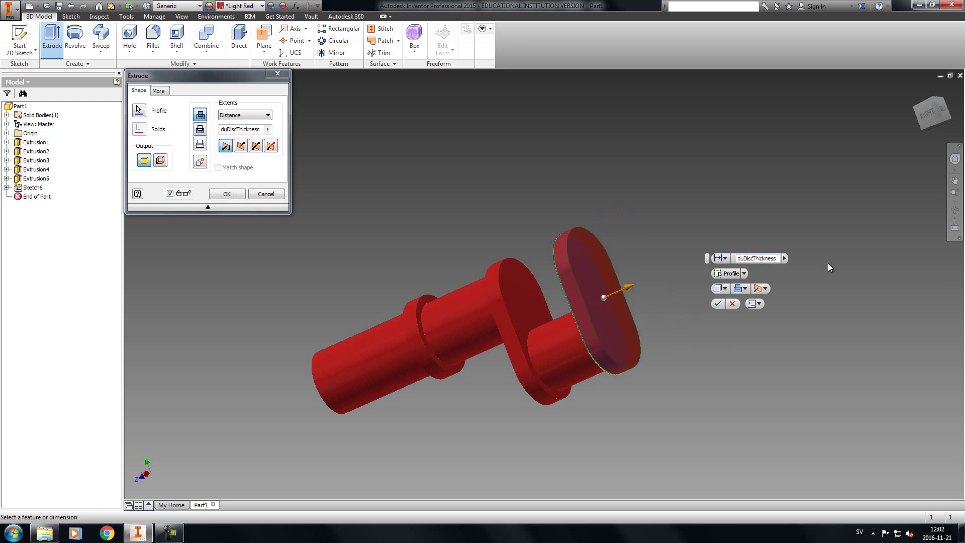
{"action": "key", "text": "Return"}
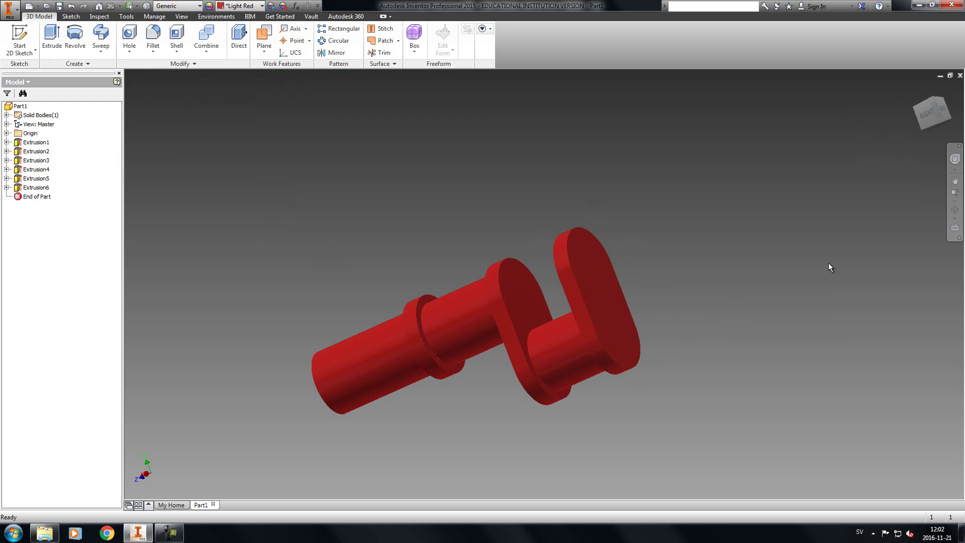
Start a 2D sketch on the second web's outer face and project the face's outline into it
{"action": "mouse_move", "coordinate": [731, 346]}
{"action": "middle_mouse_down", "text": "shift"}
{"action": "mouse_move", "coordinate": [802, 327]}
{"action": "mouse_move", "coordinate": [818, 313]}
{"action": "mouse_move", "coordinate": [801, 251]}
{"action": "mouse_move", "coordinate": [809, 334]}
{"action": "mouse_move", "coordinate": [724, 333]}
{"action": "middle_mouse_up", "text": "shift"}
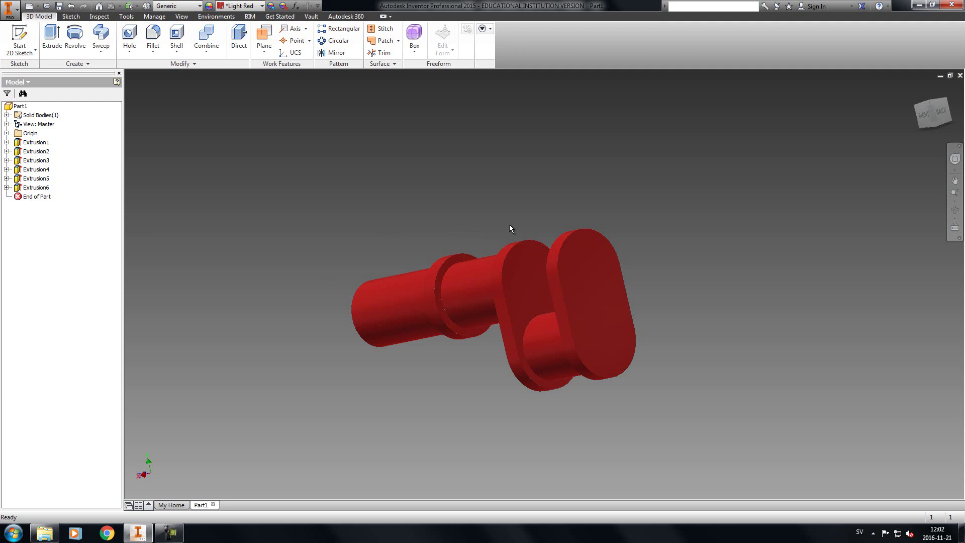
{"action": "middle_click_drag", "start_coordinate": [433, 234], "coordinate": [458, 215], "text": "shift"}
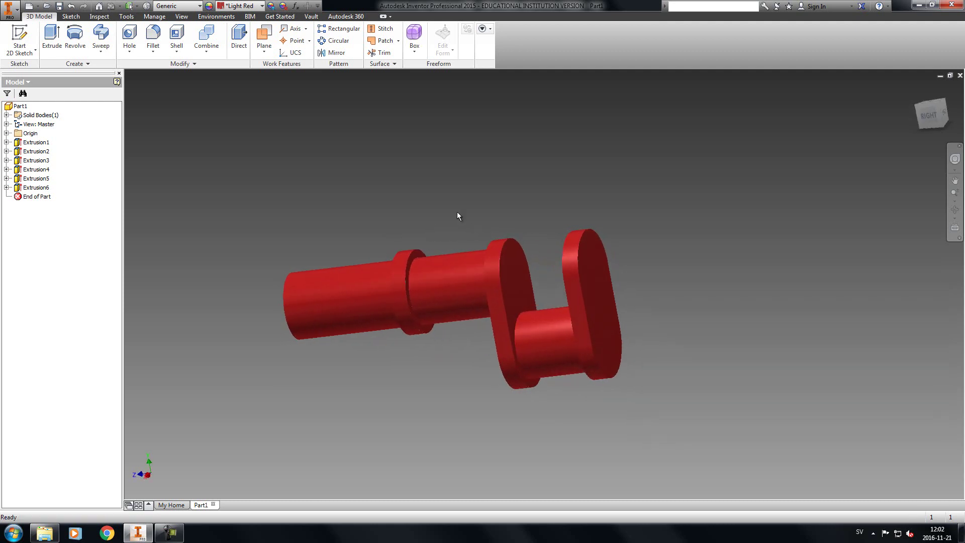
{"action": "left_click", "coordinate": [20, 35]}
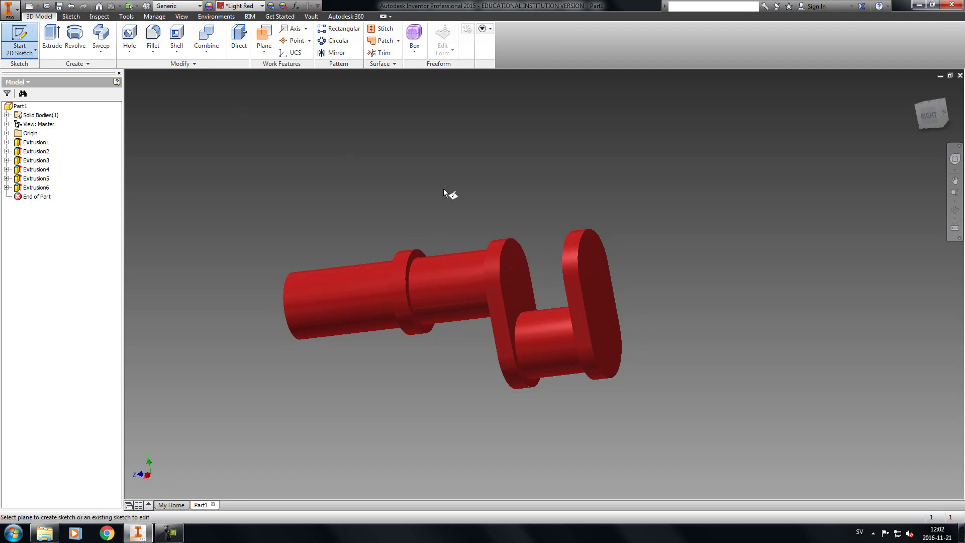
{"action": "left_click", "coordinate": [593, 269]}
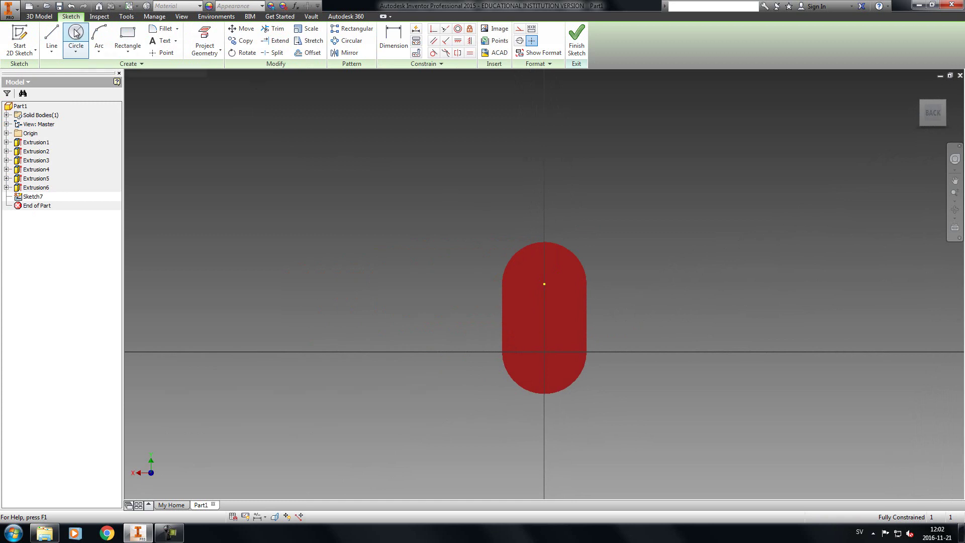
{"action": "left_click", "coordinate": [204, 41]}
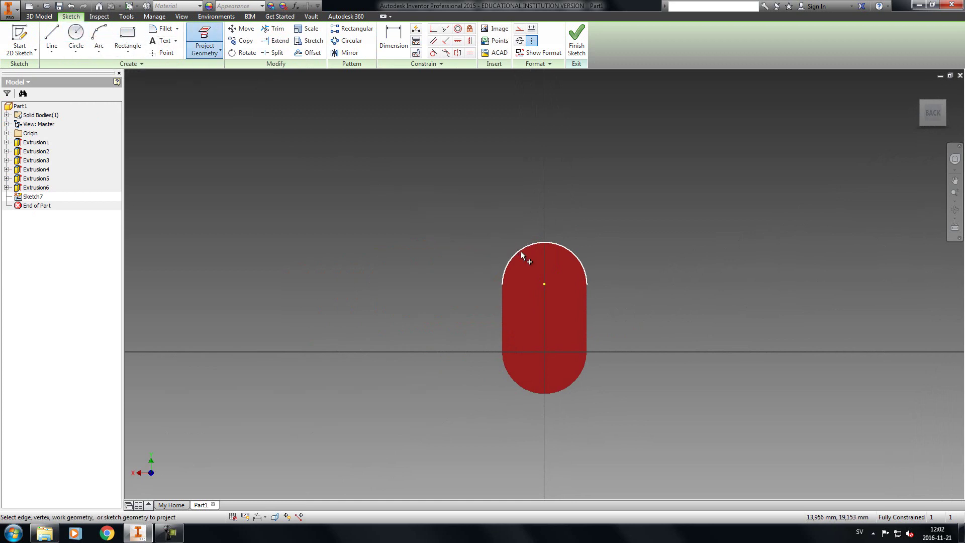
{"action": "left_click", "coordinate": [508, 313]}
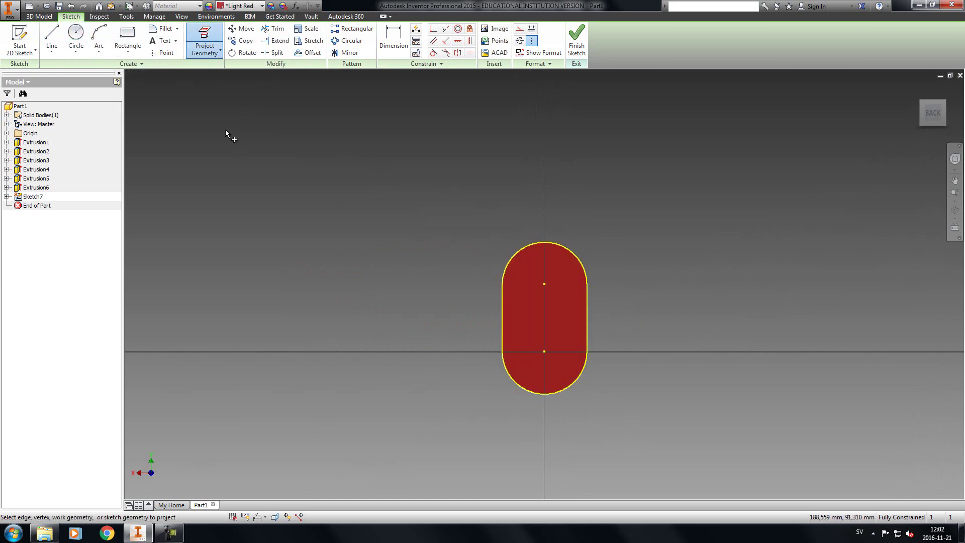
Draw a 40 mm diameter circle centred on the second web's upper arc centre and finish the sketch
{"action": "left_click", "coordinate": [76, 38]}
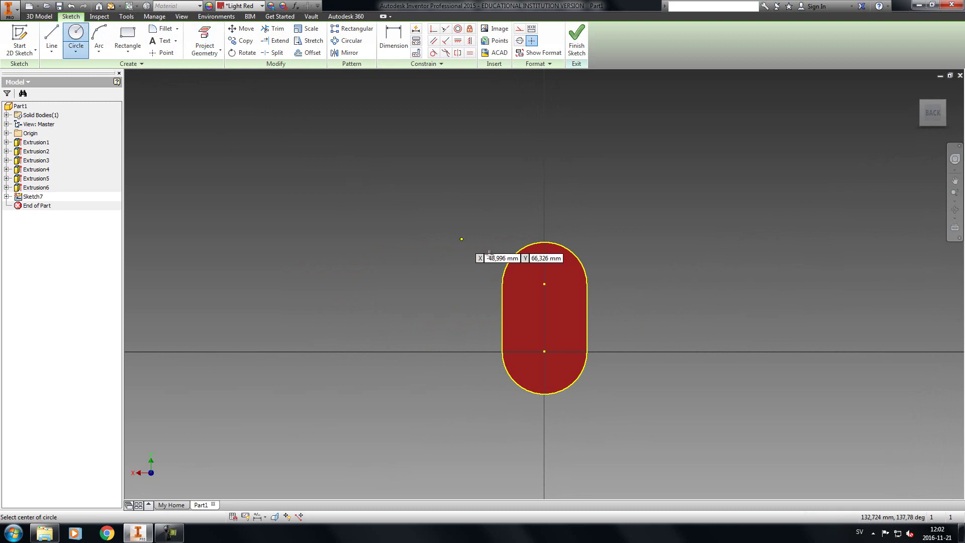
{"action": "left_click", "coordinate": [545, 284]}
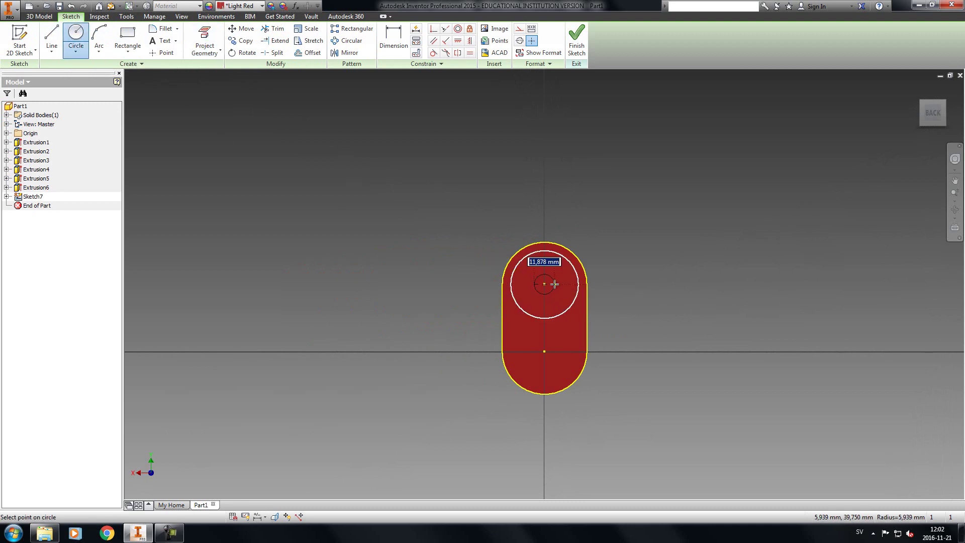
{"action": "type", "text": "40mm"}
{"action": "key", "text": "Return"}
{"action": "right_click", "coordinate": [667, 202]}
{"action": "left_click", "coordinate": [715, 203]}
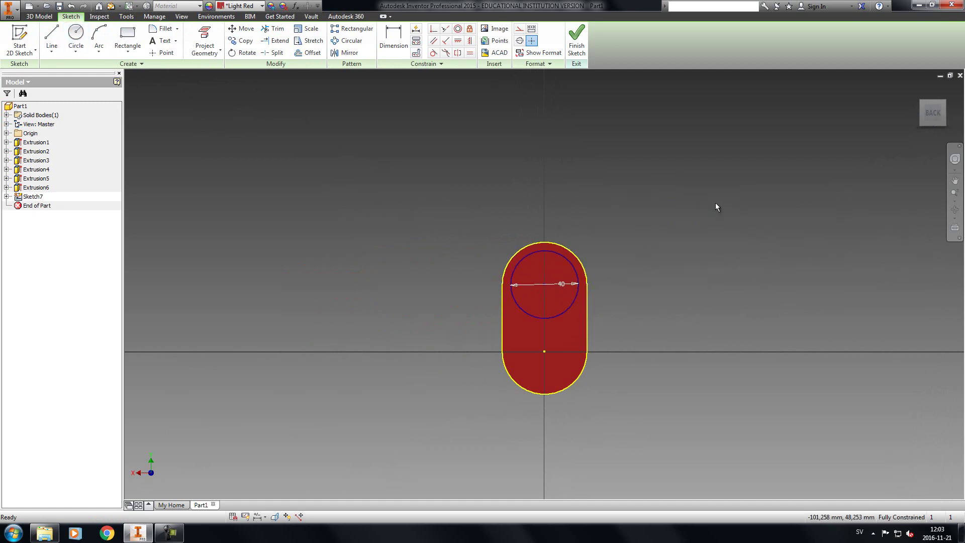
{"action": "left_click", "coordinate": [583, 51]}
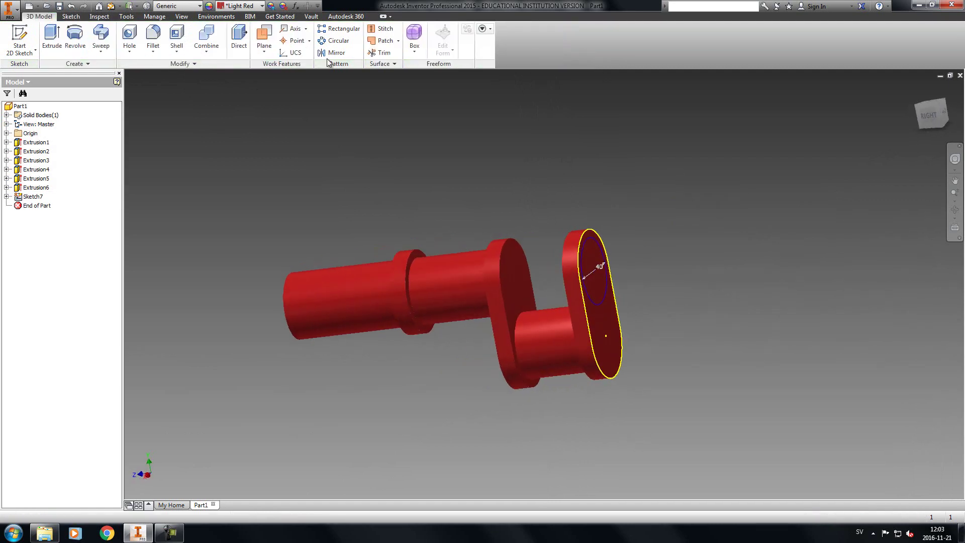
Extrude the 40 mm circle outward from the second web by the parameter duGapLength
{"action": "left_click", "coordinate": [52, 36]}
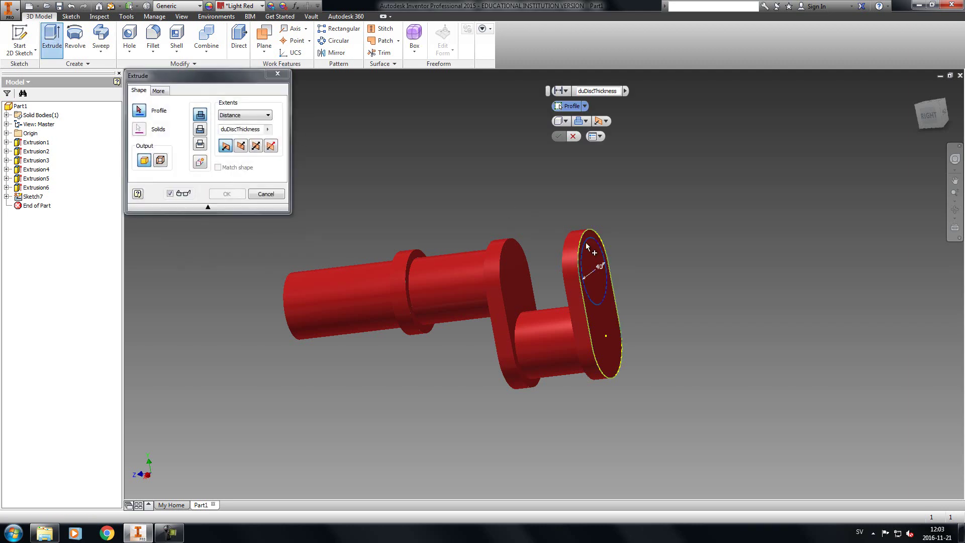
{"action": "left_click", "coordinate": [596, 272]}
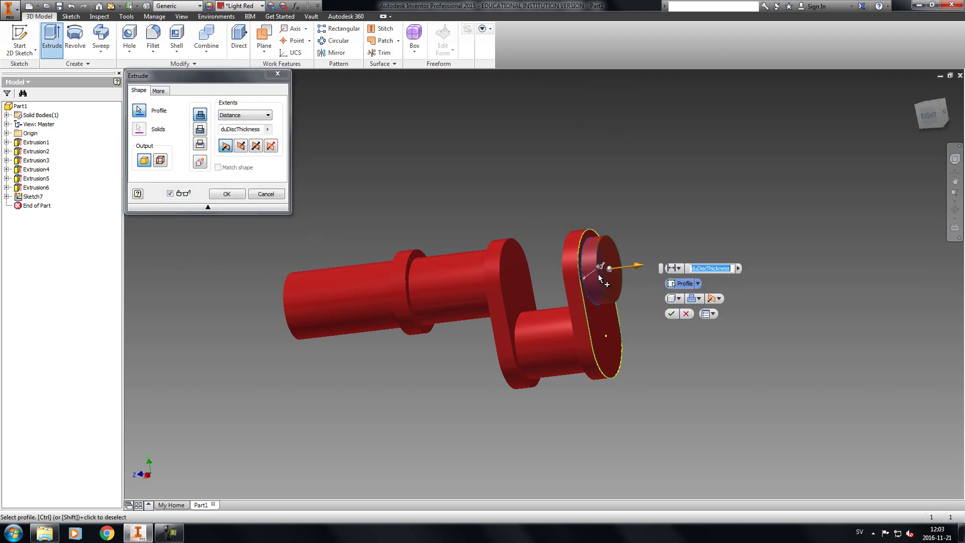
{"action": "key", "text": "End"}
{"action": "key", "text": "BackSpace"}
{"action": "key", "text": "BackSpace"}
{"action": "key", "text": "BackSpace"}
{"action": "key", "text": "BackSpace"}
{"action": "key", "text": "BackSpace"}
{"action": "key", "text": "BackSpace"}
{"action": "key", "text": "BackSpace"}
{"action": "key", "text": "BackSpace"}
{"action": "key", "text": "BackSpace"}
{"action": "key", "text": "BackSpace"}
{"action": "key", "text": "BackSpace"}
{"action": "key", "text": "BackSpace"}
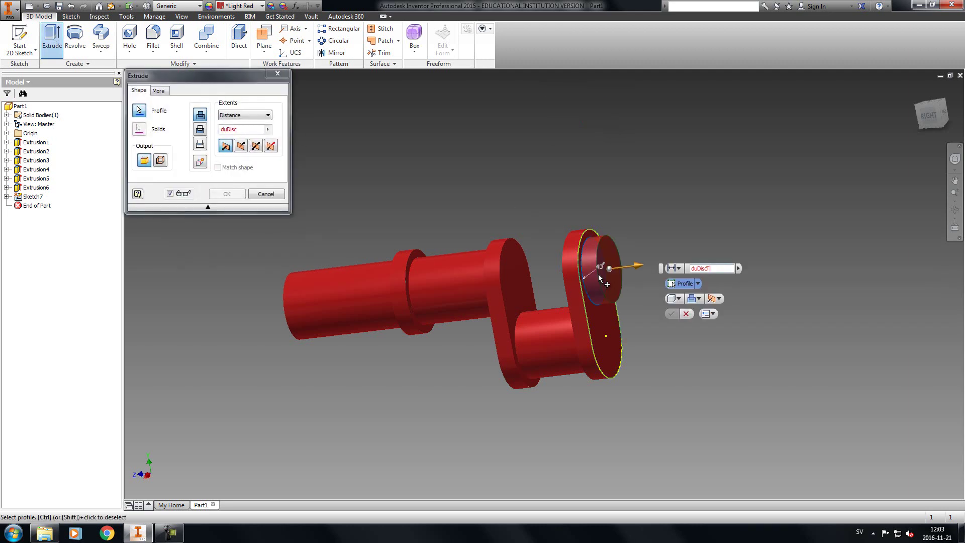
{"action": "key", "text": "BackSpace"}
{"action": "type", "text": "GapLength"}
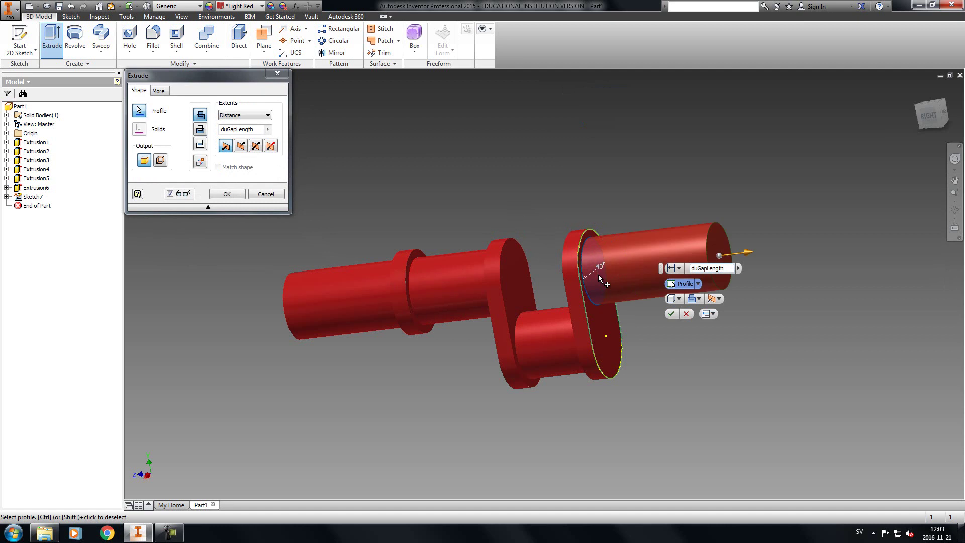
{"action": "key", "text": "Return"}
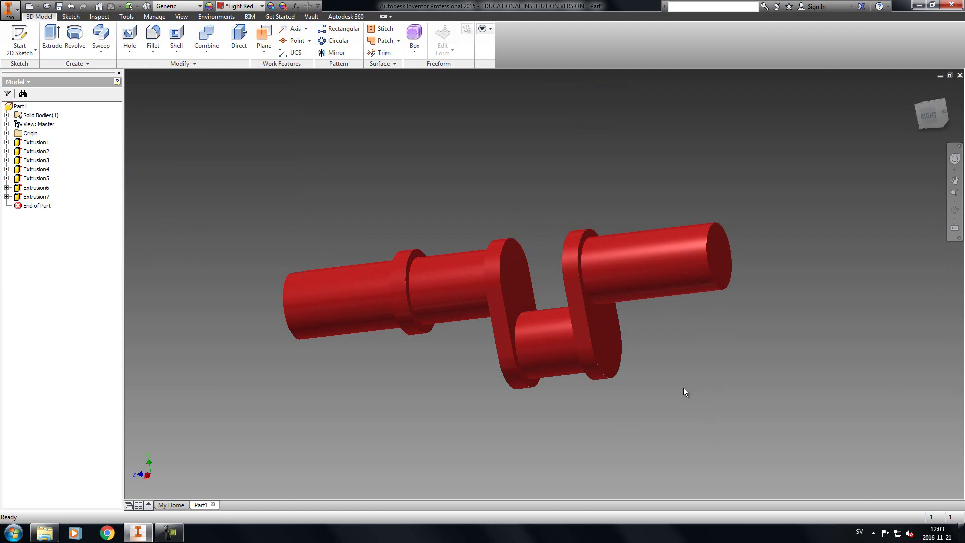
Start a 2D sketch on the free end face of the new shaft section and project its circular edge
{"action": "left_click", "coordinate": [22, 42]}
{"action": "left_click", "coordinate": [717, 251]}
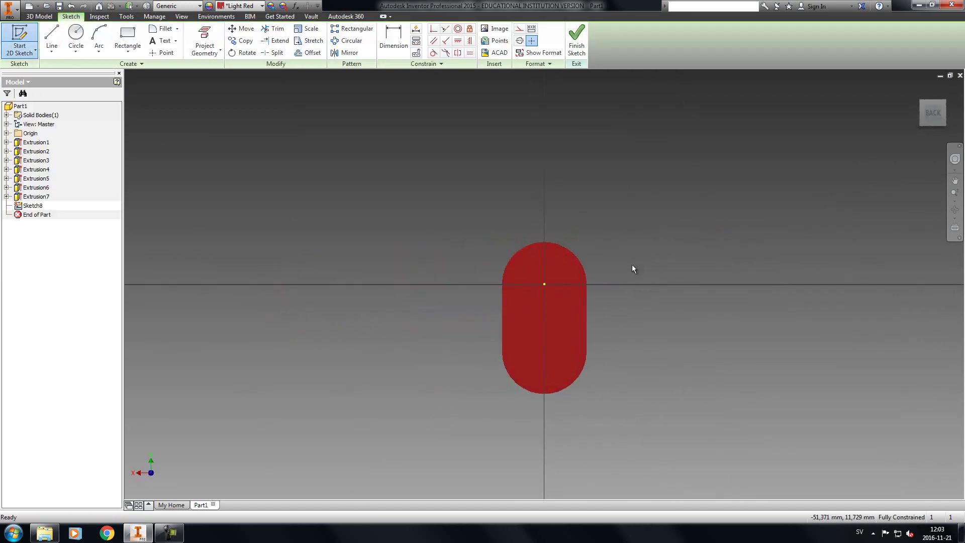
{"action": "left_click", "coordinate": [210, 37]}
{"action": "left_click", "coordinate": [556, 270]}
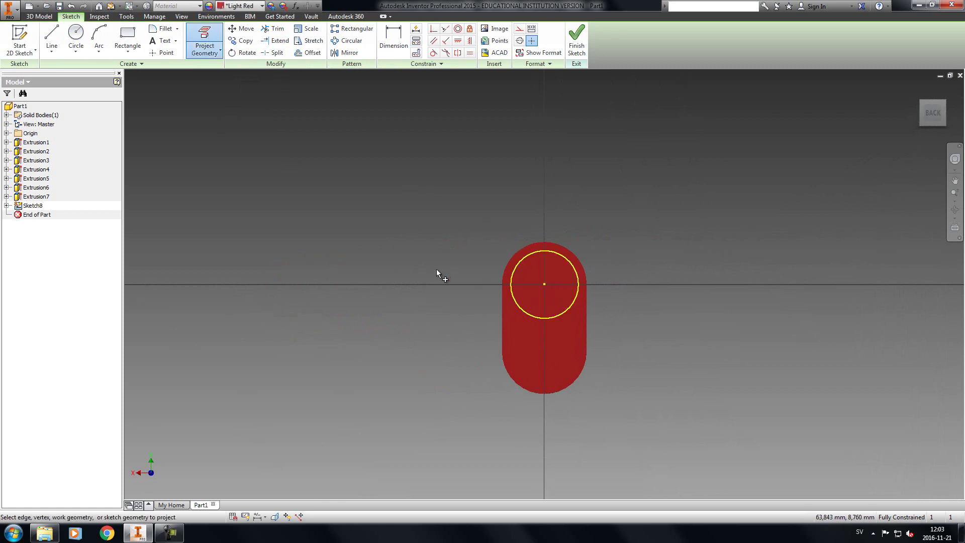
Draw a horizontal line 39.75 mm long from the shaft centre out to the right of the web
{"action": "left_click", "coordinate": [57, 35]}
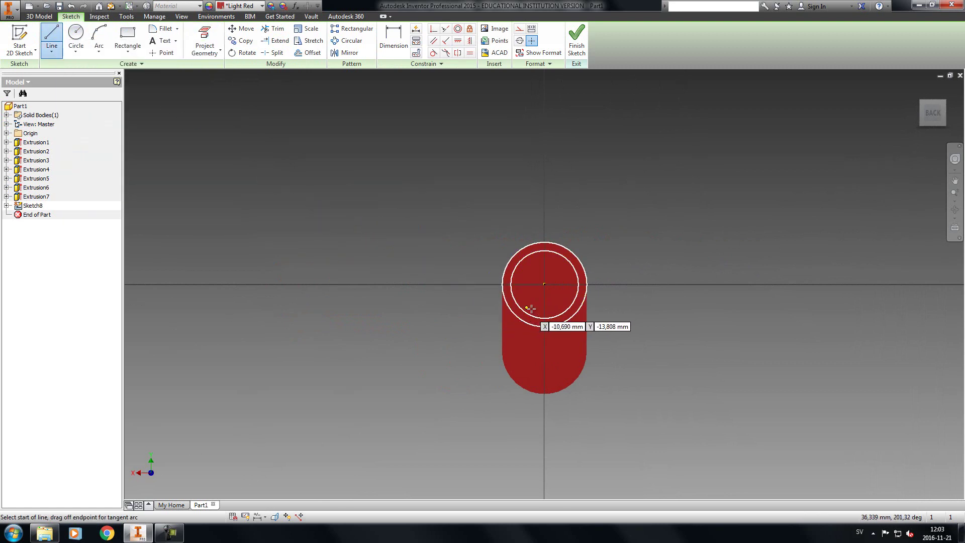
{"action": "left_click", "coordinate": [545, 285]}
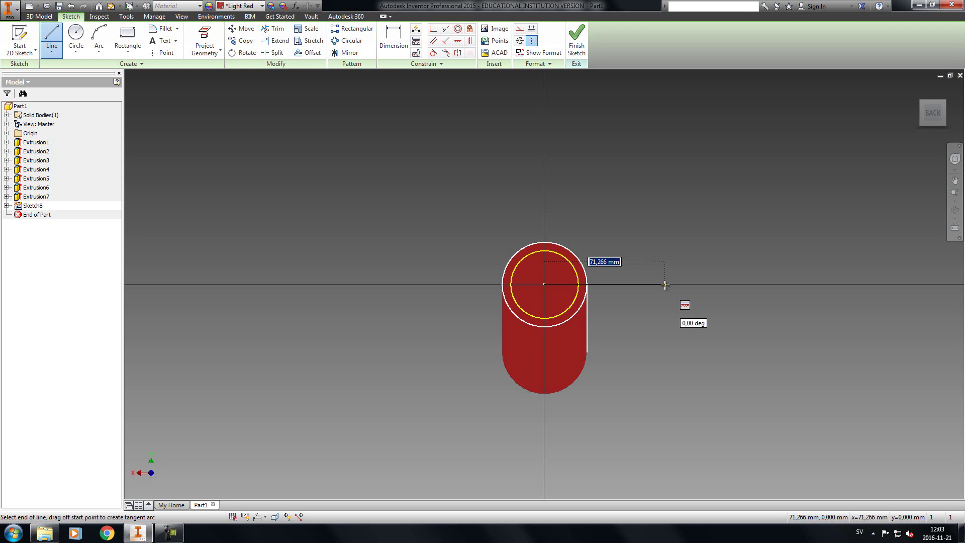
{"action": "type", "text": "39,75"}
{"action": "key", "text": "Tab"}
{"action": "key", "text": "Return"}
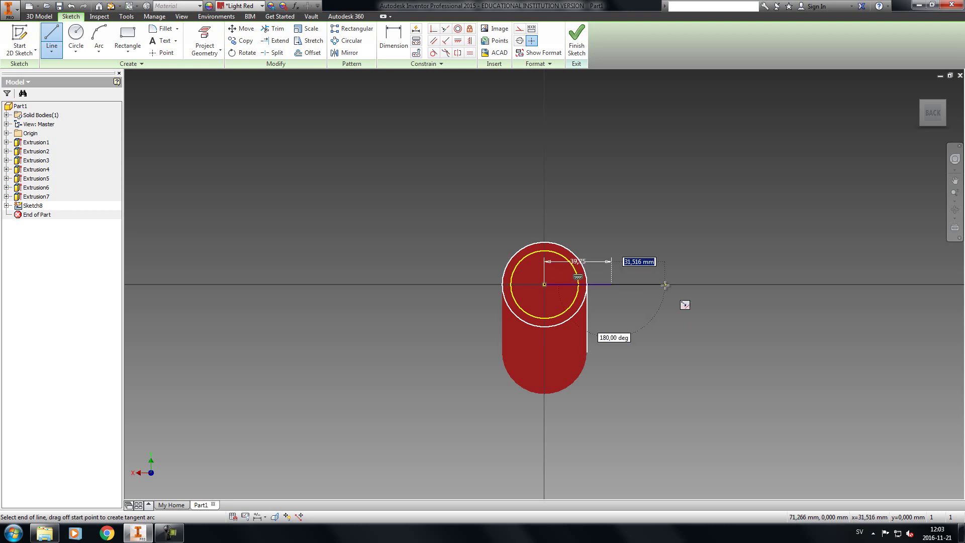
{"action": "right_click", "coordinate": [629, 254]}
{"action": "left_click", "coordinate": [574, 222]}
Draw a 50 mm diameter circle centred on the outer end of the 39.75 mm line
{"action": "left_click", "coordinate": [76, 36]}
{"action": "left_click", "coordinate": [611, 284]}
{"action": "type", "text": "50"}
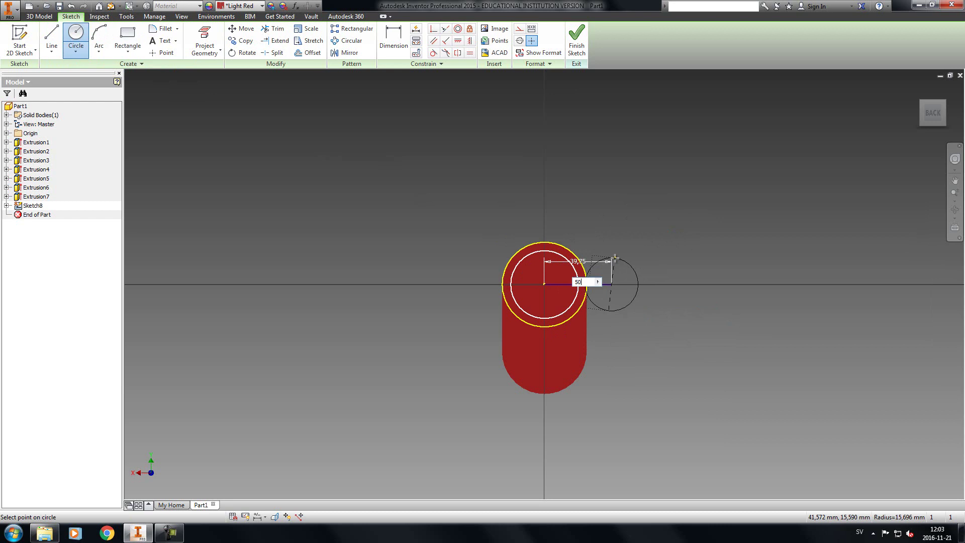
{"action": "key", "text": "Return"}
{"action": "right_click", "coordinate": [680, 263]}
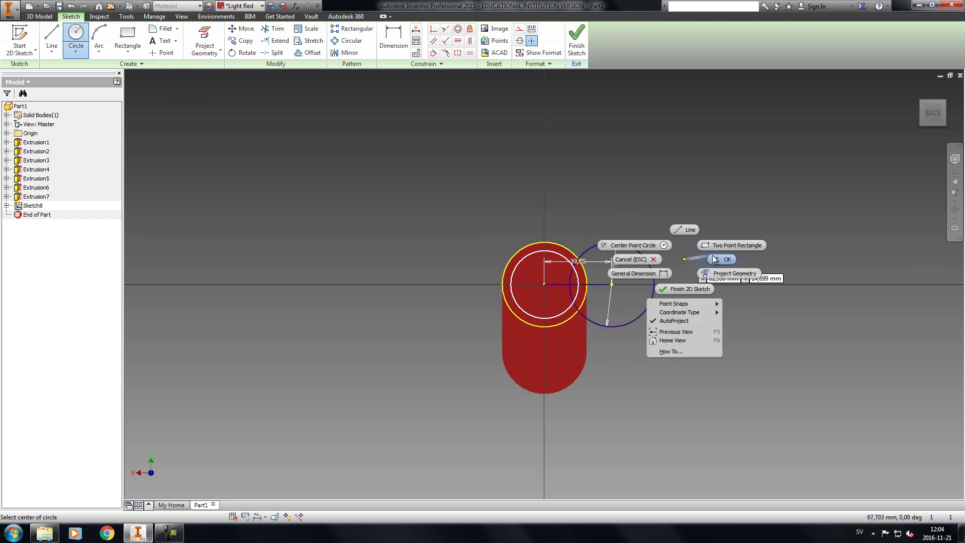
{"action": "left_click", "coordinate": [689, 249]}
Draw a 39.75 mm horizontal line joining the top points of the shaft-centred outer circle and the offset 50 mm circle
{"action": "left_click", "coordinate": [52, 37]}
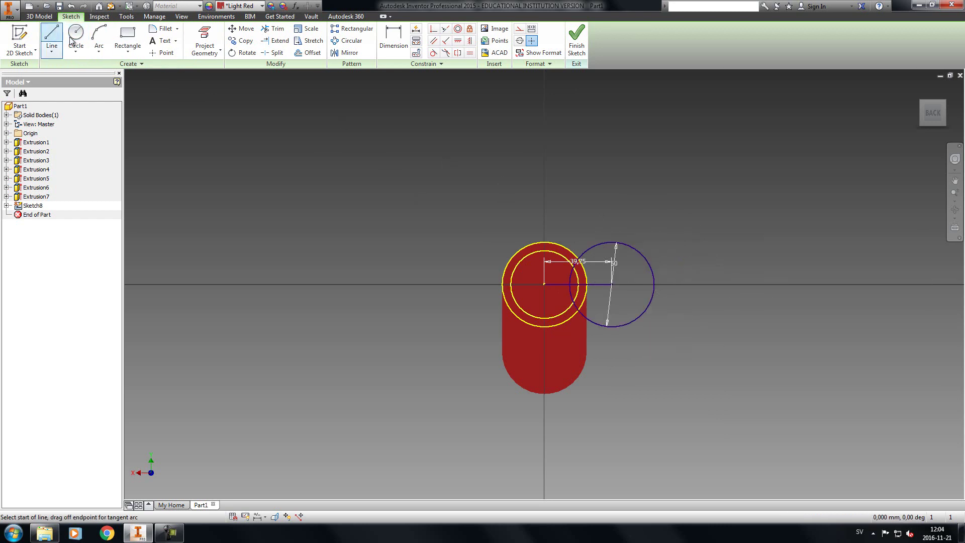
{"action": "left_click", "coordinate": [615, 243]}
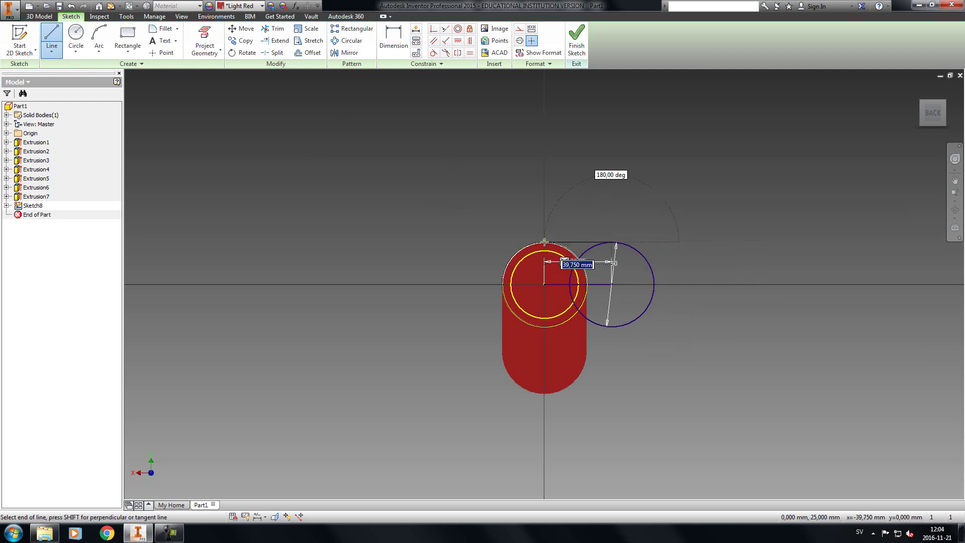
{"action": "key", "text": "Tab"}
{"action": "key", "text": "Tab"}
{"action": "type", "text": "39,75"}
{"action": "key", "text": "Tab"}
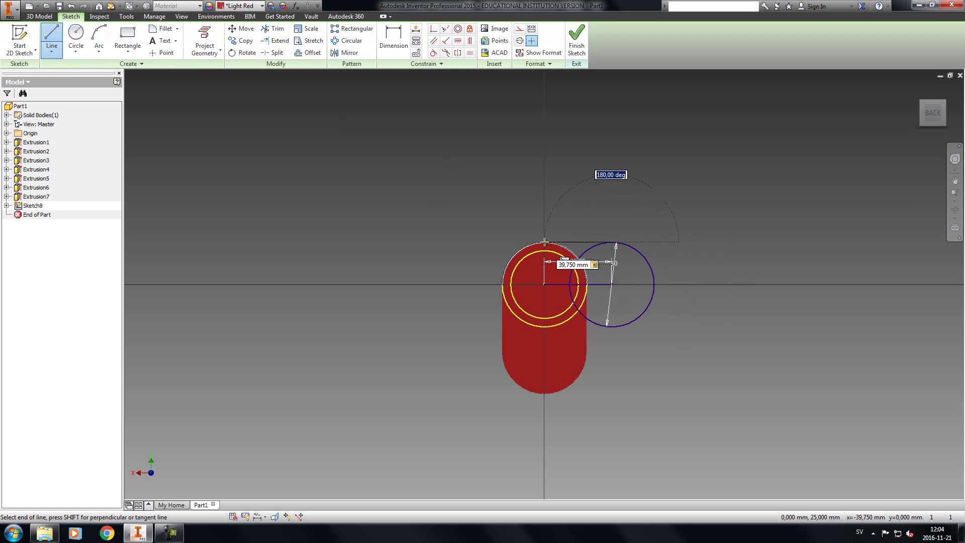
{"action": "key", "text": "Return"}
{"action": "right_click", "coordinate": [596, 252]}
{"action": "left_click", "coordinate": [593, 274]}
{"action": "scroll", "coordinate": [592, 284], "scroll_direction": "up", "scroll_amount": 5}
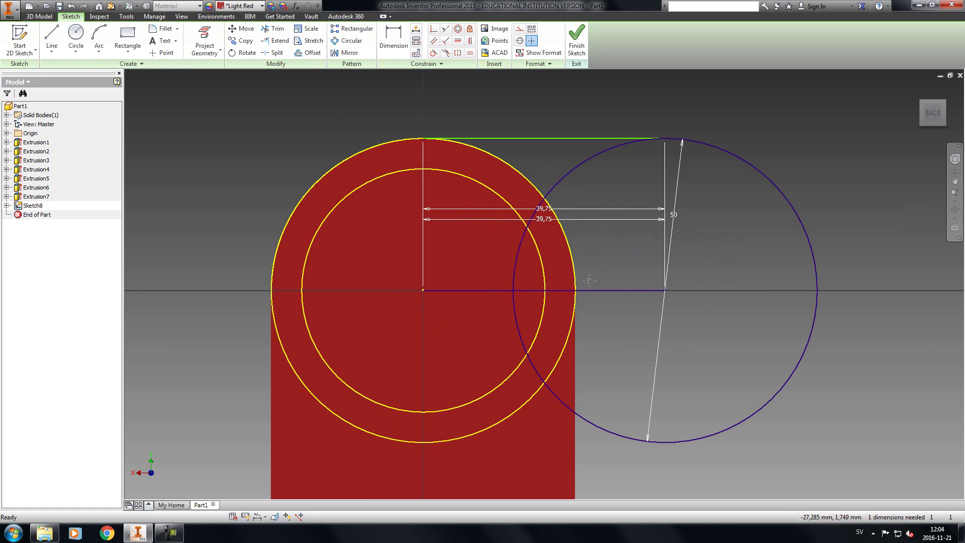
Draw a horizontal line joining the bottom points of the offset 50 mm circle and the shaft-centred outer circle
{"action": "key", "text": "l"}
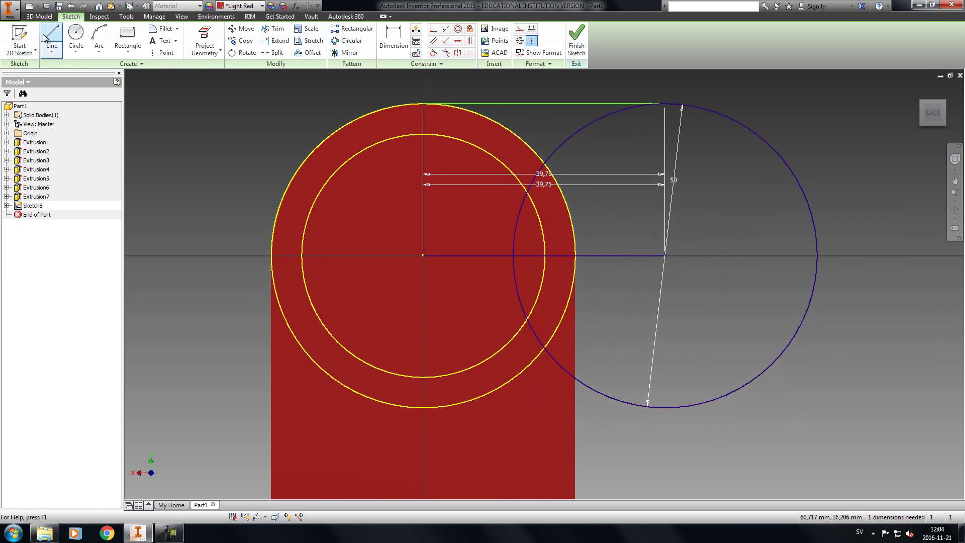
{"action": "left_click", "coordinate": [666, 407]}
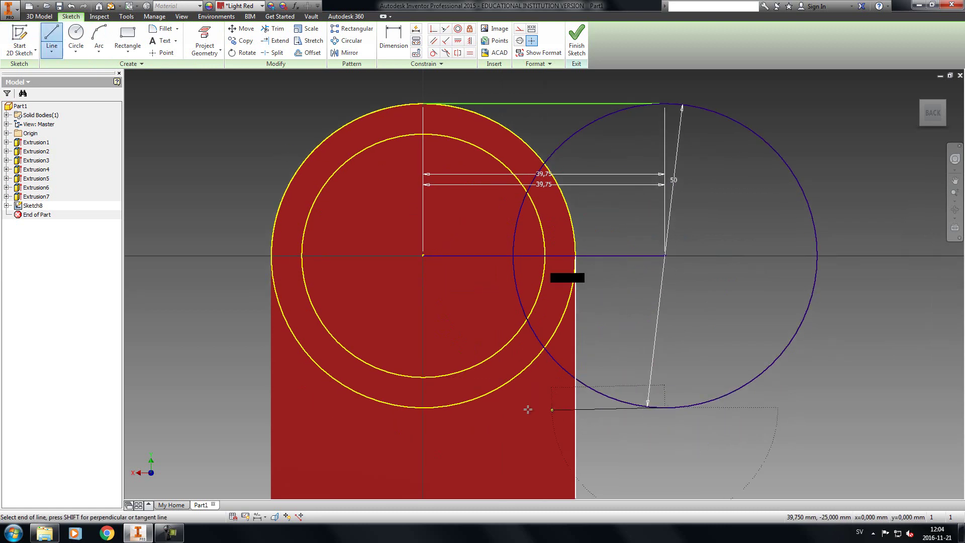
{"action": "left_click", "coordinate": [424, 408]}
{"action": "right_click", "coordinate": [703, 385]}
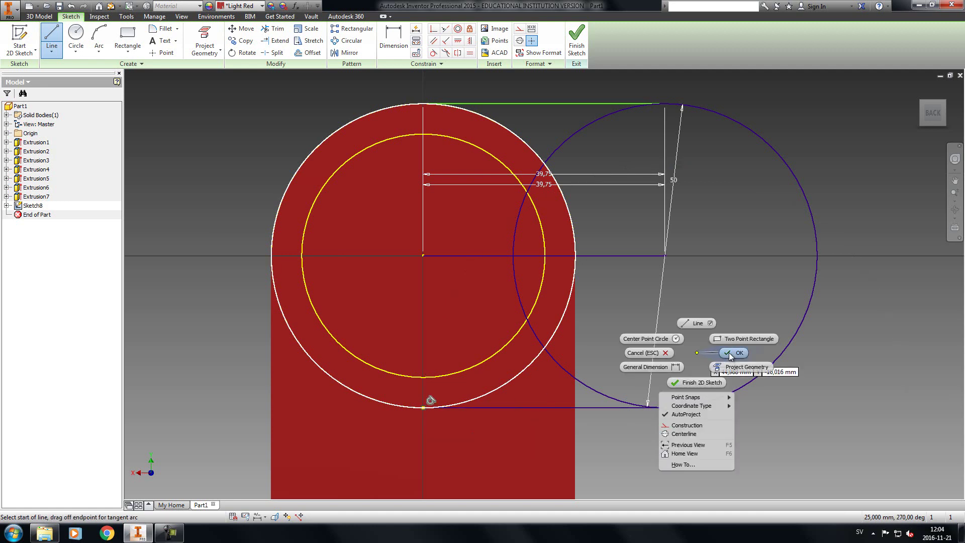
{"action": "left_click", "coordinate": [654, 367]}
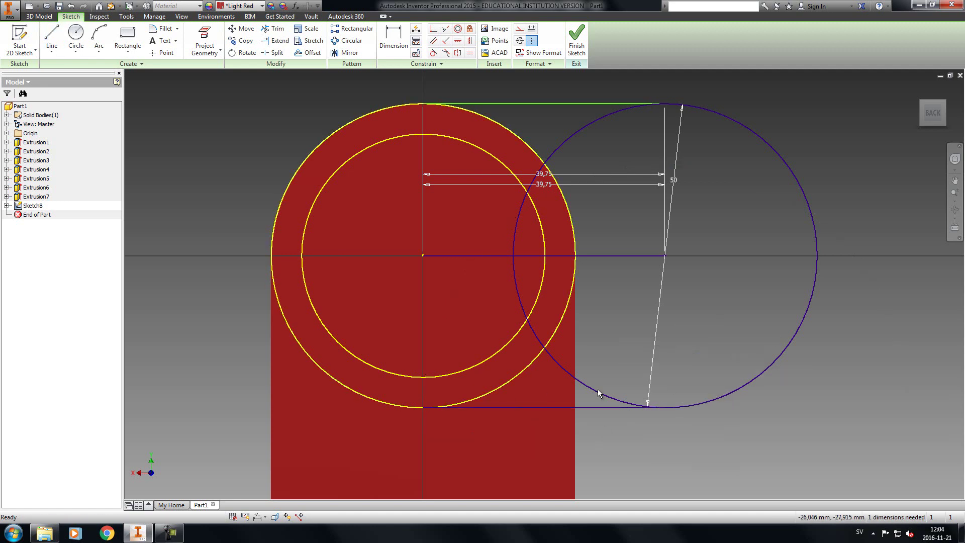
Delete the sketch dimensions and trim the offset circle's inner arc and the centre line, leaving a slot-shaped outline
{"action": "left_click_drag", "start_coordinate": [714, 161], "coordinate": [611, 216]}
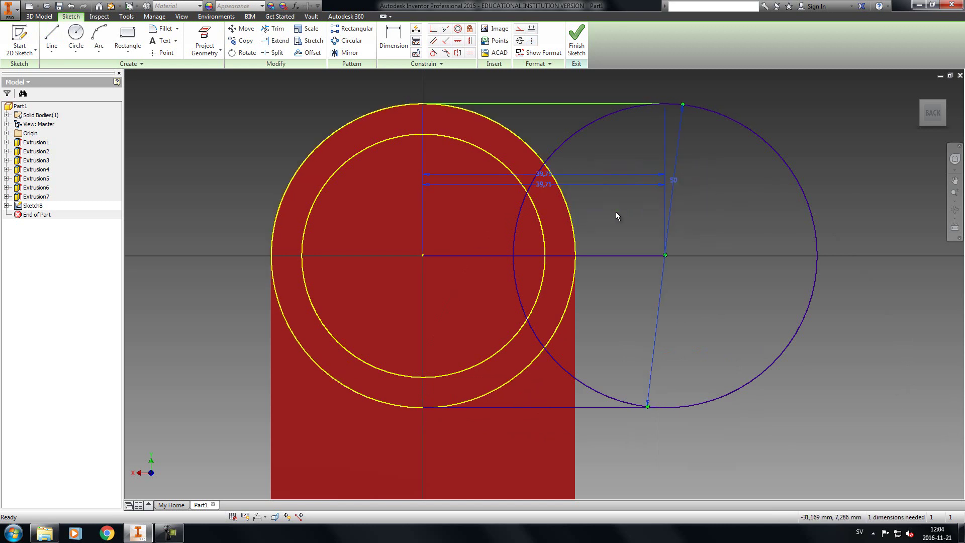
{"action": "key", "text": "Delete"}
{"action": "left_click", "coordinate": [272, 29]}
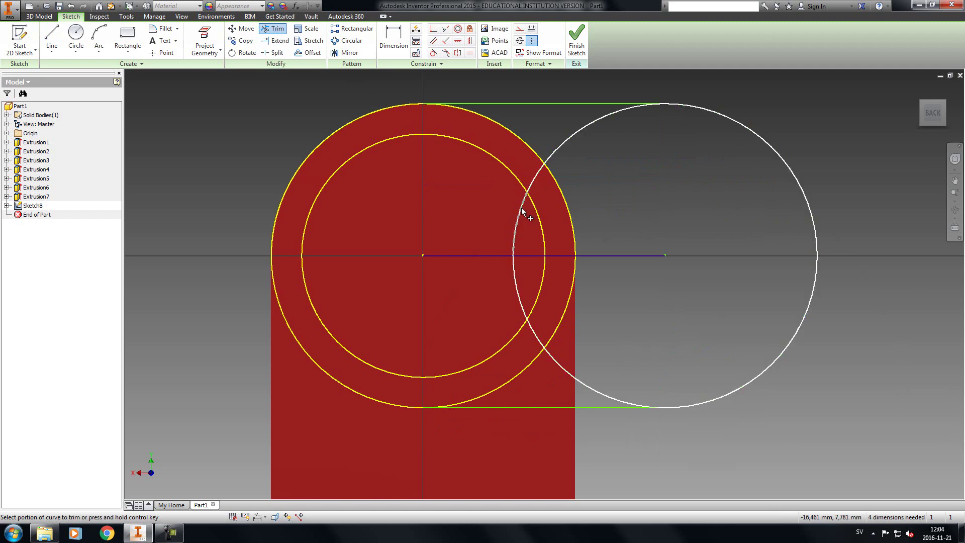
{"action": "left_click", "coordinate": [516, 276]}
{"action": "left_click", "coordinate": [528, 256]}
{"action": "left_click", "coordinate": [574, 256]}
{"action": "left_click", "coordinate": [558, 257]}
{"action": "left_click", "coordinate": [563, 147]}
{"action": "left_click", "coordinate": [563, 363]}
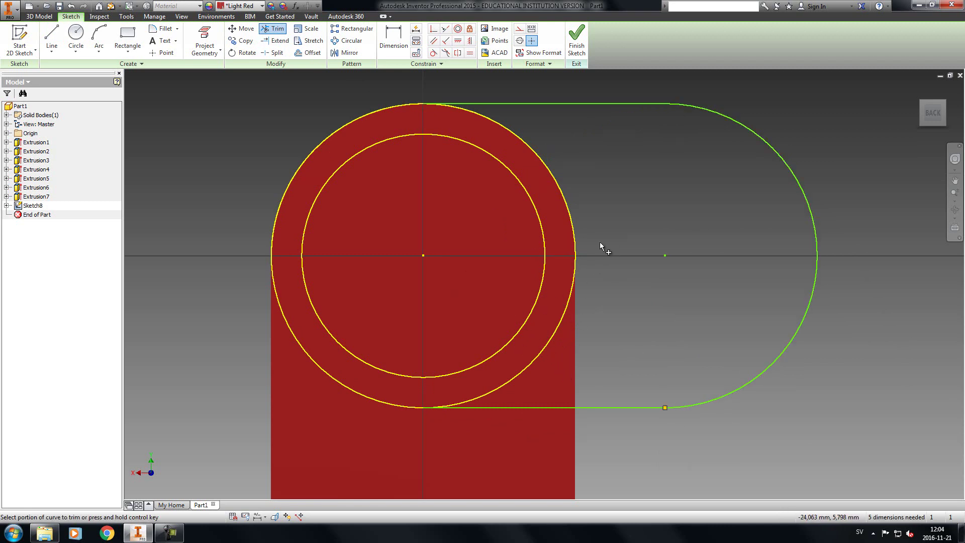
{"action": "right_click", "coordinate": [646, 252]}
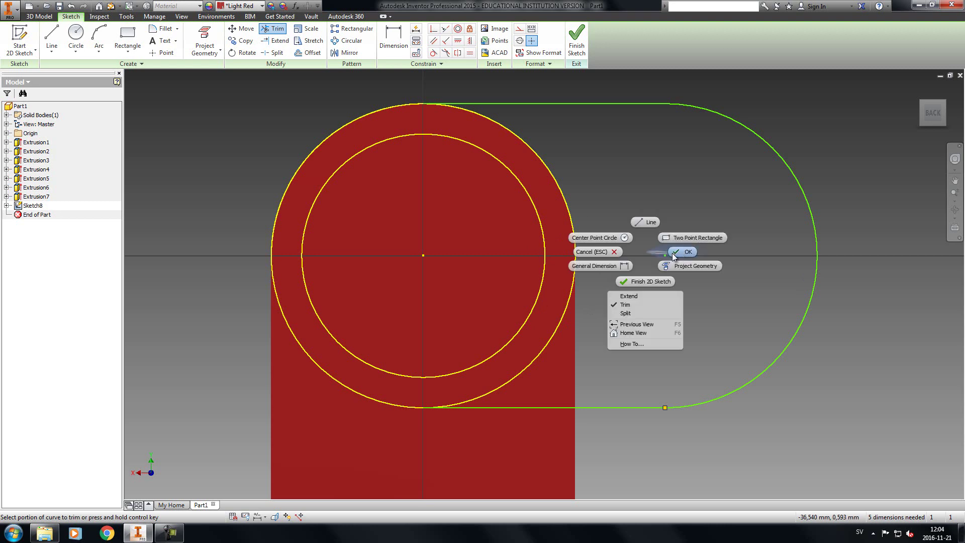
{"action": "left_click", "coordinate": [672, 253]}
Draw a circle from the shaft centre to the start of the upper tangent line and finish the sketch
{"action": "left_click", "coordinate": [76, 36]}
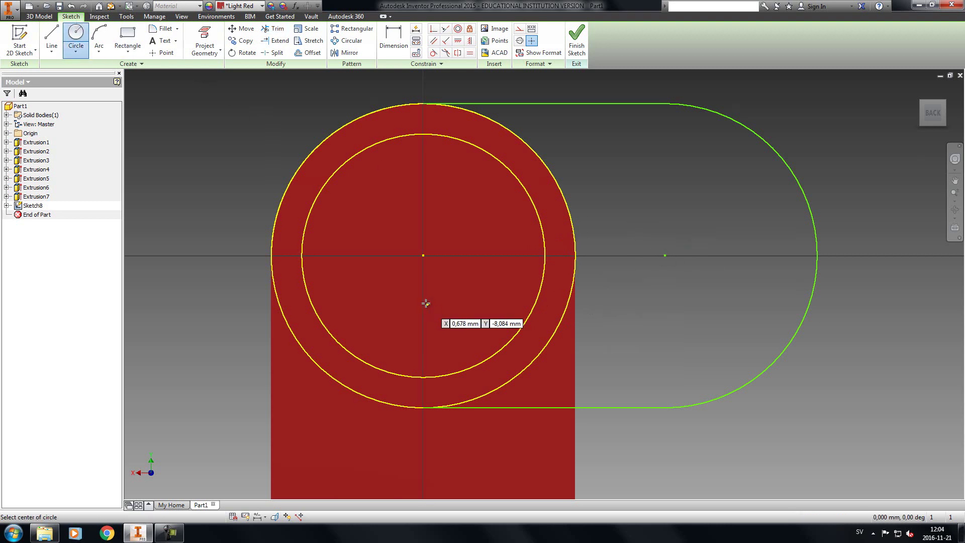
{"action": "left_click", "coordinate": [424, 255]}
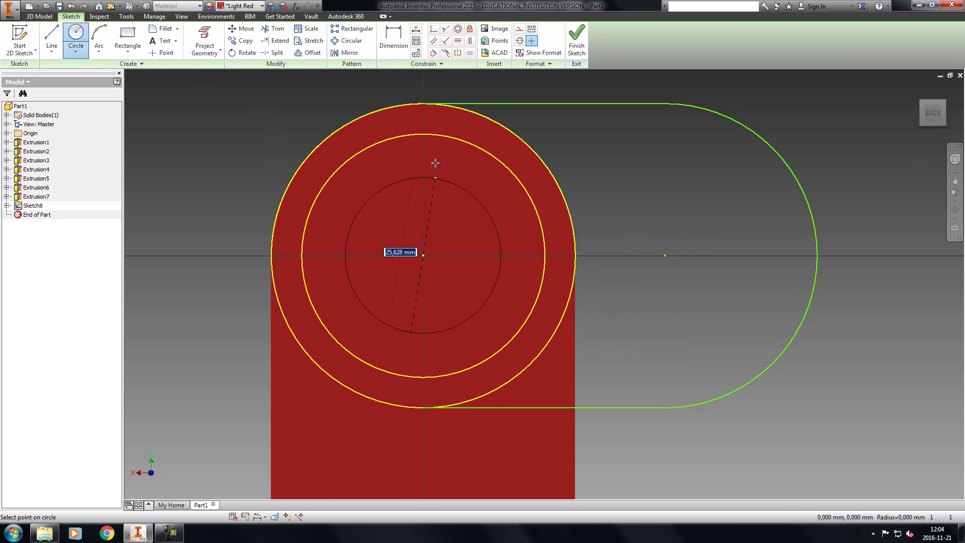
{"action": "left_click", "coordinate": [424, 103]}
{"action": "right_click", "coordinate": [585, 149]}
{"action": "left_click", "coordinate": [632, 152]}
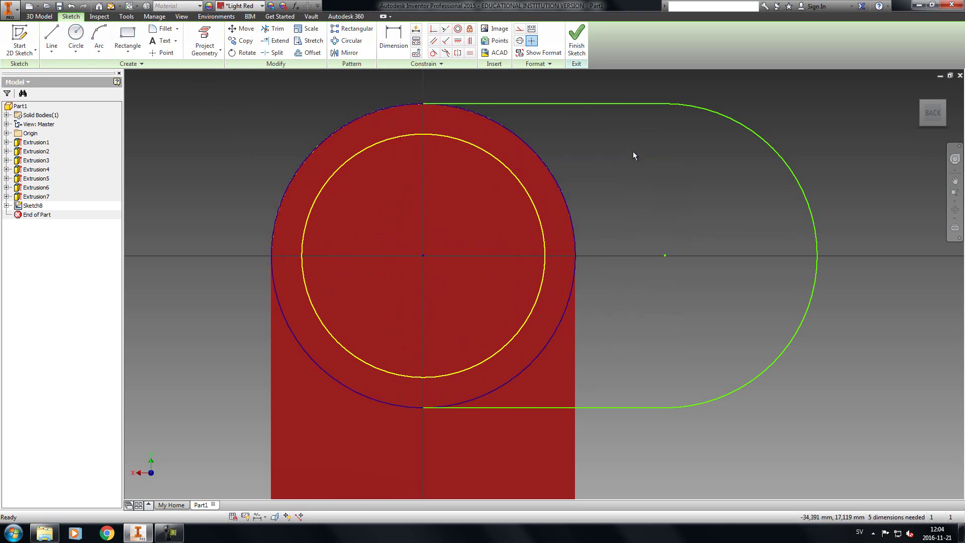
{"action": "left_click", "coordinate": [572, 43]}
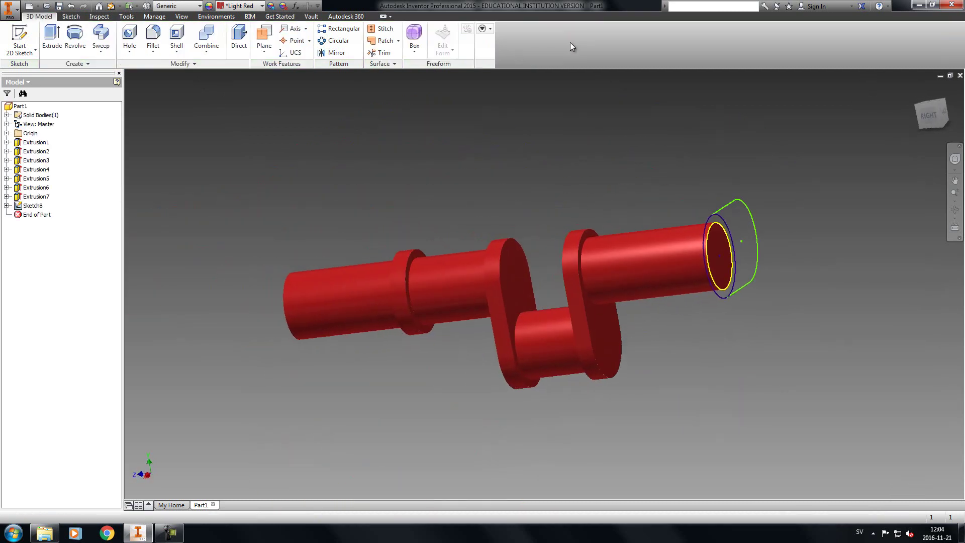
Extrude the full sideways slot profile outward from the shaft end by the parameter duDiscThickness
{"action": "key", "text": "e"}
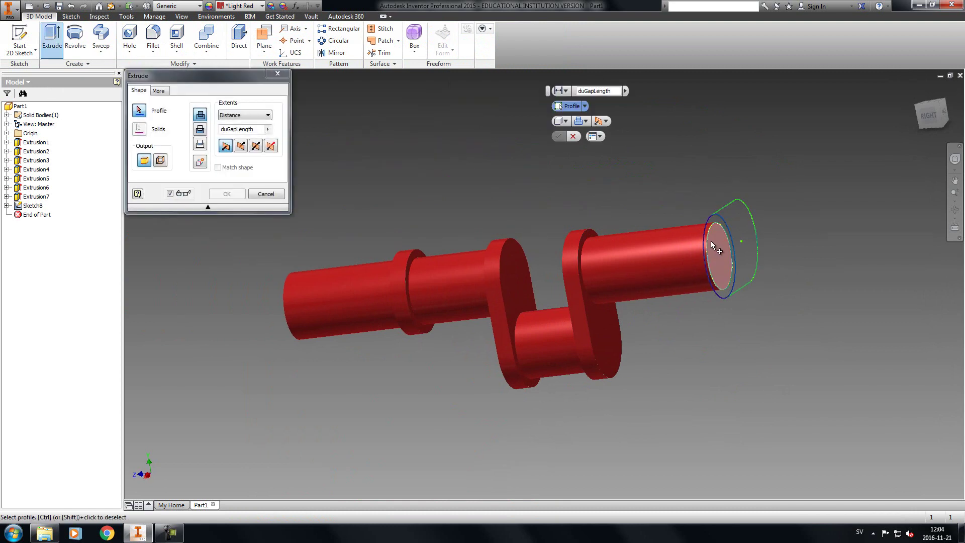
{"action": "left_click", "coordinate": [724, 228]}
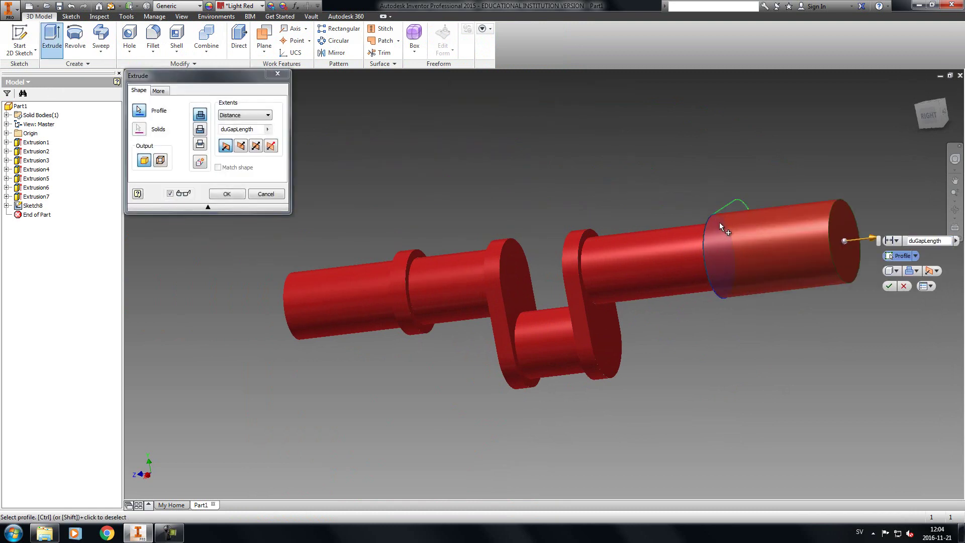
{"action": "left_click_drag", "start_coordinate": [915, 241], "coordinate": [952, 247]}
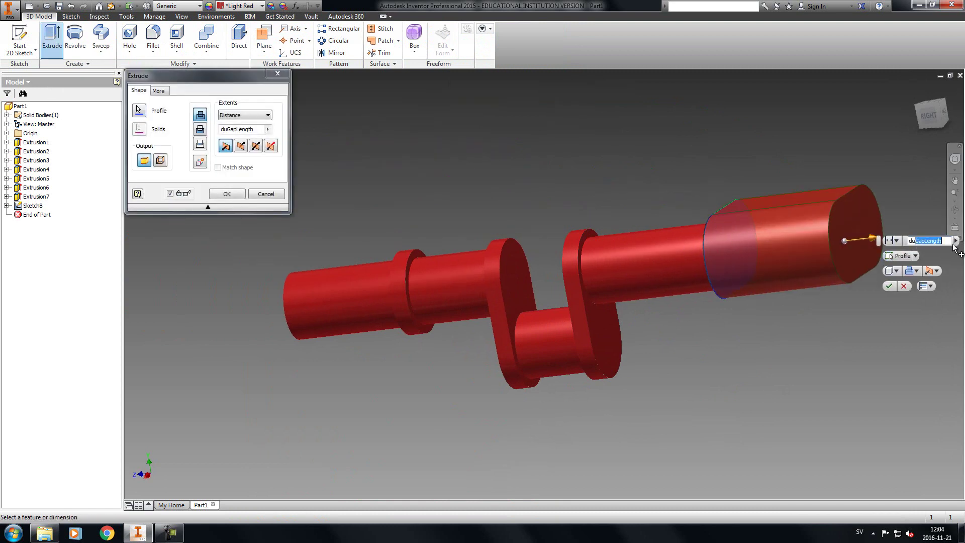
{"action": "type", "text": "DiscLeng"}
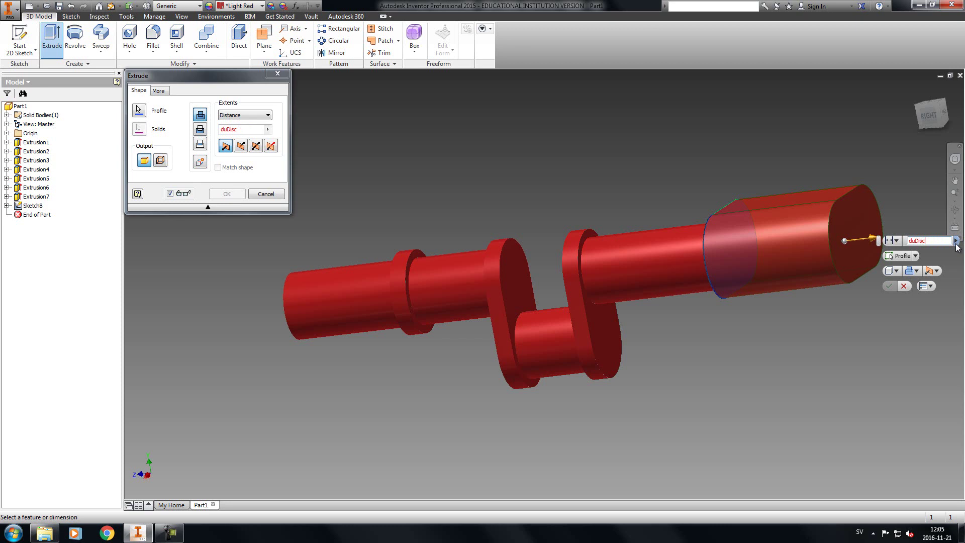
{"action": "type", "text": "Thickness"}
{"action": "key", "text": "Return"}
Start a 2D sketch on the outer face of the sideways web and project its outline
{"action": "middle_click_drag", "start_coordinate": [819, 269], "coordinate": [756, 273]}
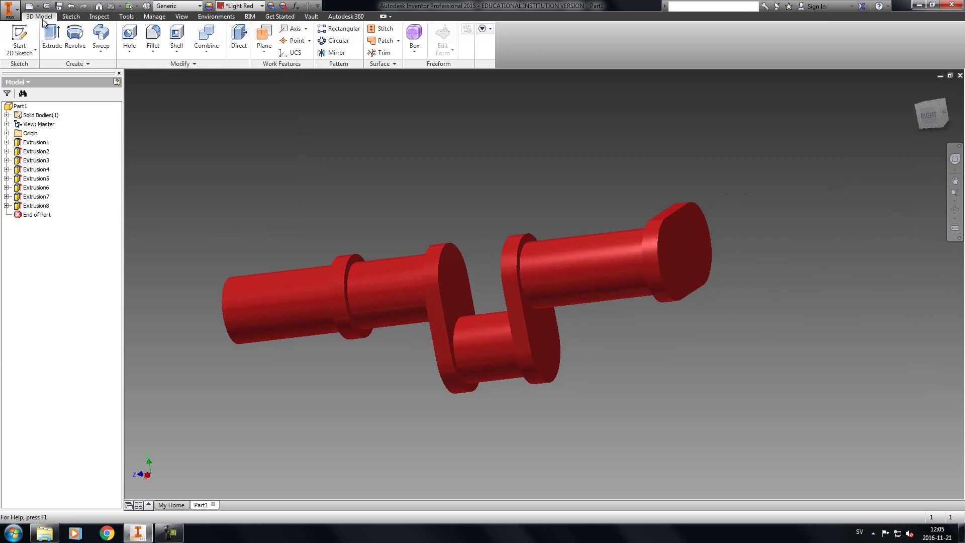
{"action": "left_click", "coordinate": [19, 37]}
{"action": "left_click", "coordinate": [687, 229]}
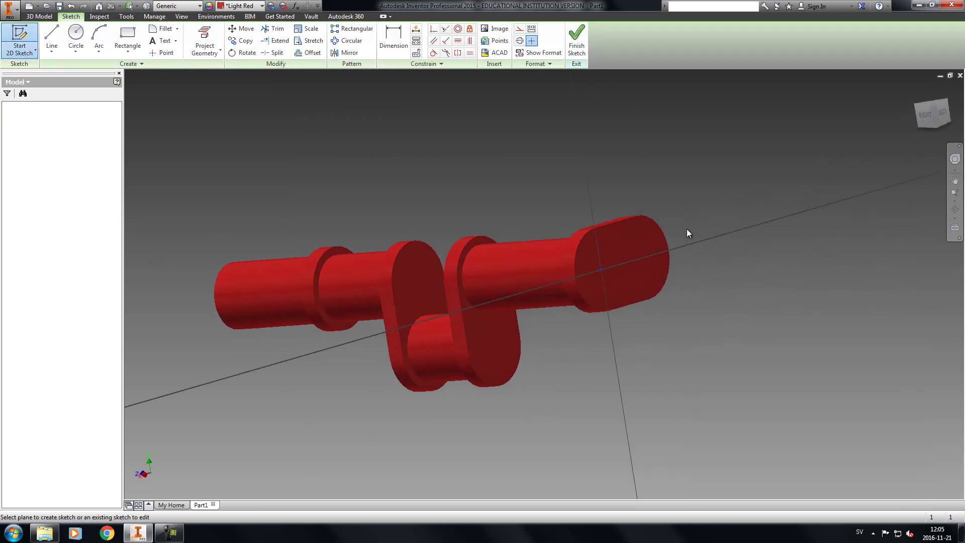
{"action": "left_click", "coordinate": [204, 40]}
{"action": "left_click", "coordinate": [581, 248]}
Draw a 40 mm diameter circle centred on the web's offset rounded end and finish the sketch
{"action": "left_click", "coordinate": [76, 35]}
{"action": "left_click", "coordinate": [612, 284]}
{"action": "type", "text": "40"}
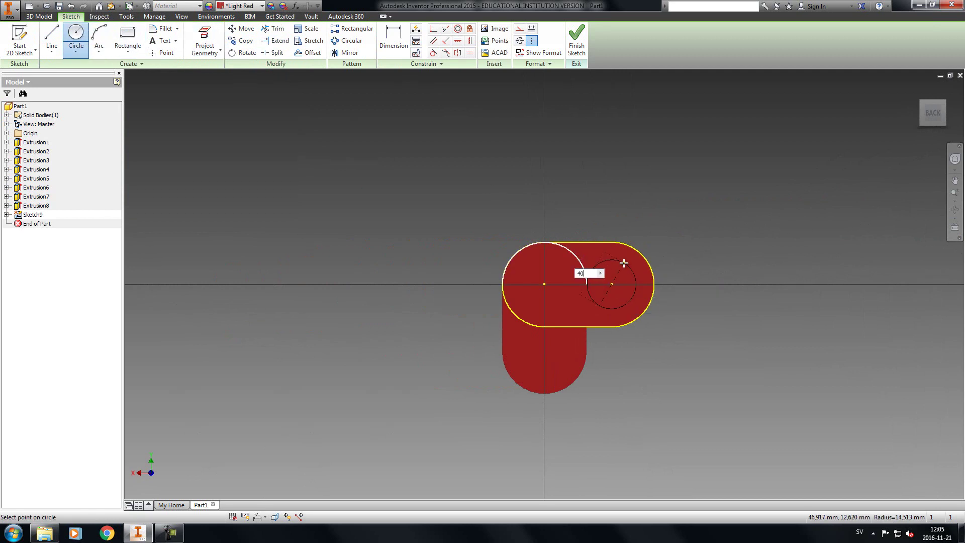
{"action": "key", "text": "Return"}
{"action": "right_click", "coordinate": [624, 263]}
{"action": "left_click", "coordinate": [683, 260]}
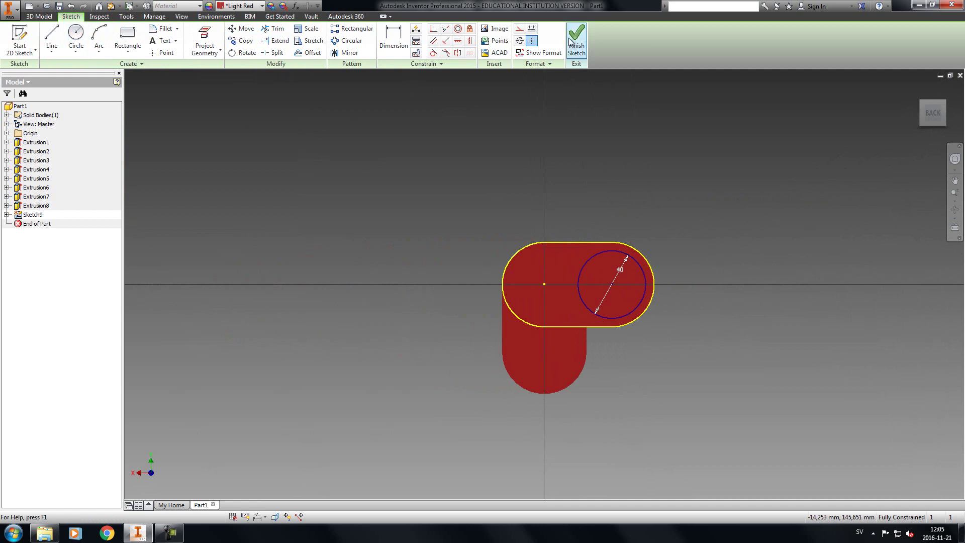
{"action": "left_click", "coordinate": [568, 39]}
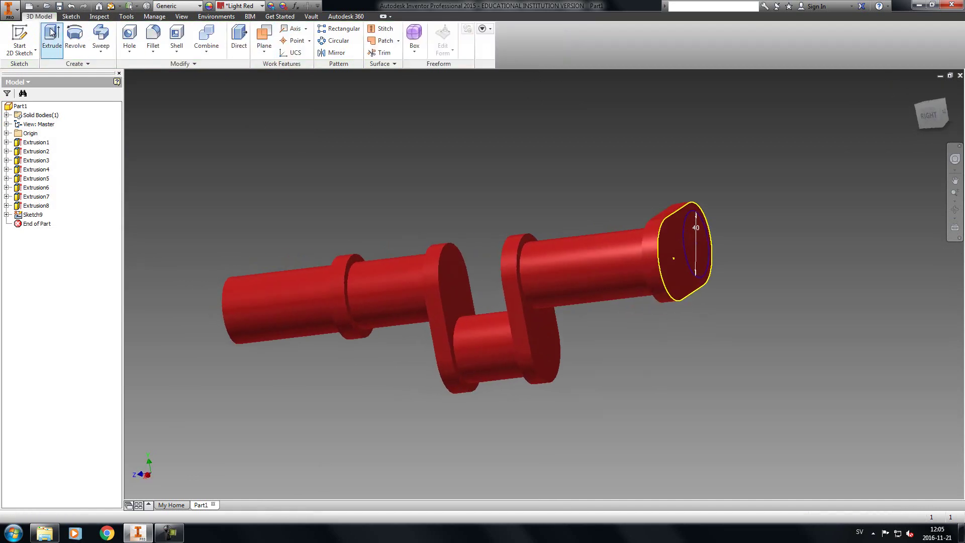
Extrude the 40 mm circle outward from the sideways web by the parameter duShaftLength to form the crank pin
{"action": "left_click", "coordinate": [52, 37]}
{"action": "left_click", "coordinate": [697, 243]}
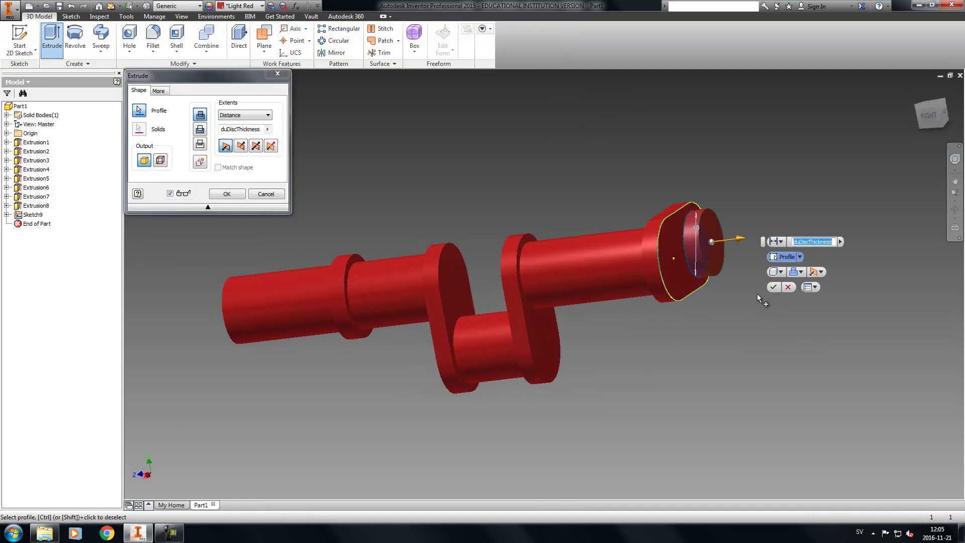
{"action": "key", "text": "BackSpace"}
{"action": "key", "text": "BackSpace"}
{"action": "key", "text": "BackSpace"}
{"action": "key", "text": "BackSpace"}
{"action": "key", "text": "BackSpace"}
{"action": "key", "text": "BackSpace"}
{"action": "key", "text": "BackSpace"}
{"action": "key", "text": "BackSpace"}
{"action": "key", "text": "BackSpace"}
{"action": "key", "text": "BackSpace"}
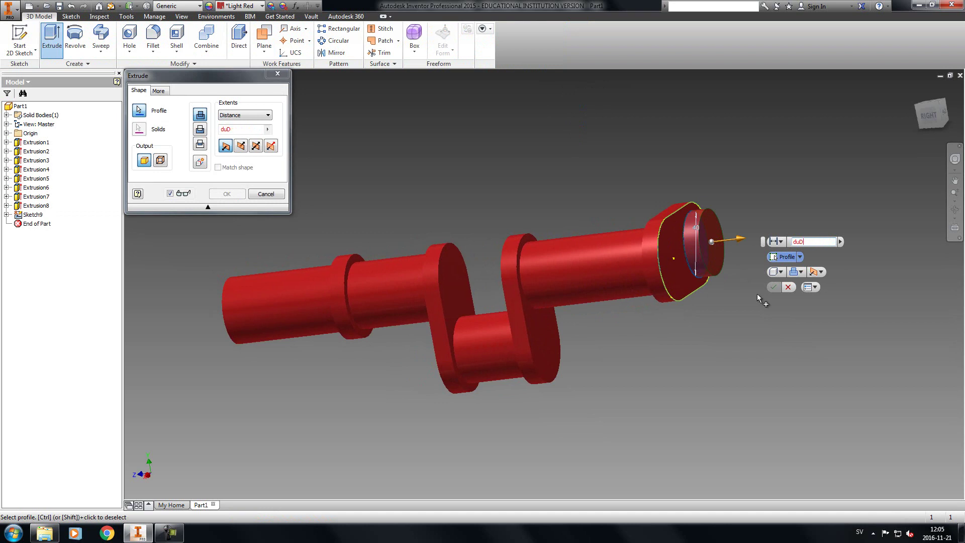
{"action": "type", "text": "ShaftLength"}
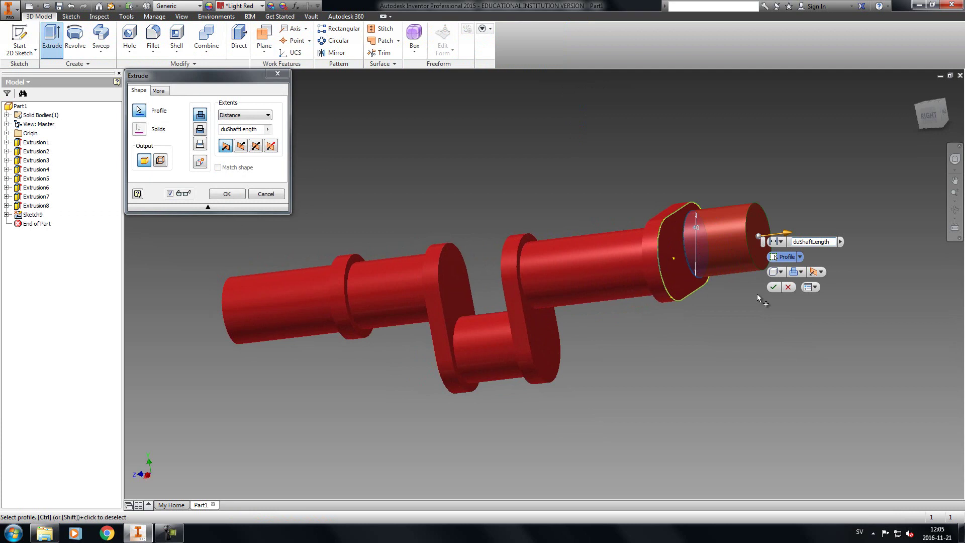
{"action": "key", "text": "Return"}
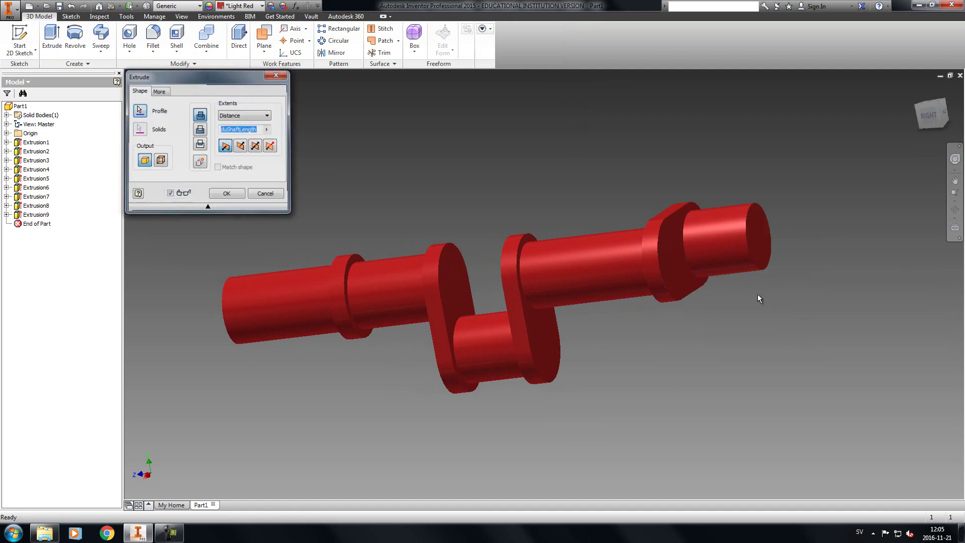
Sketch on the new crank pin's free end face, projecting the sideways web's slot outline, and finish the sketch
{"action": "left_click", "coordinate": [19, 40]}
{"action": "left_click", "coordinate": [754, 237]}
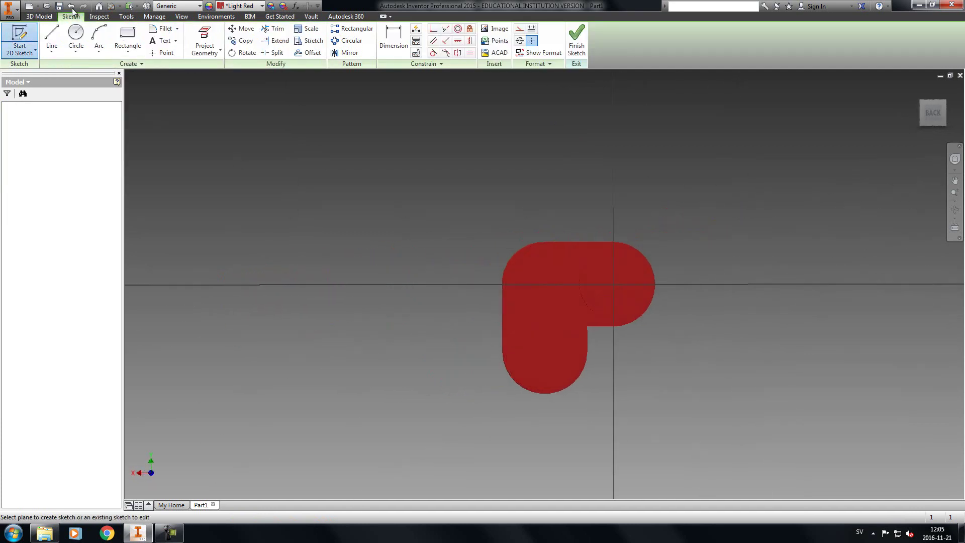
{"action": "key", "text": "p"}
{"action": "left_click", "coordinate": [560, 267]}
{"action": "left_click", "coordinate": [577, 41]}
Extrude the projected slot profile outward from the crank pin's end by the parameter duDiscThickness
{"action": "left_click", "coordinate": [52, 38]}
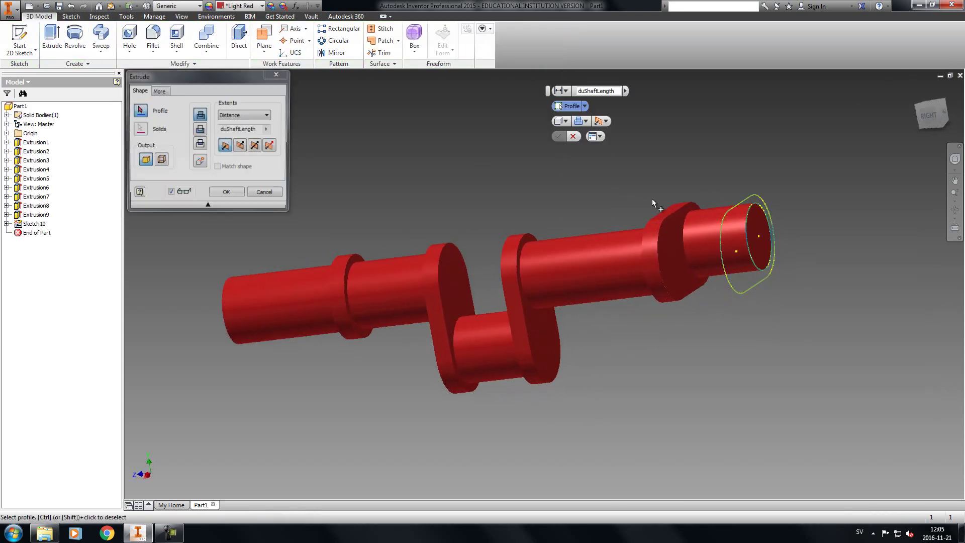
{"action": "left_click", "coordinate": [769, 231]}
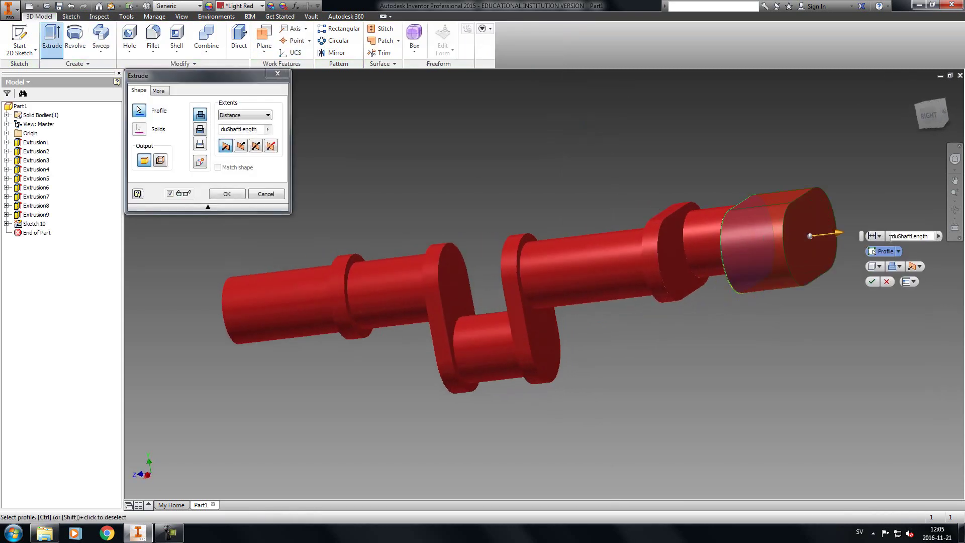
{"action": "left_click_drag", "start_coordinate": [899, 237], "coordinate": [930, 237]}
{"action": "type", "text": "D"}
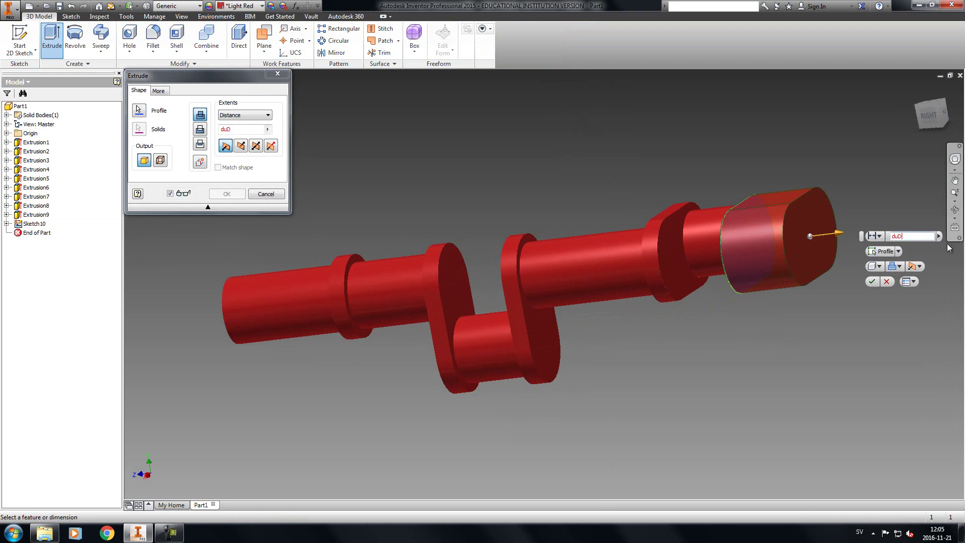
{"action": "type", "text": "iscThickness"}
{"action": "key", "text": "Return"}
Start a 2D sketch on the outer face of the newest web and project its outline
{"action": "middle_click_drag", "start_coordinate": [903, 262], "coordinate": [704, 251]}
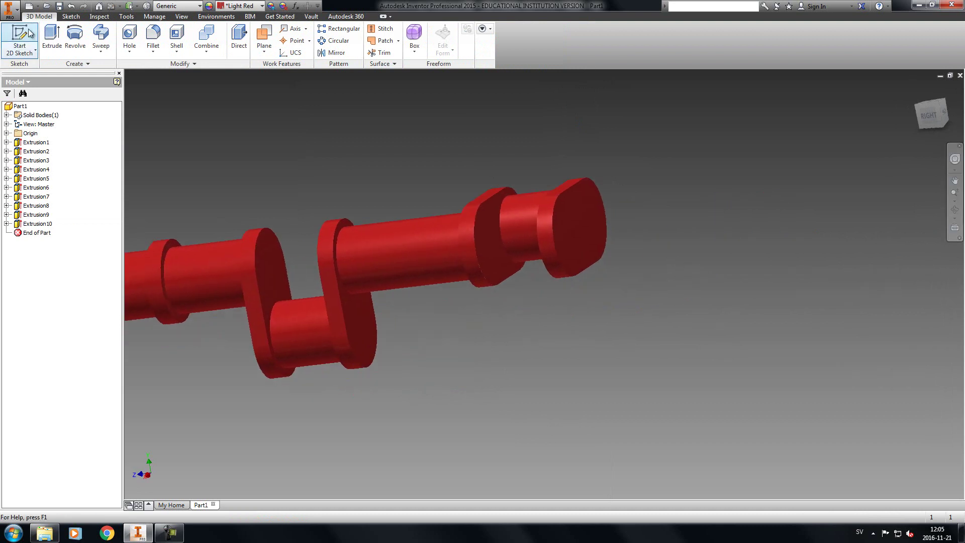
{"action": "left_click", "coordinate": [29, 33]}
{"action": "left_click", "coordinate": [559, 199]}
{"action": "left_click", "coordinate": [204, 33]}
{"action": "left_click", "coordinate": [610, 297]}
Draw a 40 mm diameter circle centred on the main shaft axis on the newest web's outer face, and finish the sketch
{"action": "left_click", "coordinate": [95, 34]}
{"action": "left_click", "coordinate": [76, 34]}
{"action": "left_click", "coordinate": [544, 284]}
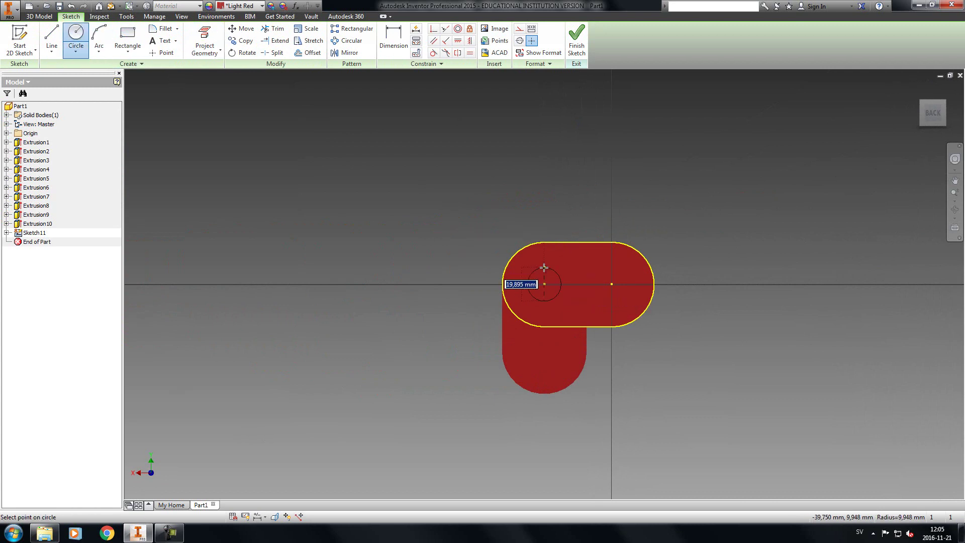
{"action": "type", "text": "40"}
{"action": "key", "text": "Return"}
{"action": "key", "text": "Escape"}
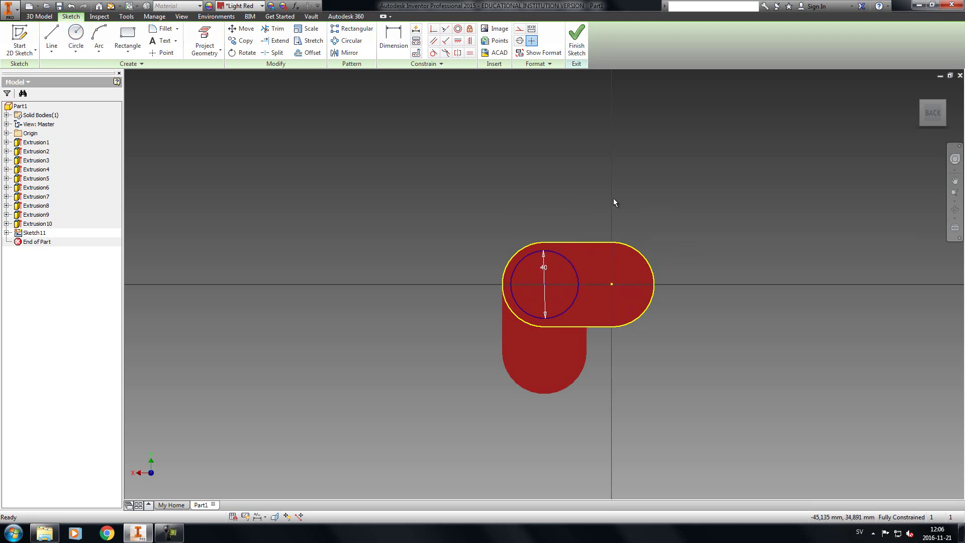
{"action": "left_click", "coordinate": [583, 42]}
Extrude the 40 mm circle outward from the web by the parameter duGapLength to form the following shaft section
{"action": "key", "text": "e"}
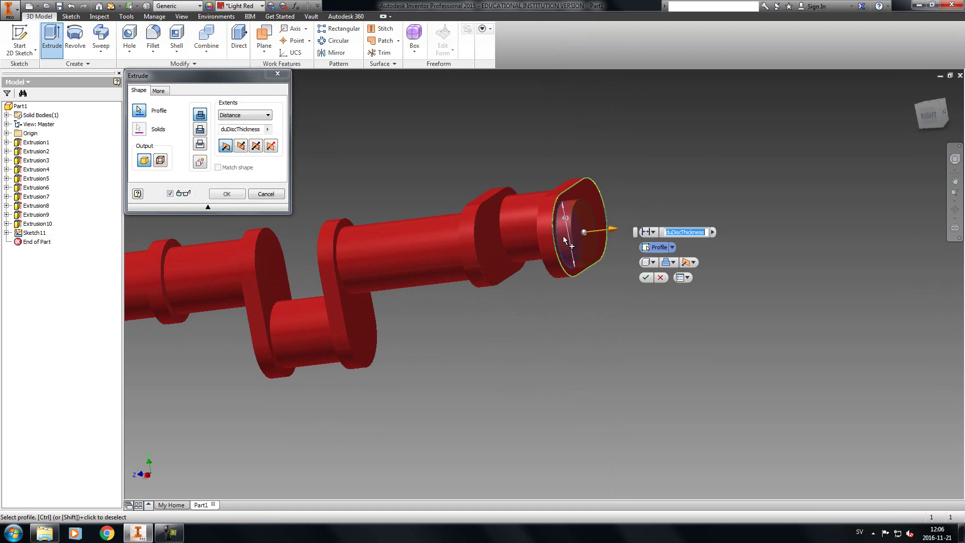
{"action": "type", "text": "du"}
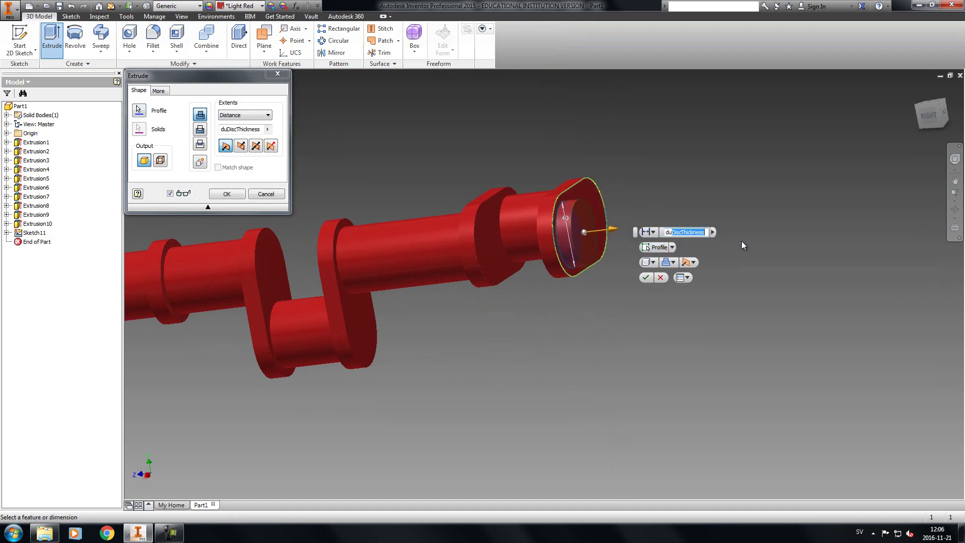
{"action": "type", "text": "GapLength"}
{"action": "key", "text": "Return"}
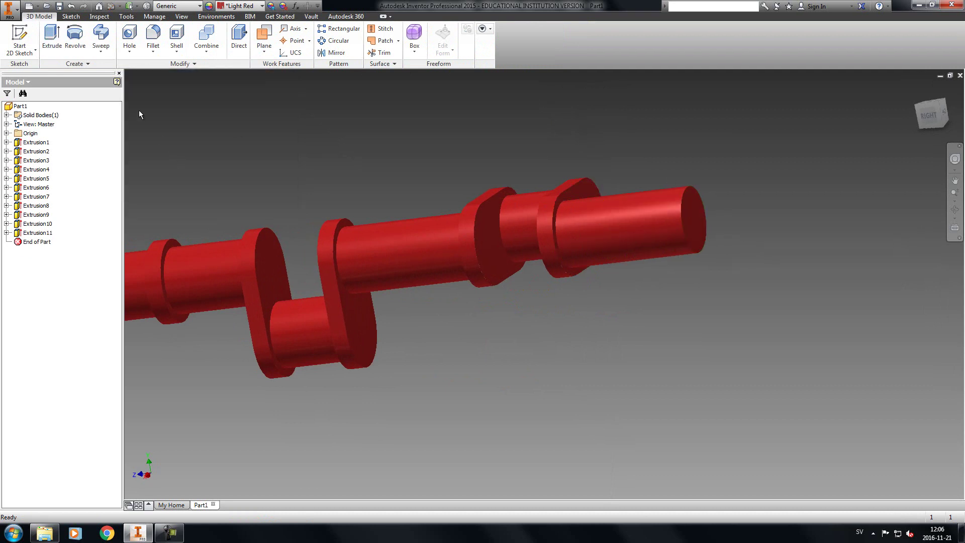
Start a 2D sketch on the new shaft section's free end face and project its circular edge
{"action": "left_click", "coordinate": [19, 39]}
{"action": "left_click", "coordinate": [692, 211]}
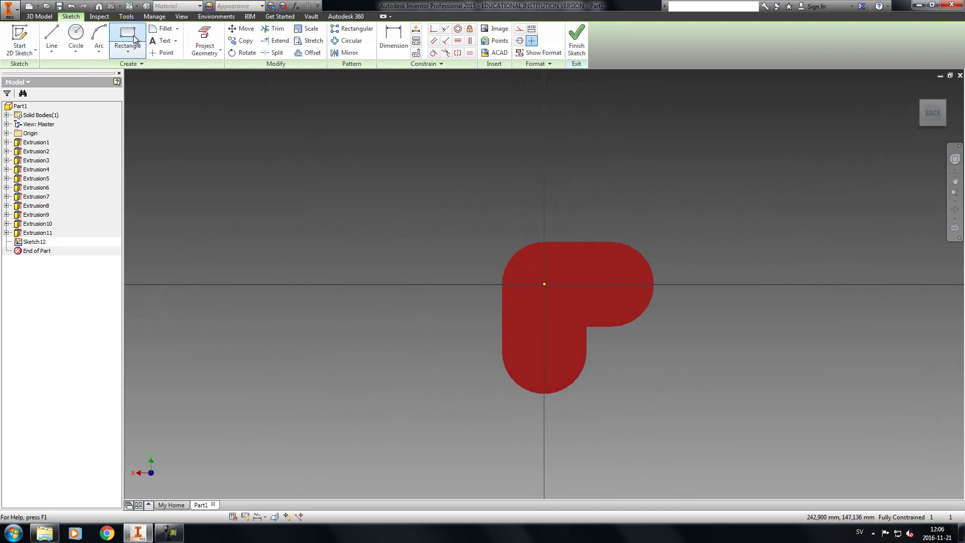
{"action": "left_click", "coordinate": [200, 39]}
{"action": "left_click", "coordinate": [565, 264]}
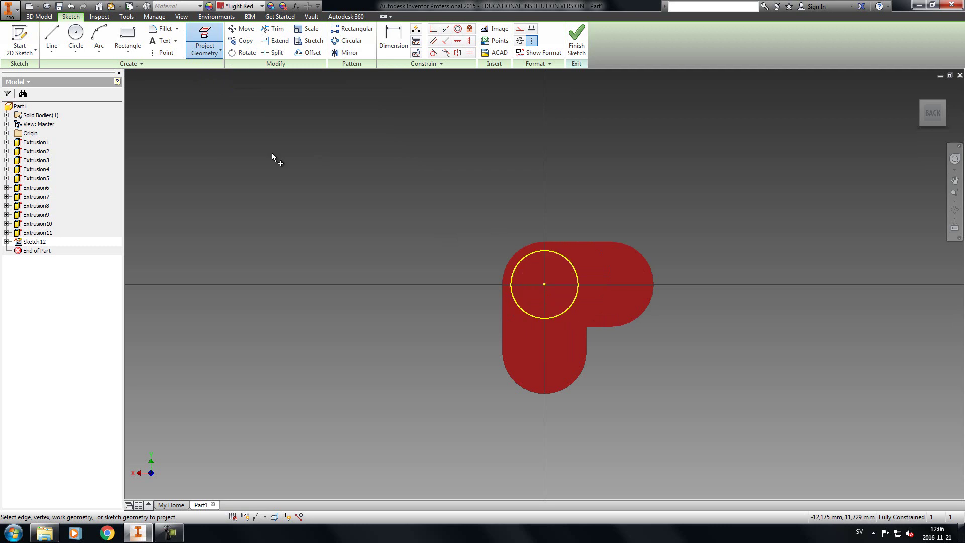
Draw a 39.75 mm horizontal line from the shaft centre, pointing away from the previous web's sideways offset
{"action": "left_click", "coordinate": [52, 40]}
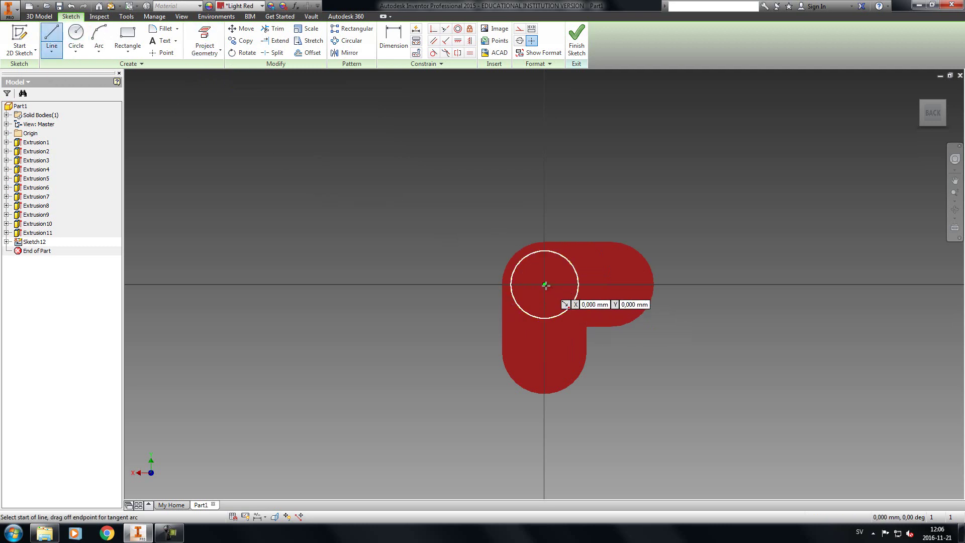
{"action": "left_click_drag", "start_coordinate": [544, 284], "coordinate": [474, 283]}
{"action": "type", "text": "39,75"}
{"action": "key", "text": "Tab"}
{"action": "key", "text": "Return"}
{"action": "left_click", "coordinate": [528, 247]}
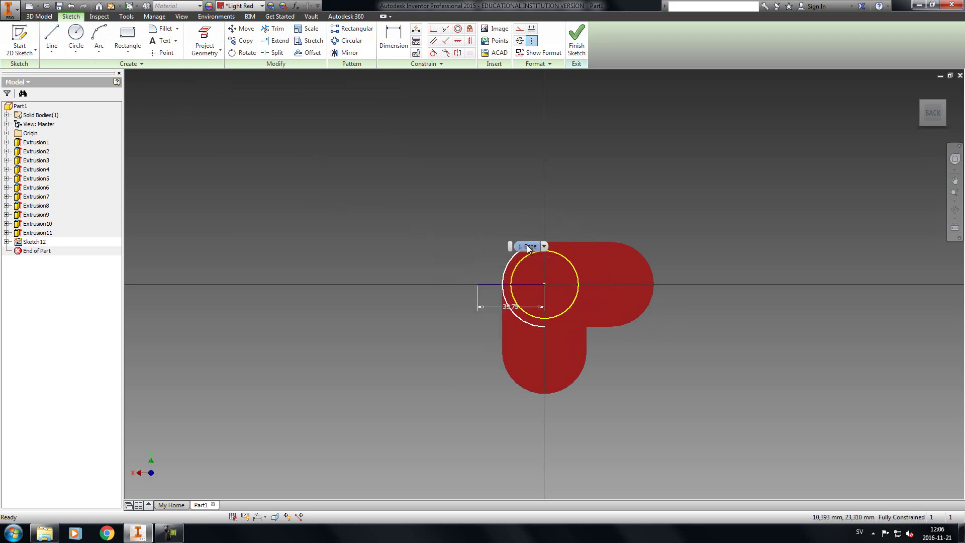
Draw two 50 mm diameter circles, one centred on each end of the 39.75 mm line
{"action": "left_click", "coordinate": [76, 35]}
{"action": "scroll", "coordinate": [498, 294], "scroll_direction": "up", "scroll_amount": 4}
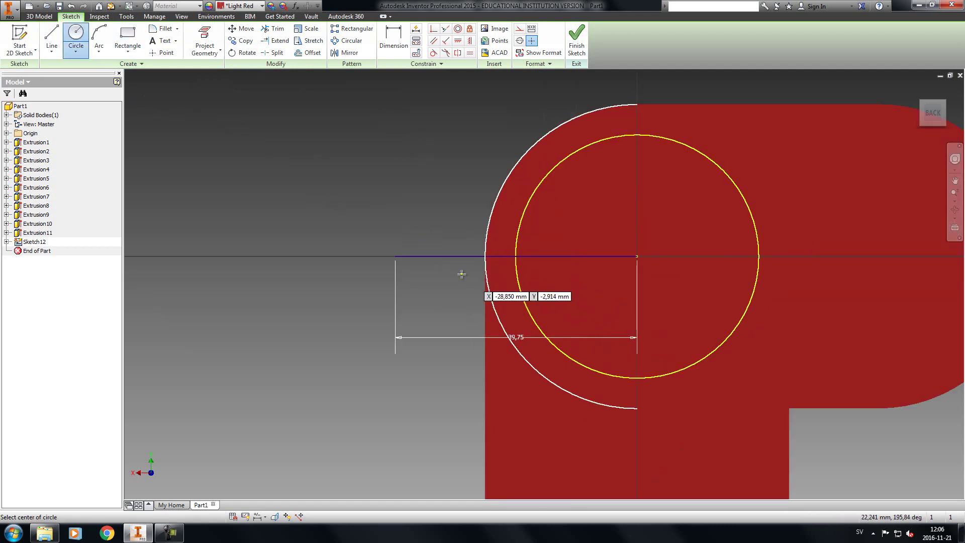
{"action": "left_click", "coordinate": [395, 255]}
{"action": "type", "text": "50m"}
{"action": "key", "text": "Return"}
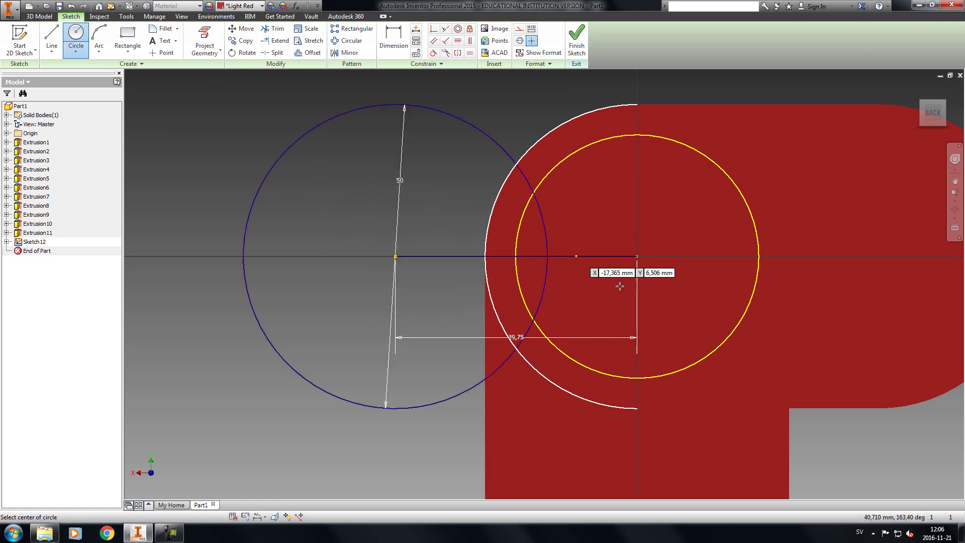
{"action": "left_click", "coordinate": [637, 256]}
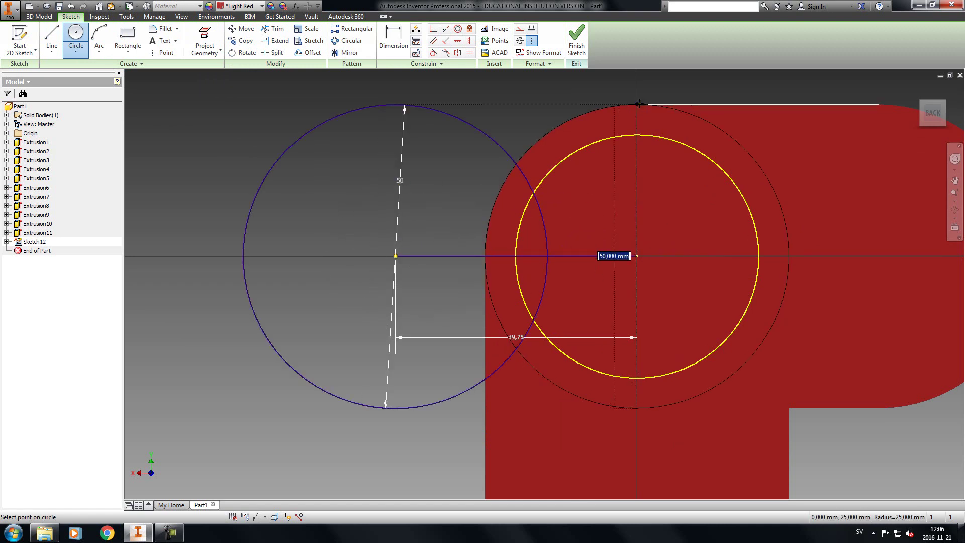
{"action": "type", "text": "50"}
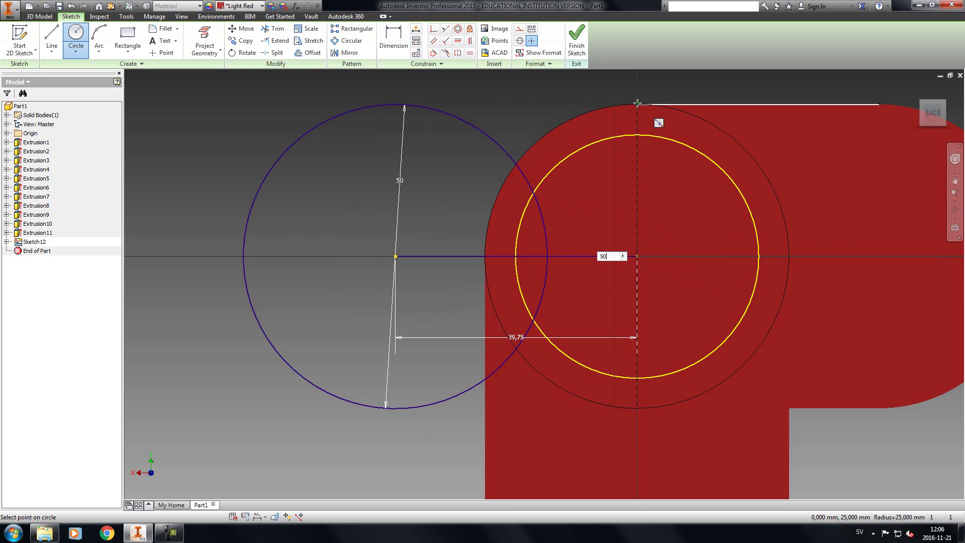
{"action": "type", "text": "mm"}
{"action": "key", "text": "Return"}
{"action": "right_click", "coordinate": [638, 102]}
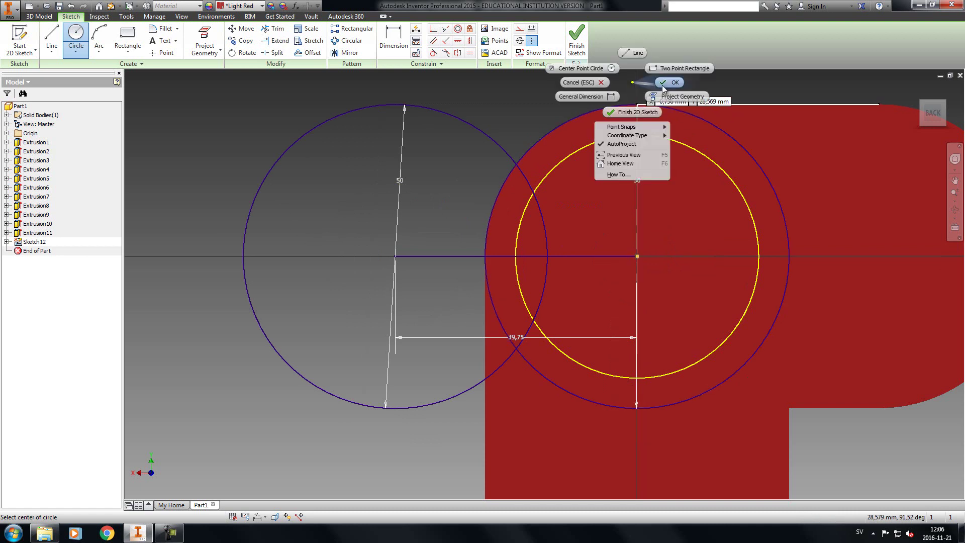
{"action": "key", "text": "Escape"}
Connect the two 50 mm circles with horizontal lines between their uppermost points and between their lowermost points
{"action": "left_click", "coordinate": [52, 35]}
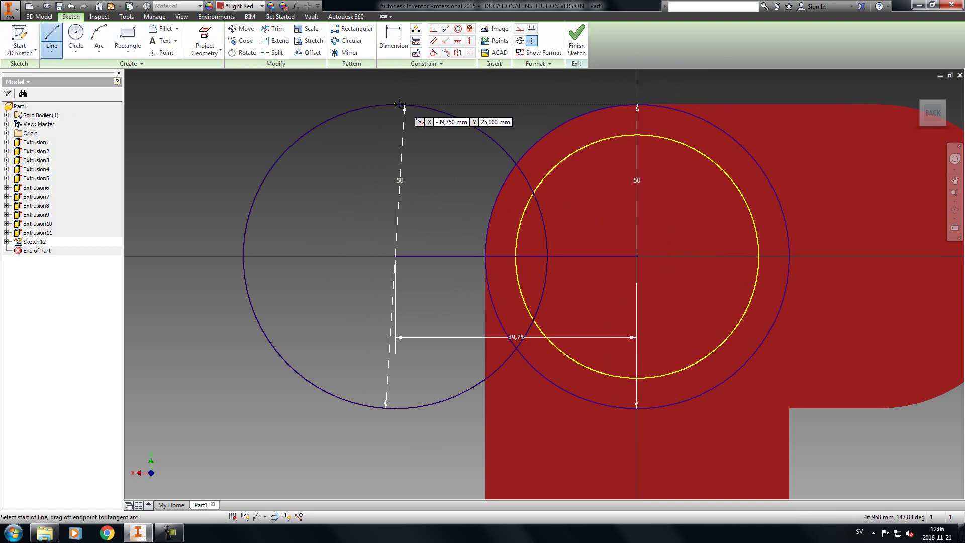
{"action": "left_click", "coordinate": [398, 104]}
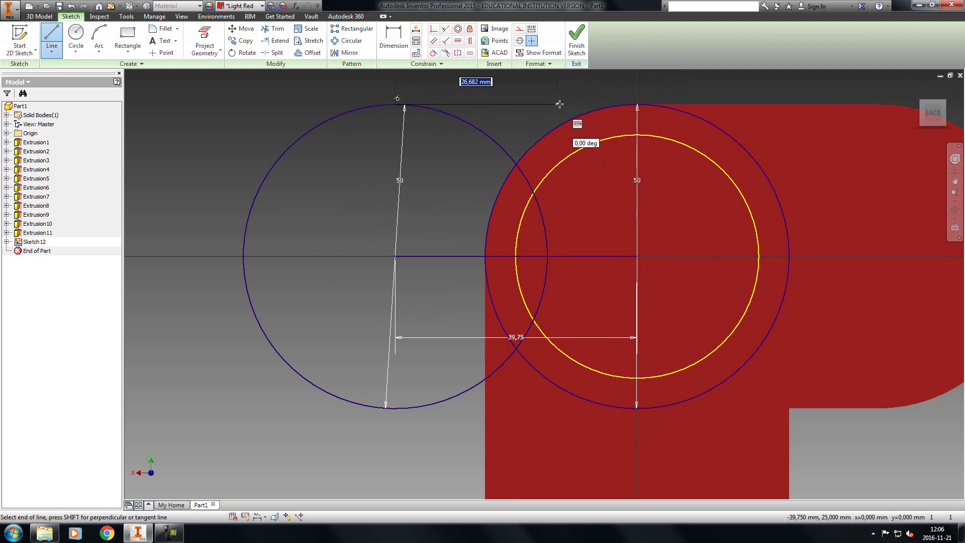
{"action": "left_click", "coordinate": [637, 104]}
{"action": "right_click", "coordinate": [656, 305]}
{"action": "left_click", "coordinate": [685, 305]}
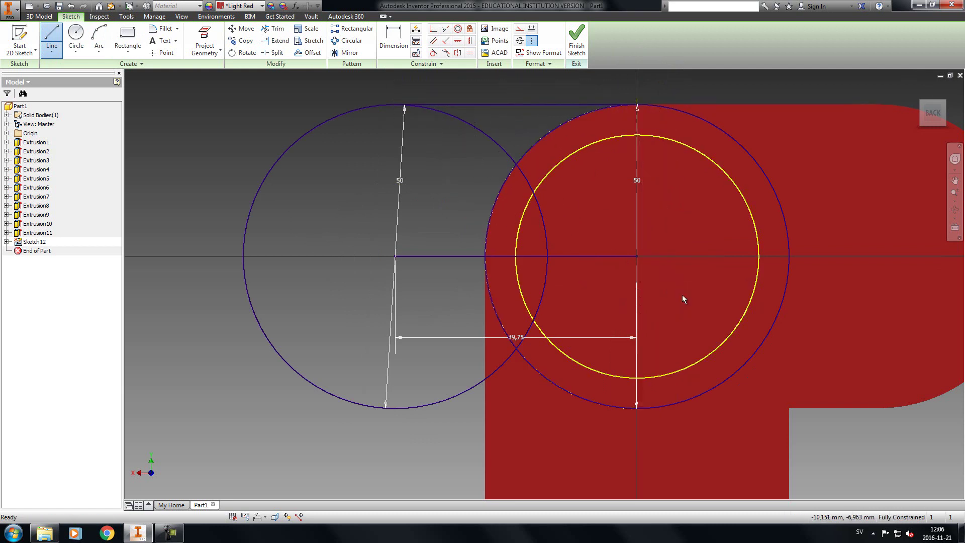
{"action": "left_click", "coordinate": [52, 36]}
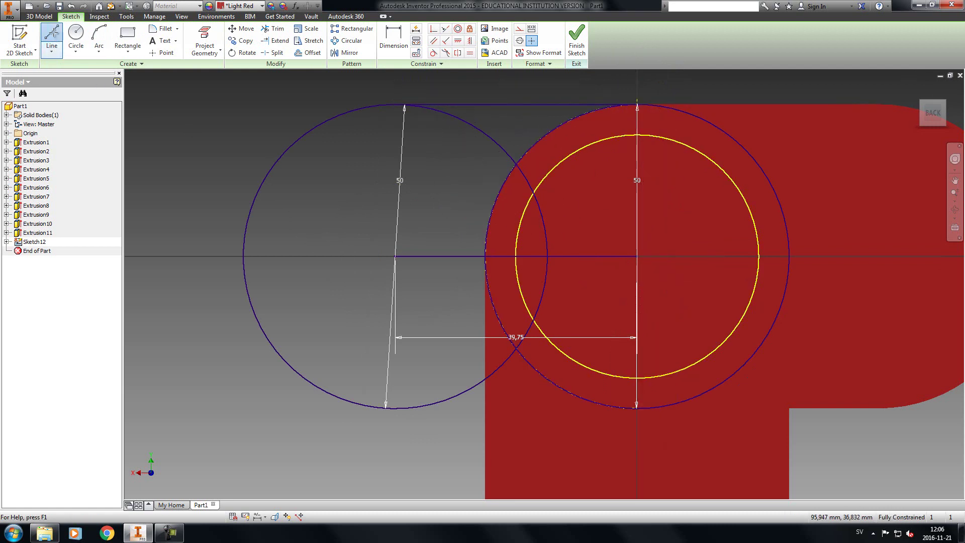
{"action": "left_click", "coordinate": [637, 409]}
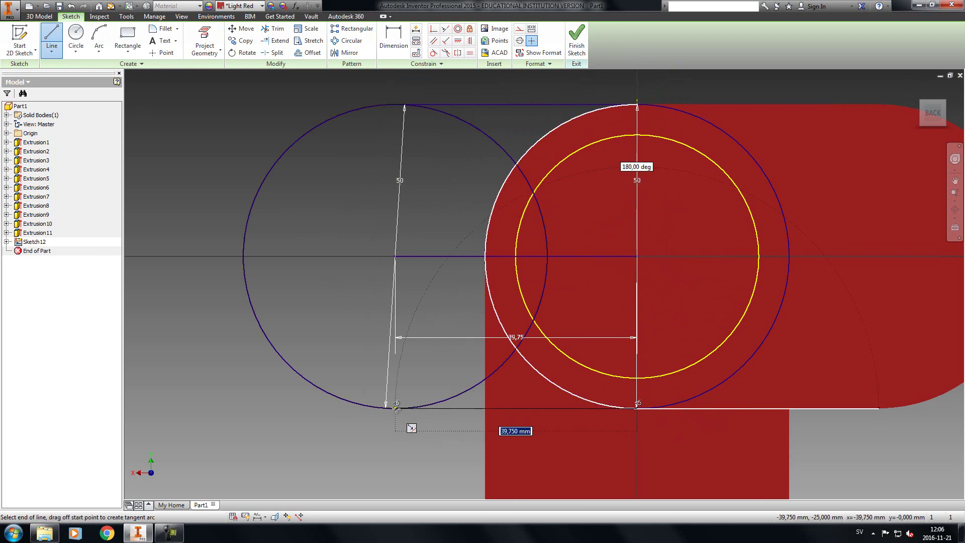
{"action": "left_click", "coordinate": [396, 407]}
{"action": "right_click", "coordinate": [442, 372]}
{"action": "left_click", "coordinate": [495, 370]}
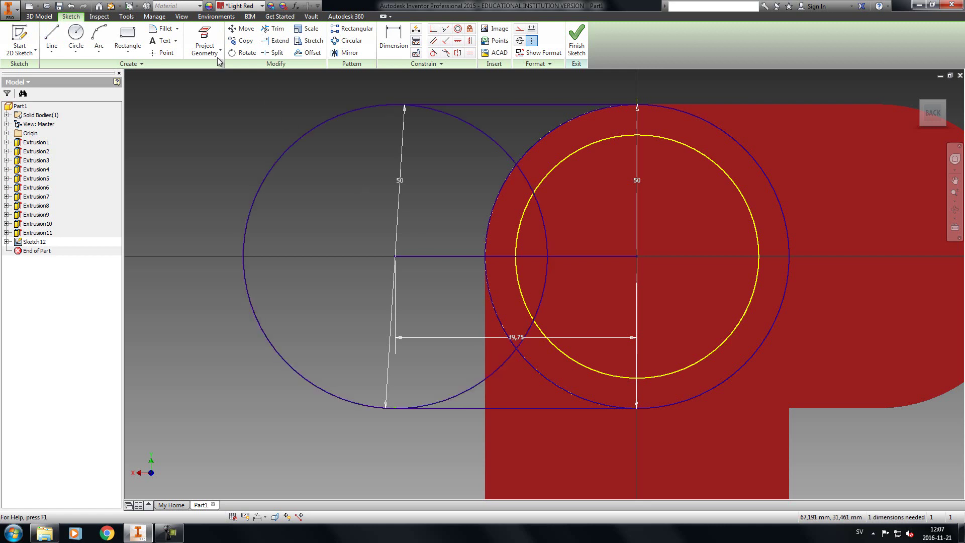
Trim the lower inner arc of the offset circle and try to trim the circle around the shaft
{"action": "key", "text": "x"}
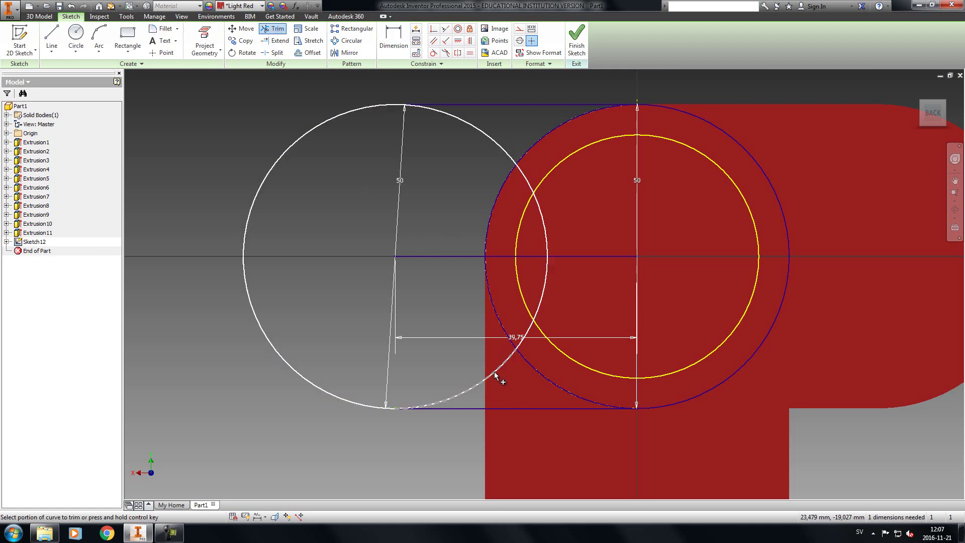
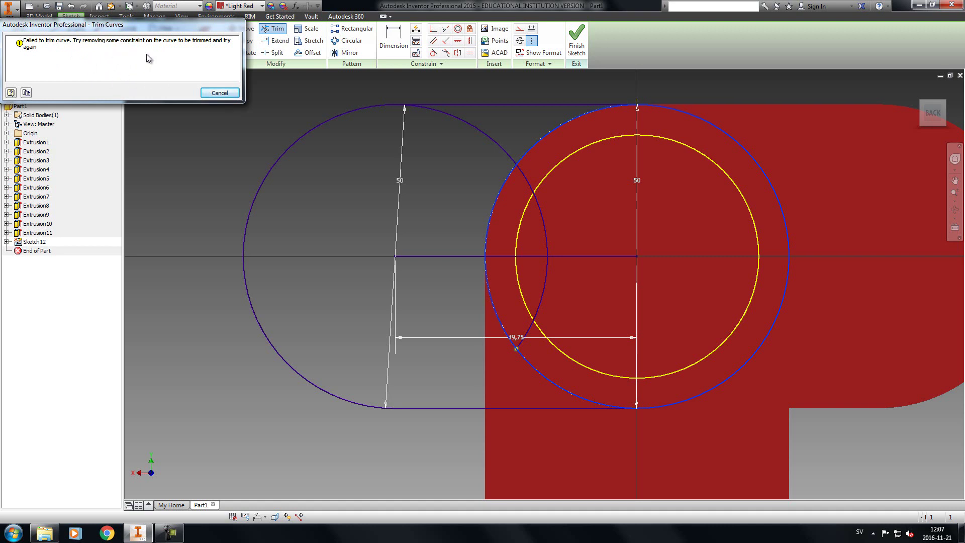
{"action": "left_click", "coordinate": [219, 92]}
{"action": "right_click", "coordinate": [469, 191]}
{"action": "key", "text": "Escape"}
{"action": "key", "text": "Escape"}
Delete both 50 mm diameter dimensions and the 39.75 mm length dimension from the web sketch
{"action": "left_click_drag", "start_coordinate": [452, 156], "coordinate": [364, 237]}
{"action": "key", "text": "Delete"}
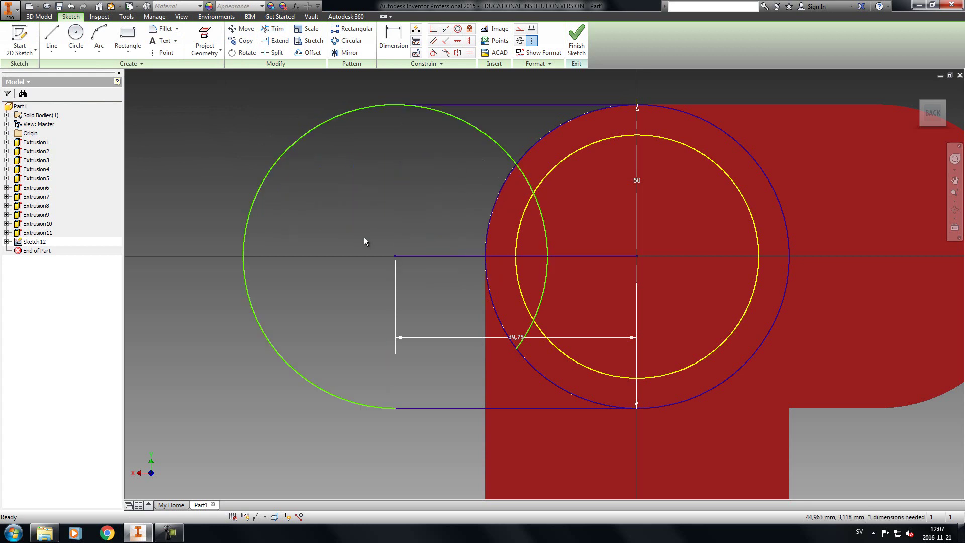
{"action": "left_click", "coordinate": [522, 337]}
{"action": "key", "text": "Delete"}
{"action": "left_click", "coordinate": [637, 182]}
{"action": "key", "text": "Delete"}
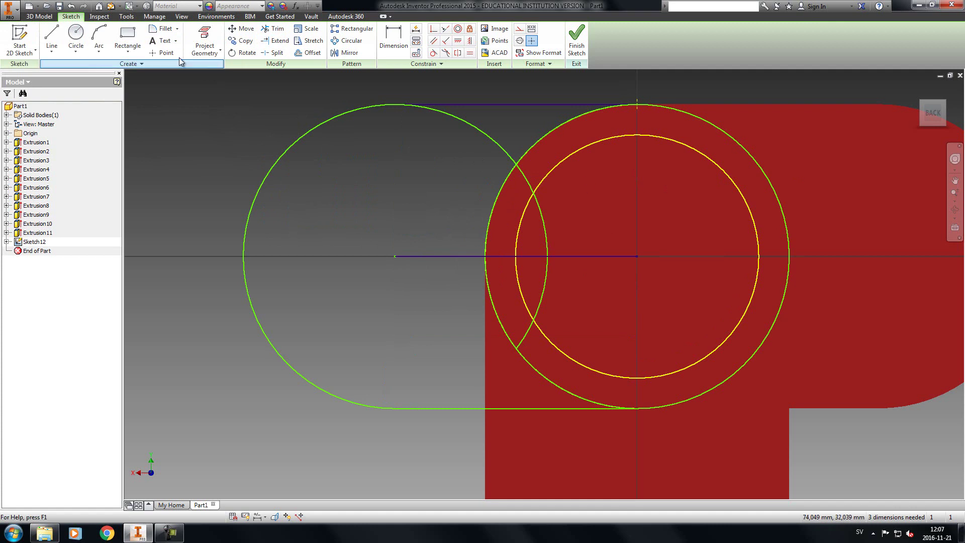
Trim away the circles' inner arcs and the centre line to leave a slot-shaped web outline, and finish the sketch
{"action": "left_click", "coordinate": [267, 30]}
{"action": "left_click", "coordinate": [568, 389]}
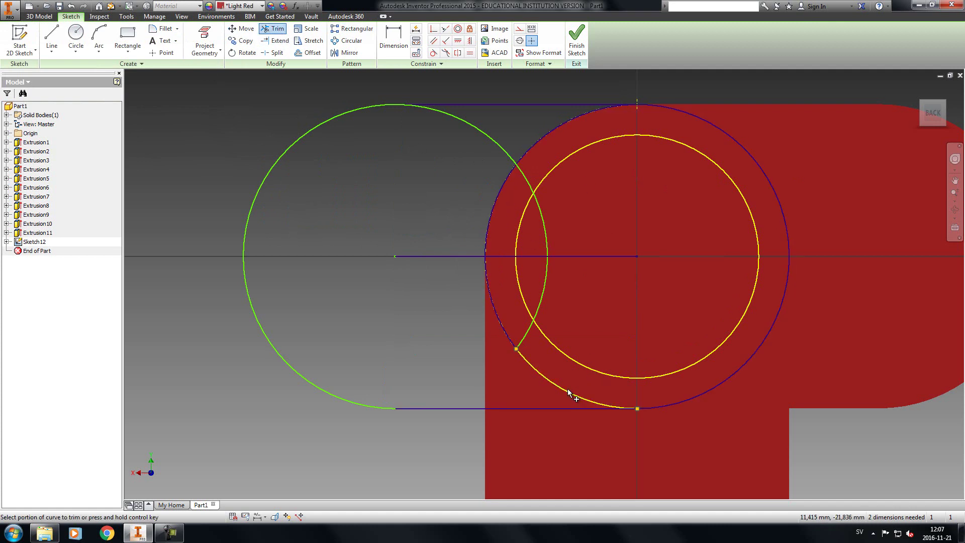
{"action": "left_click", "coordinate": [496, 321]}
{"action": "left_click", "coordinate": [504, 254]}
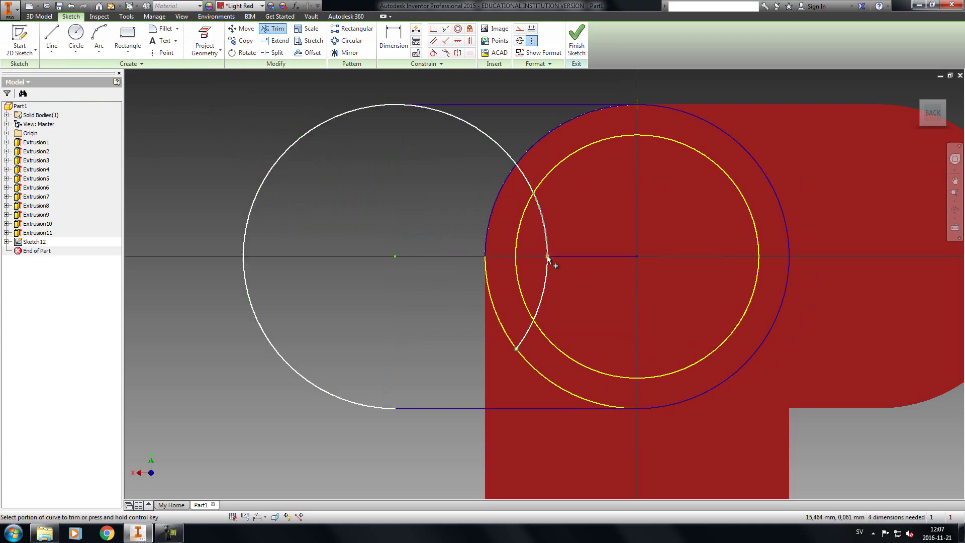
{"action": "left_click", "coordinate": [545, 275]}
{"action": "left_click", "coordinate": [528, 325]}
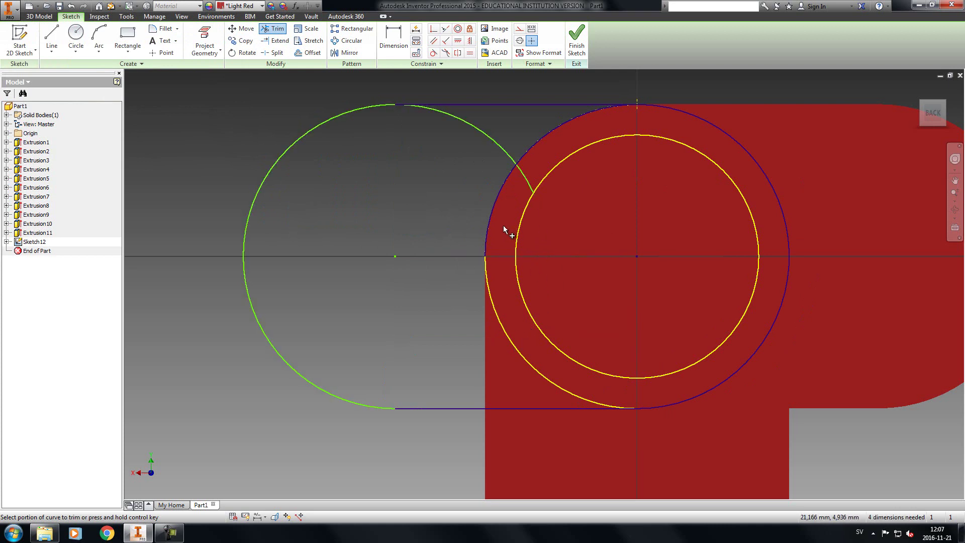
{"action": "left_click", "coordinate": [489, 225]}
{"action": "left_click", "coordinate": [530, 174]}
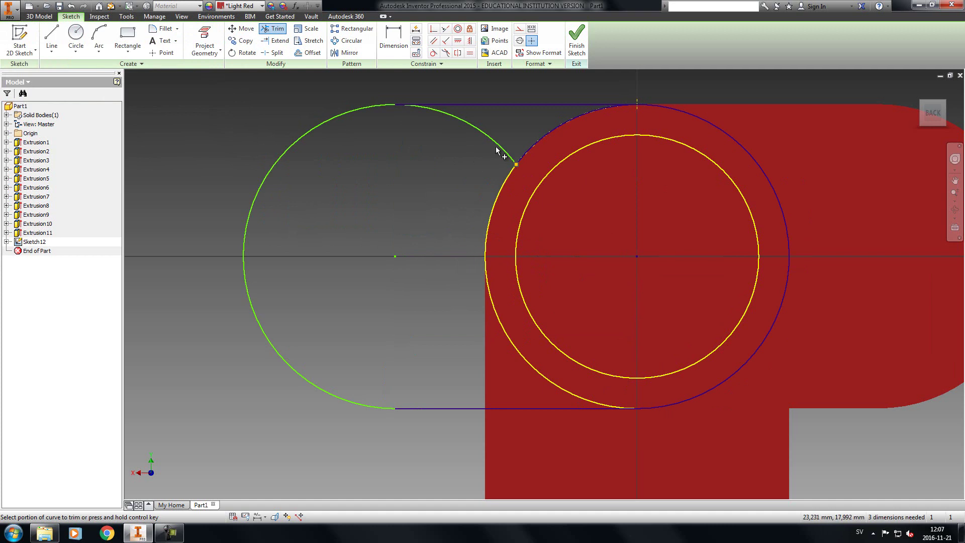
{"action": "left_click", "coordinate": [539, 140]}
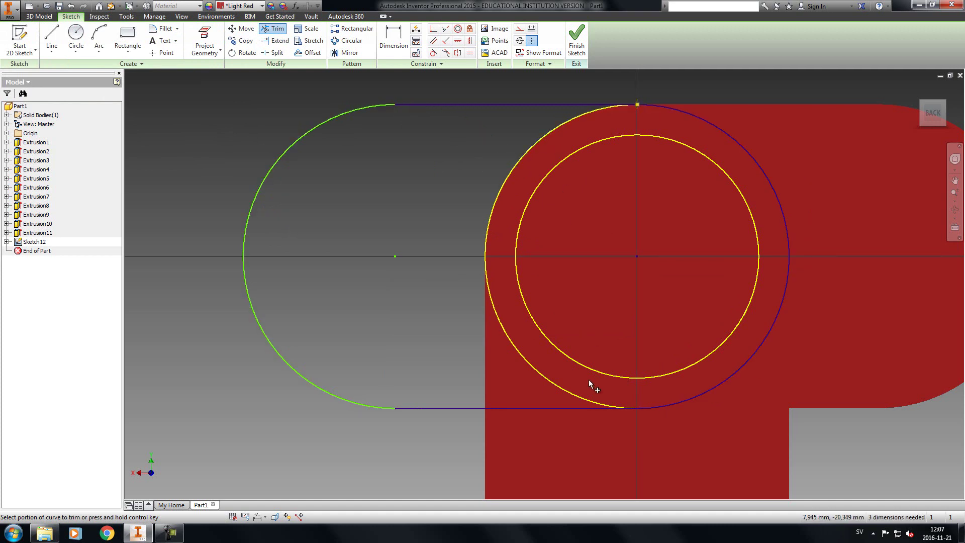
{"action": "right_click", "coordinate": [449, 253]}
{"action": "left_click", "coordinate": [510, 224]}
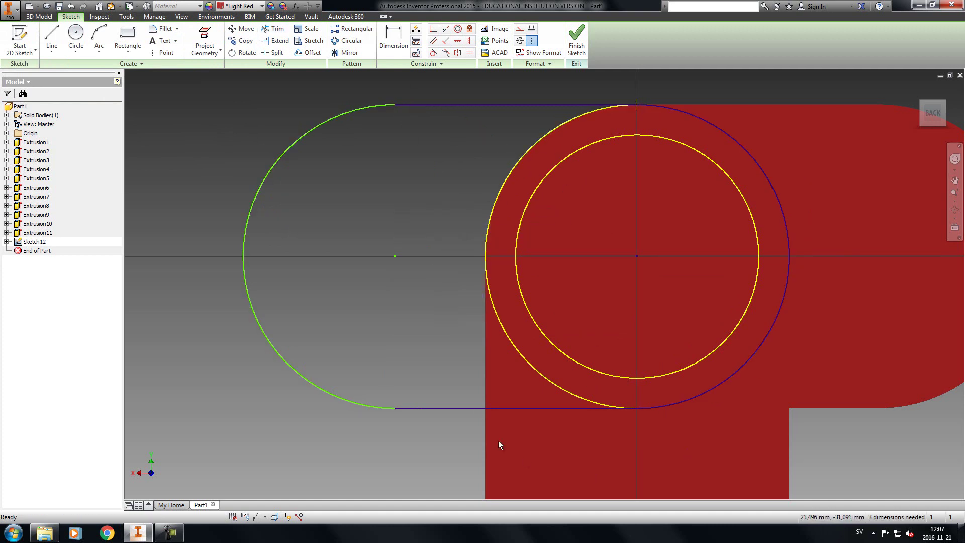
{"action": "left_click", "coordinate": [577, 38]}
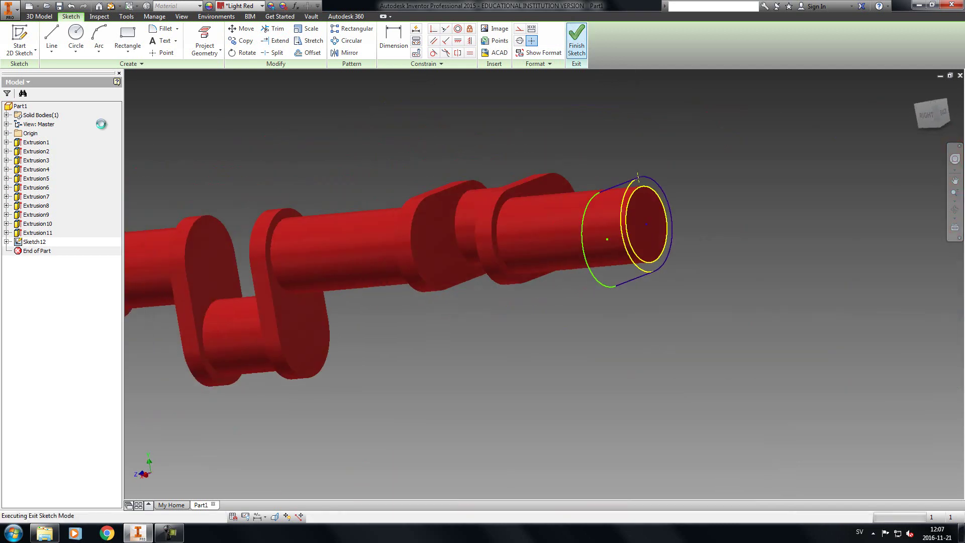
Extrude the full slot profile, including the area inside the shaft circle, outward by the parameter duDiscThickness
{"action": "left_click", "coordinate": [52, 37]}
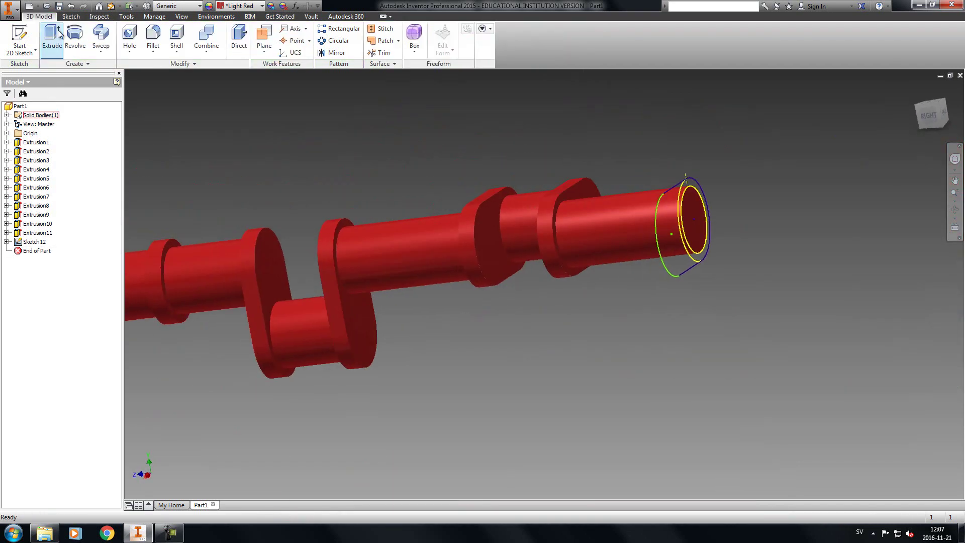
{"action": "left_click", "coordinate": [702, 209]}
{"action": "left_click", "coordinate": [689, 183]}
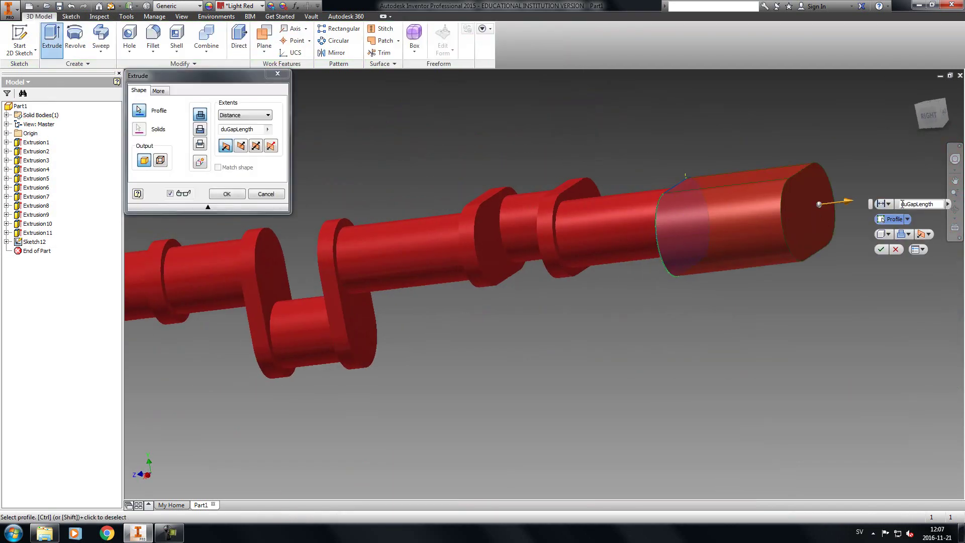
{"action": "left_click_drag", "start_coordinate": [912, 207], "coordinate": [964, 208]}
{"action": "type", "text": "Disc"}
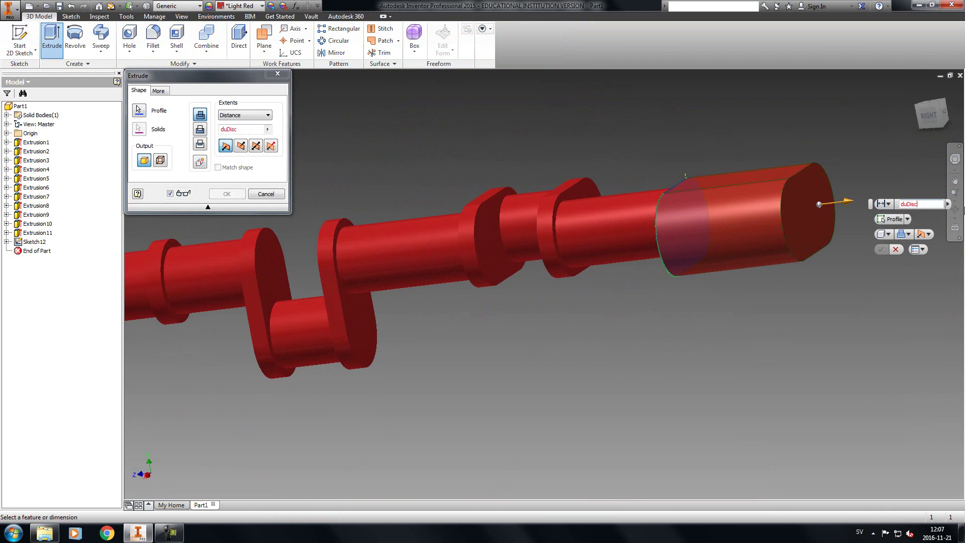
{"action": "type", "text": "Thickness"}
{"action": "key", "text": "Return"}
Start a sketch on the outer face of the end web, project its slot-shaped outline, and finish the sketch
{"action": "key", "text": "s"}
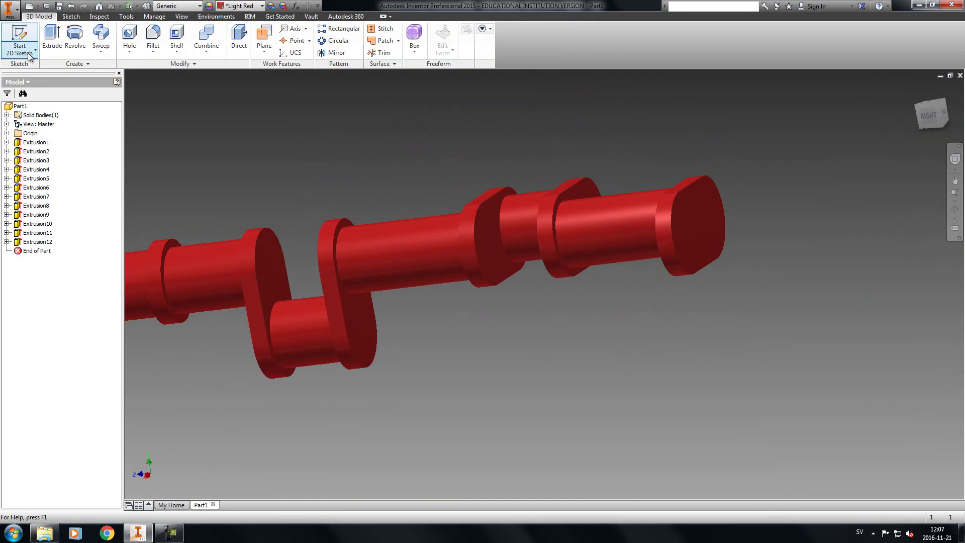
{"action": "left_click", "coordinate": [705, 225]}
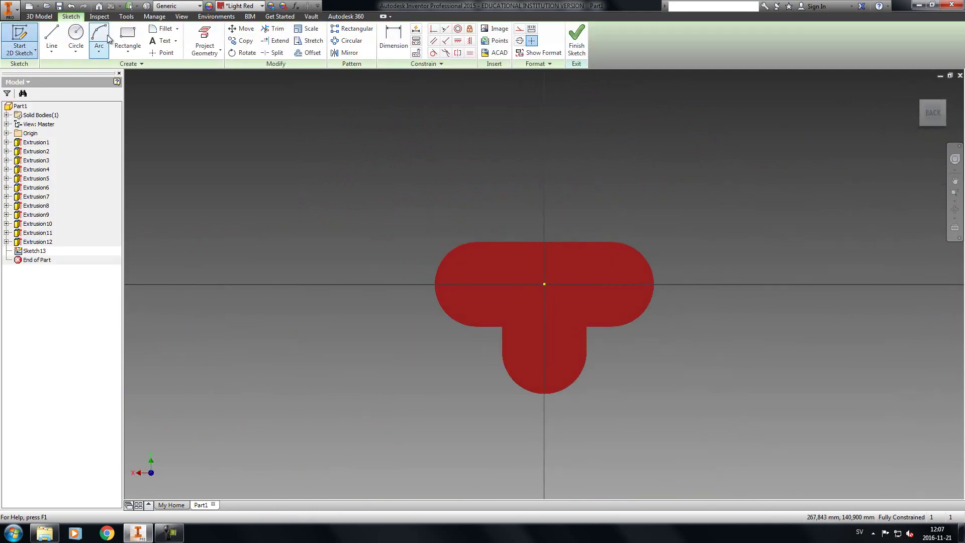
{"action": "left_click", "coordinate": [219, 35]}
{"action": "left_click", "coordinate": [496, 261]}
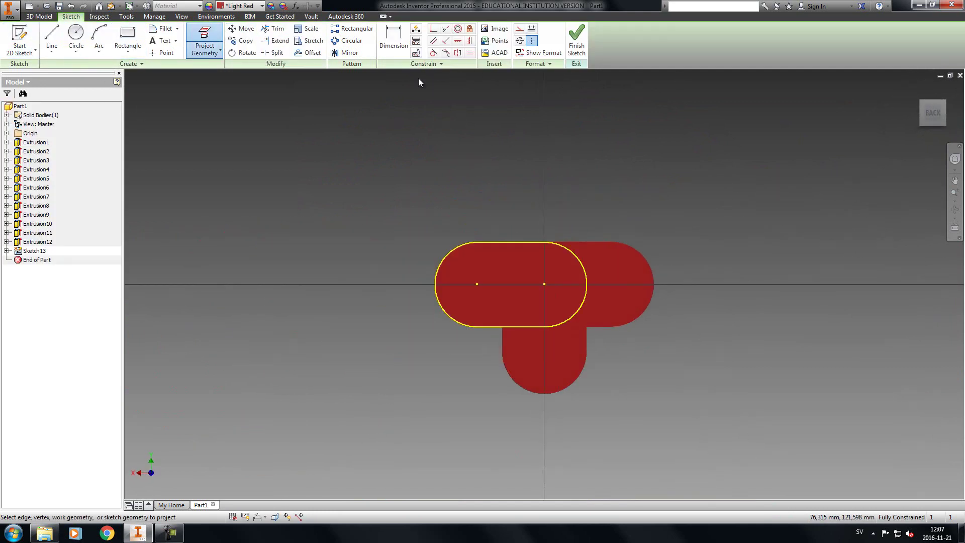
{"action": "left_click", "coordinate": [576, 40]}
{"action": "key", "text": "e"}
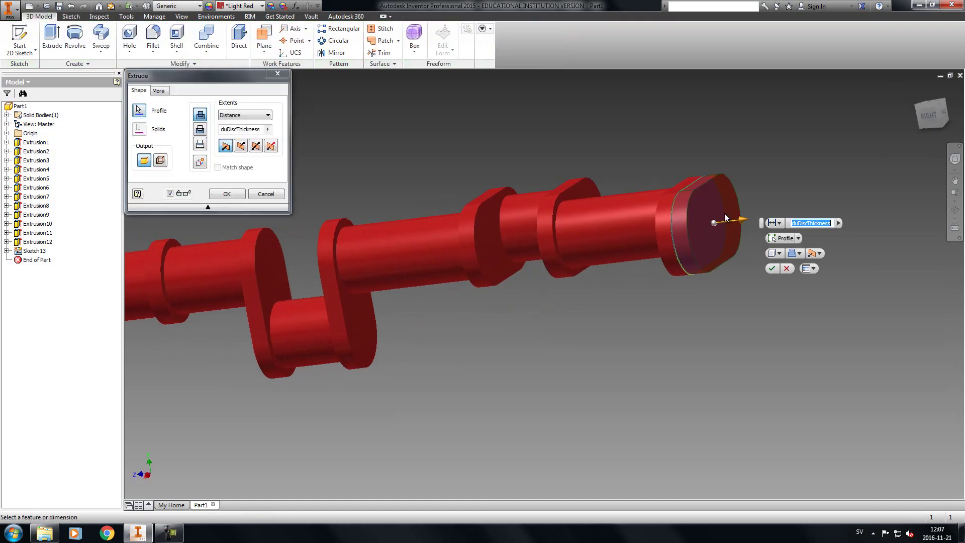
{"action": "left_click", "coordinate": [785, 268]}
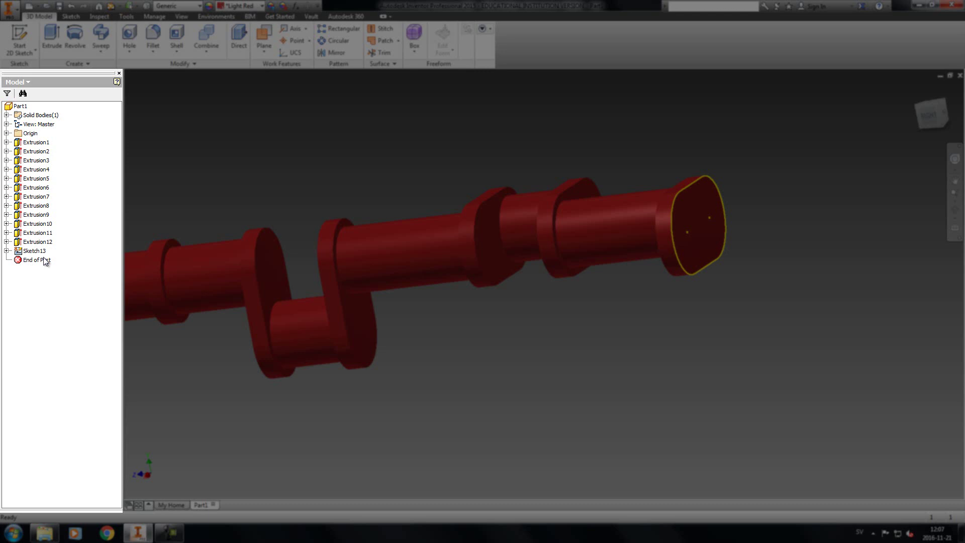
{"action": "key", "text": "s"}
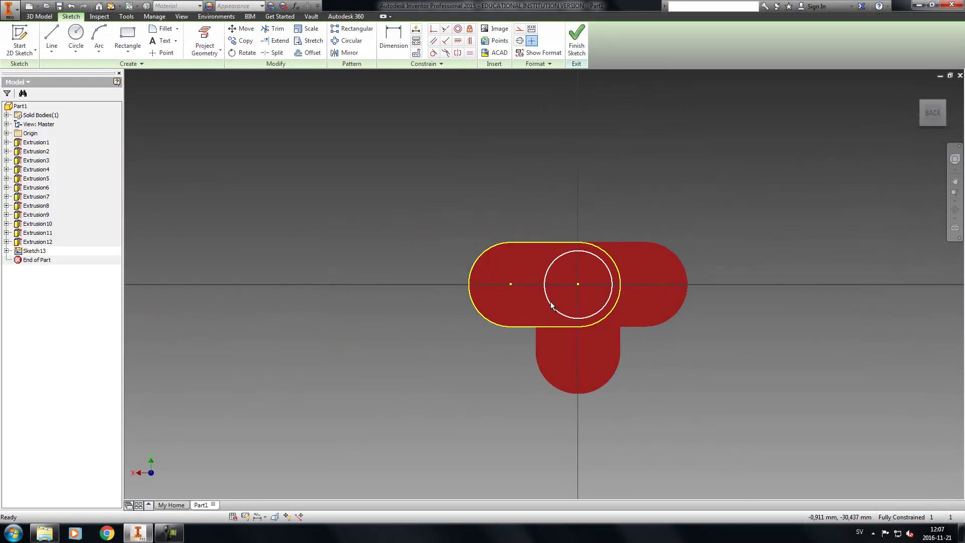
{"action": "left_click", "coordinate": [576, 40]}
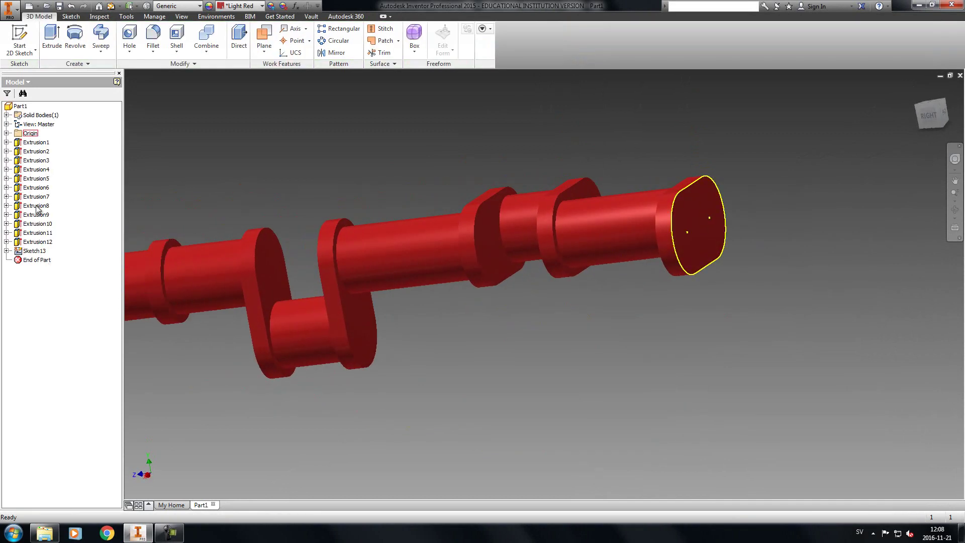
Reopen the web face sketch, add a 40 mm diameter circle at the centre of the offset arc, and finish the sketch
{"action": "double_click", "coordinate": [34, 251]}
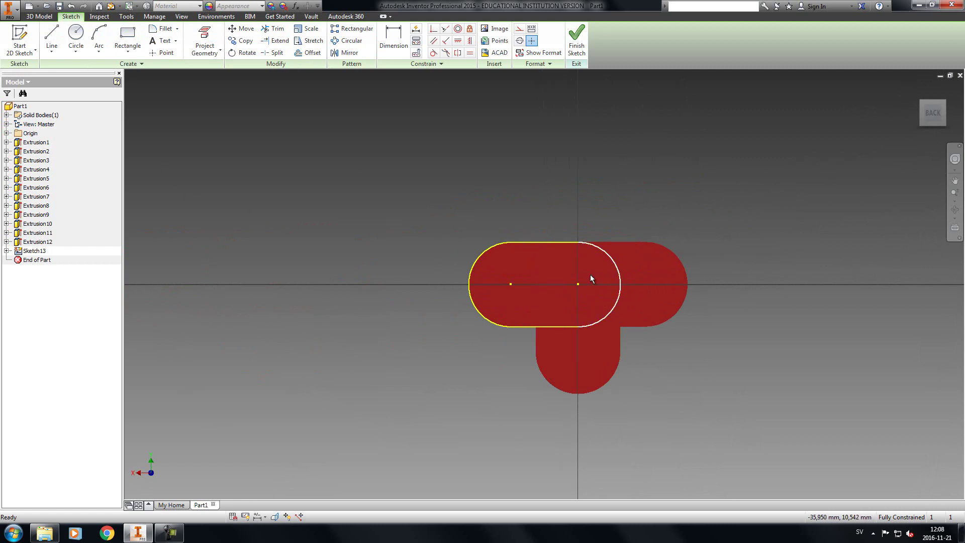
{"action": "left_click", "coordinate": [76, 34]}
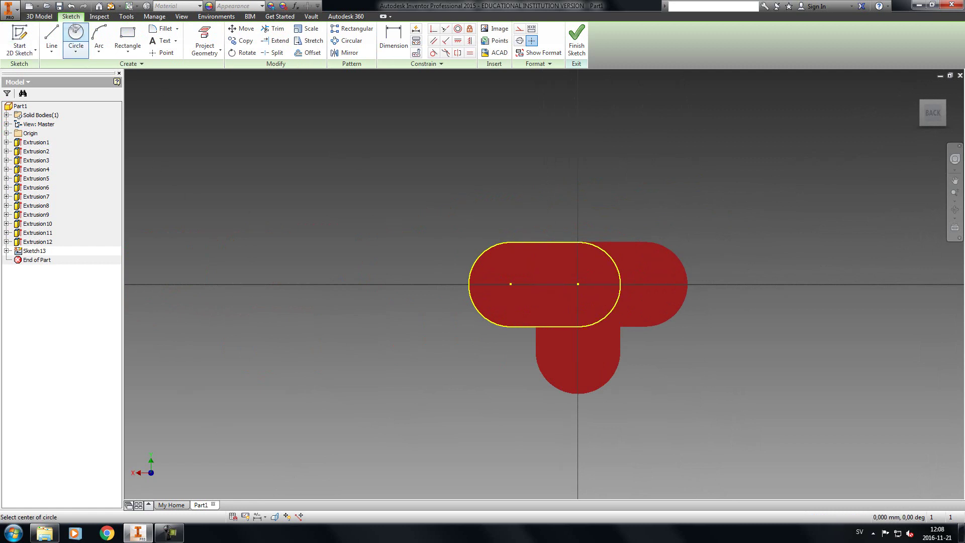
{"action": "left_click", "coordinate": [511, 284]}
{"action": "type", "text": "40"}
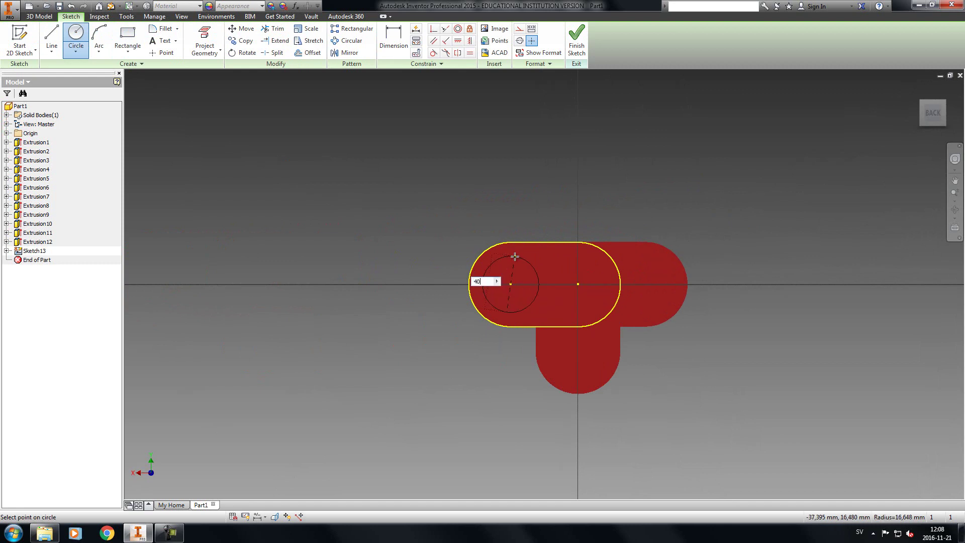
{"action": "key", "text": "Return"}
{"action": "right_click", "coordinate": [519, 173]}
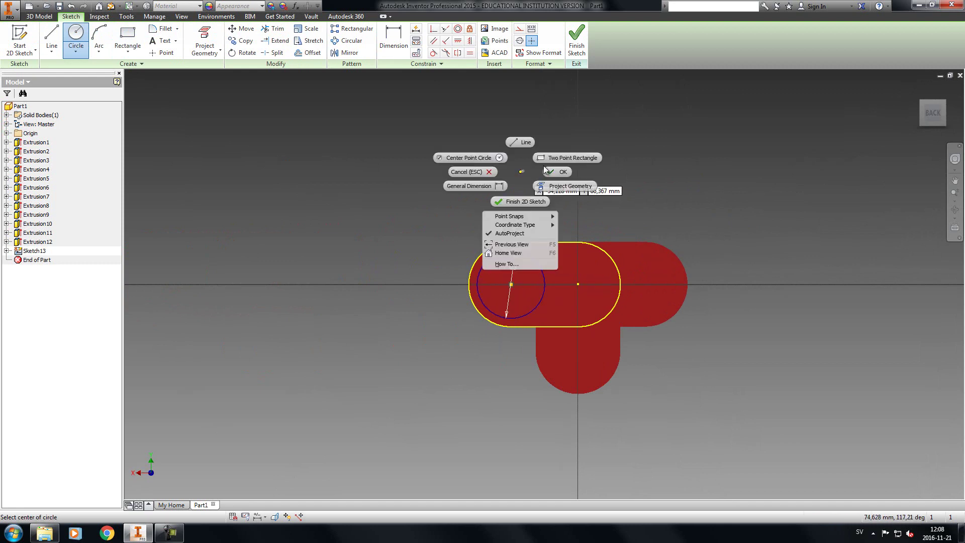
{"action": "left_click", "coordinate": [570, 176]}
{"action": "left_click", "coordinate": [582, 42]}
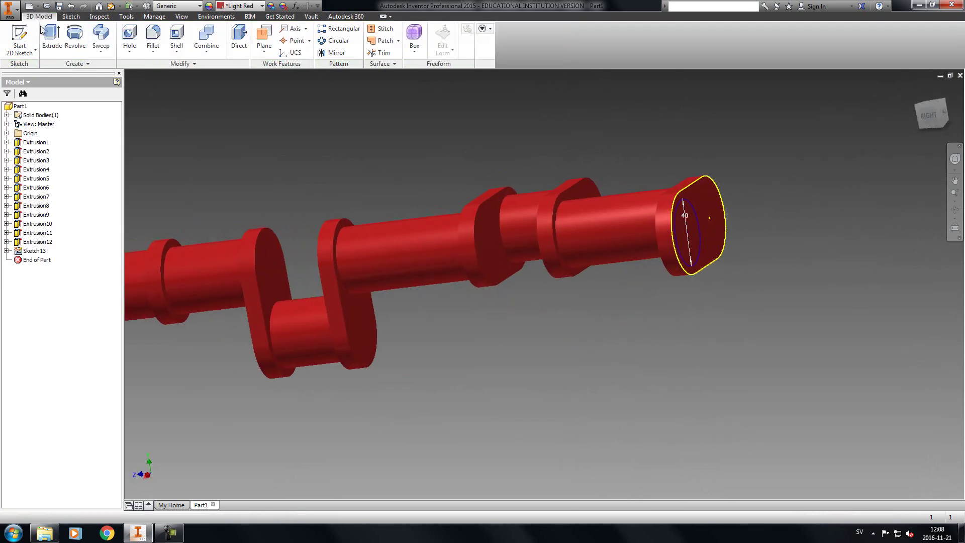
Extrude the 40 mm circle outward from the web by the parameter duShaftLength
{"action": "left_click", "coordinate": [44, 32]}
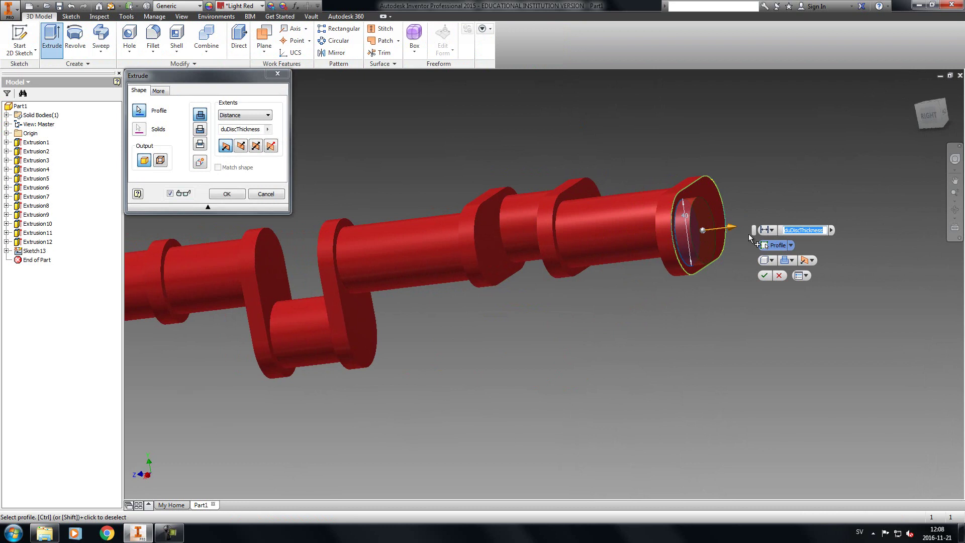
{"action": "type", "text": "duSh"}
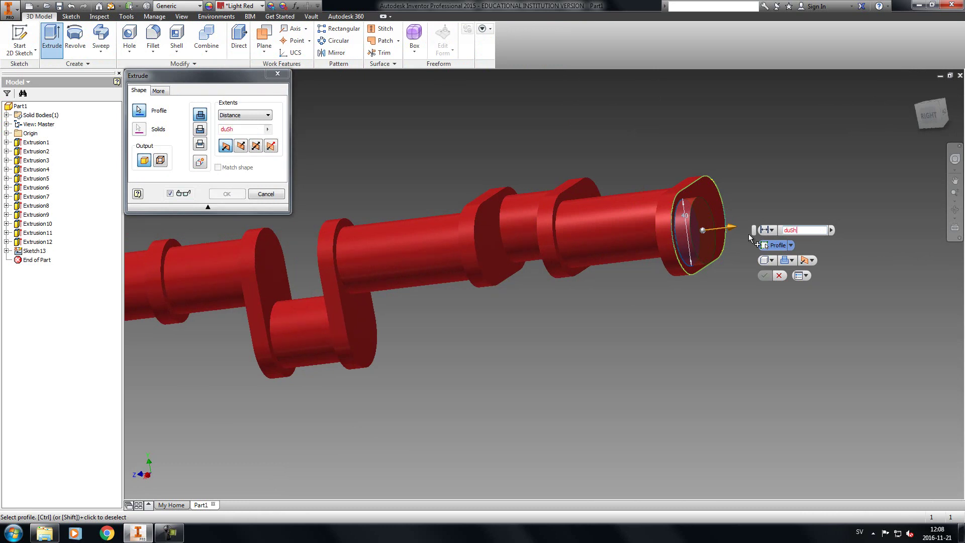
{"action": "type", "text": "aftLenghtLength"}
{"action": "key", "text": "Return"}
Sketch on the end face of the offset crank pin, project the previous web's slot outline, and finish the sketch
{"action": "left_click", "coordinate": [19, 39]}
{"action": "left_click", "coordinate": [748, 212]}
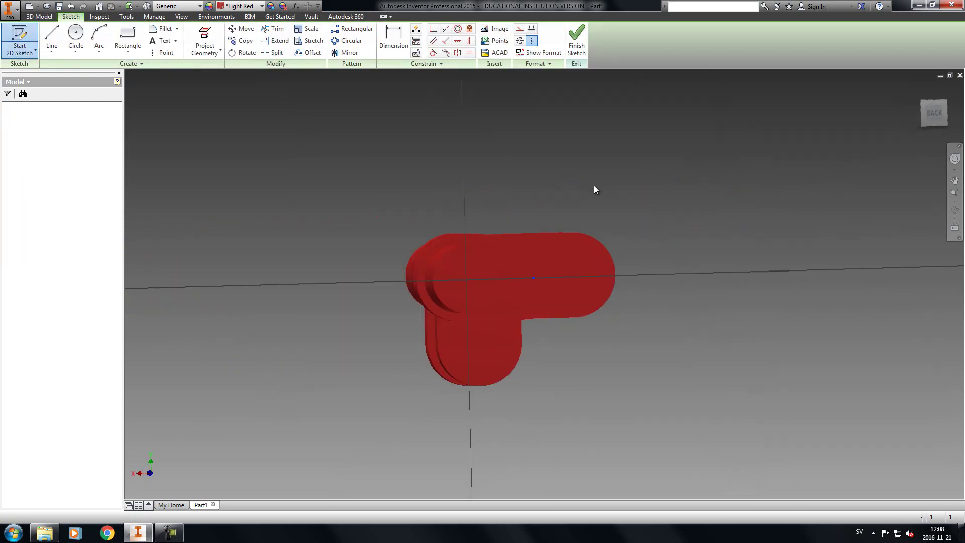
{"action": "left_click", "coordinate": [521, 254]}
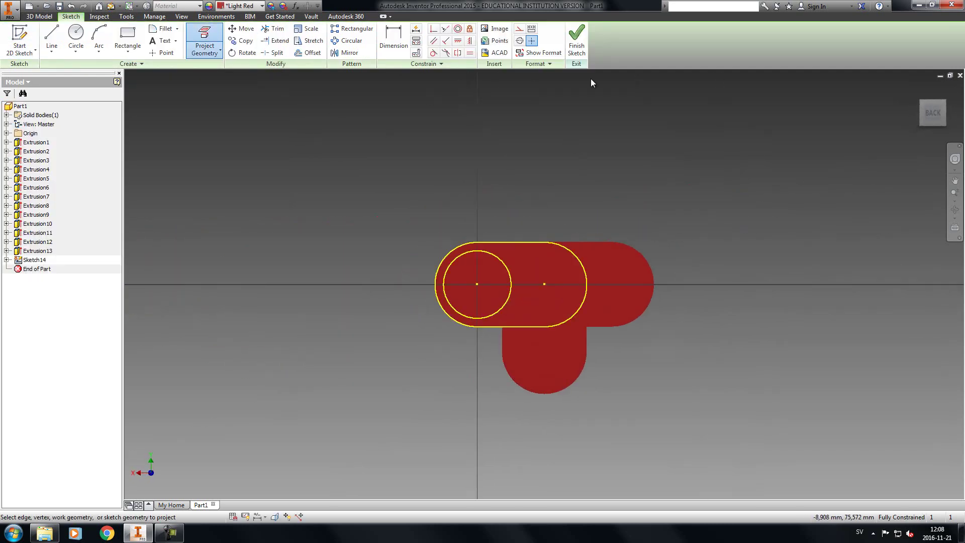
{"action": "left_click", "coordinate": [577, 40]}
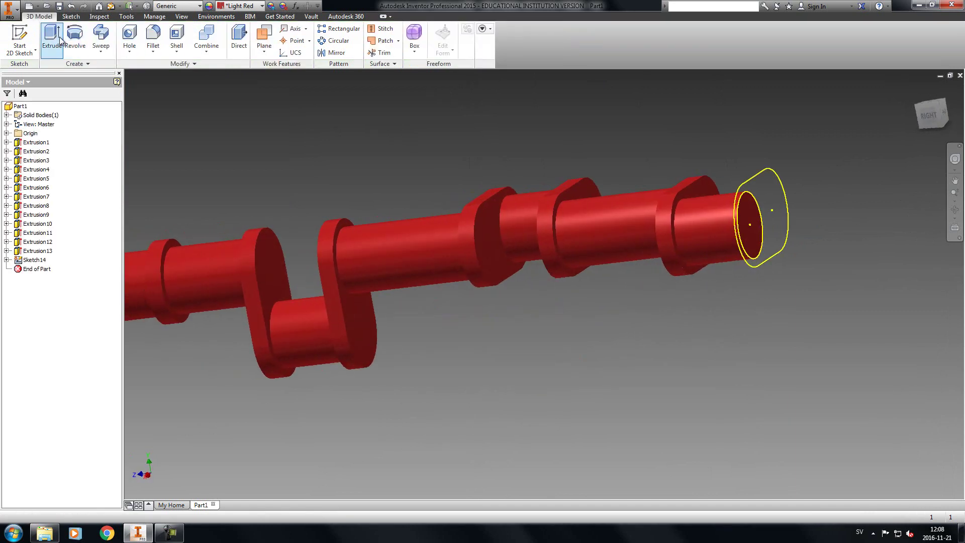
Extrude the full projected slot profile outward from the crank pin's end by the parameter duDiscThickness
{"action": "left_click", "coordinate": [52, 40]}
{"action": "left_click", "coordinate": [762, 205]}
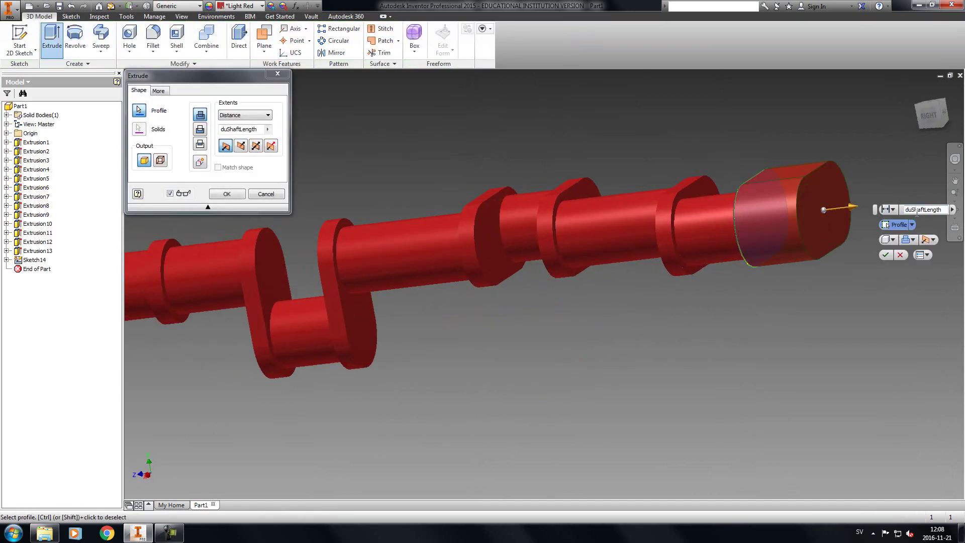
{"action": "type", "text": "duDi"}
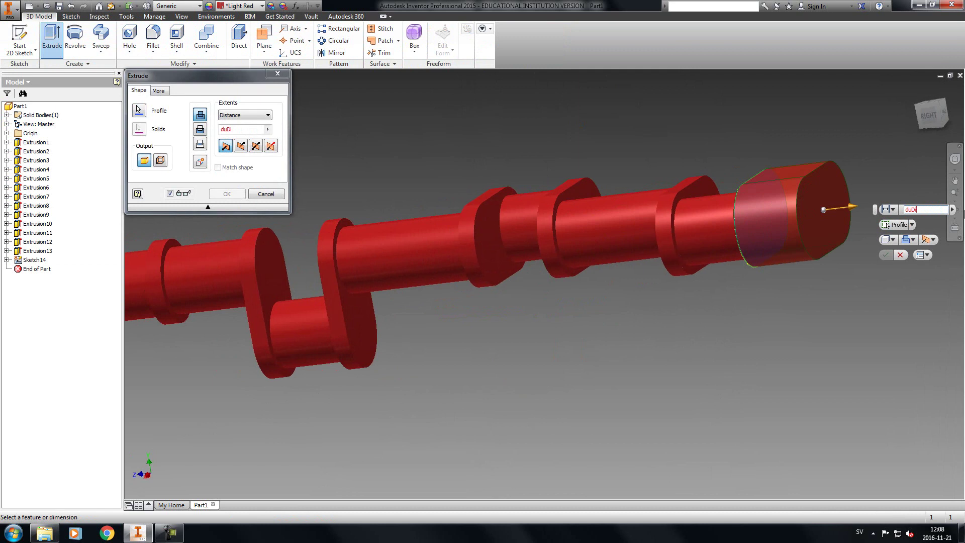
{"action": "type", "text": "scThiness"}
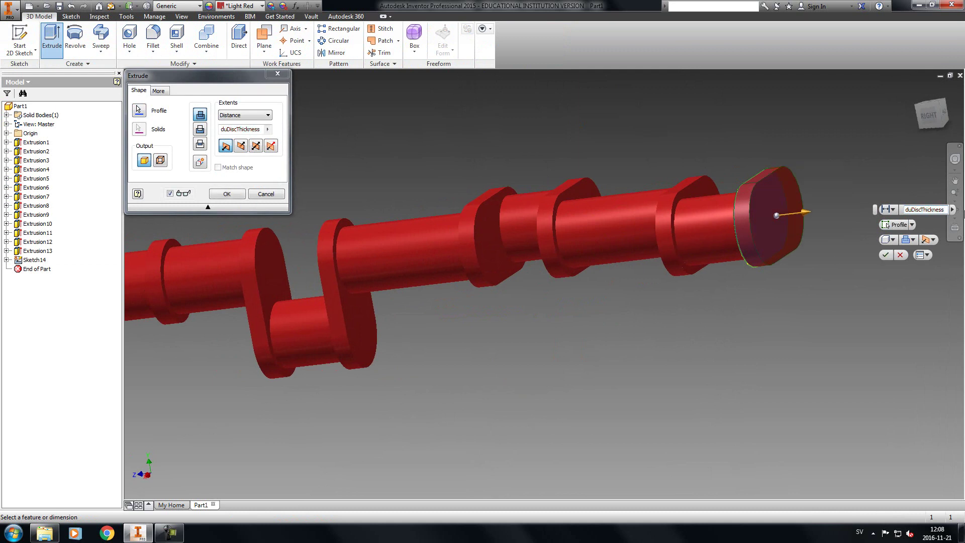
{"action": "key", "text": "Return"}
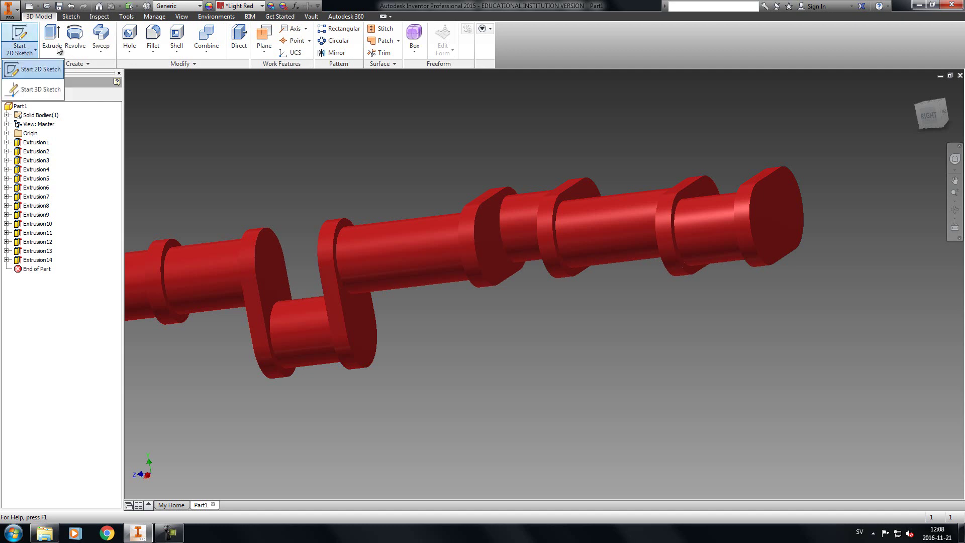
Start a sketch on the outer face of the new end web and project its slot-shaped outline
{"action": "left_click", "coordinate": [20, 39]}
{"action": "left_click", "coordinate": [784, 201]}
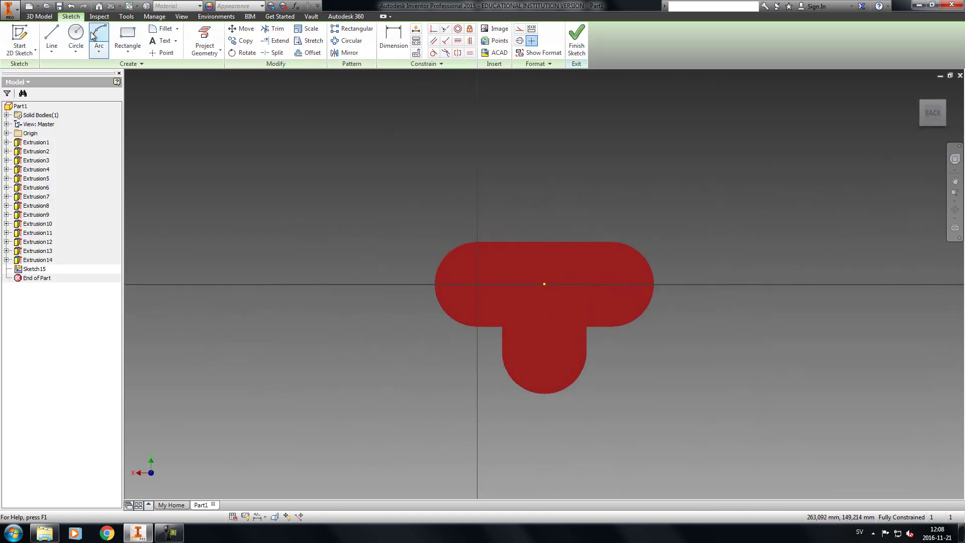
{"action": "left_click", "coordinate": [205, 41]}
{"action": "left_click", "coordinate": [575, 284]}
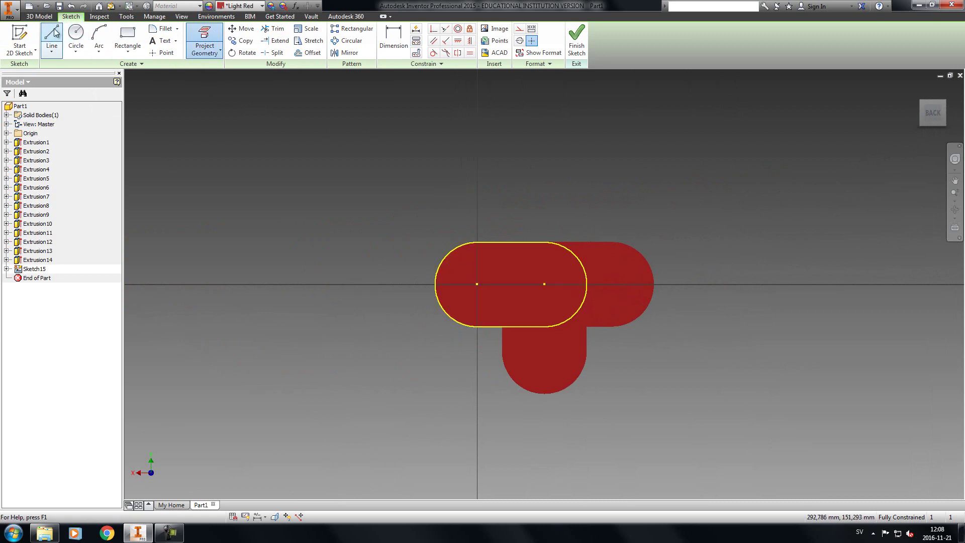
Draw a 40 mm diameter circle centred on the main shaft axis in the web sketch, and finish the sketch
{"action": "left_click", "coordinate": [76, 36]}
{"action": "left_click", "coordinate": [544, 284]}
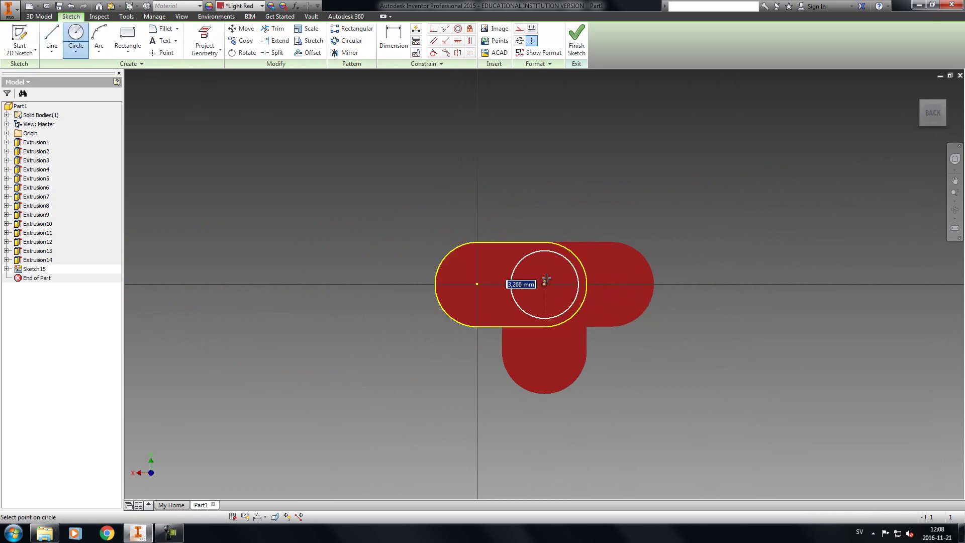
{"action": "key", "text": "Return"}
{"action": "right_click", "coordinate": [546, 272]}
{"action": "left_click", "coordinate": [578, 273]}
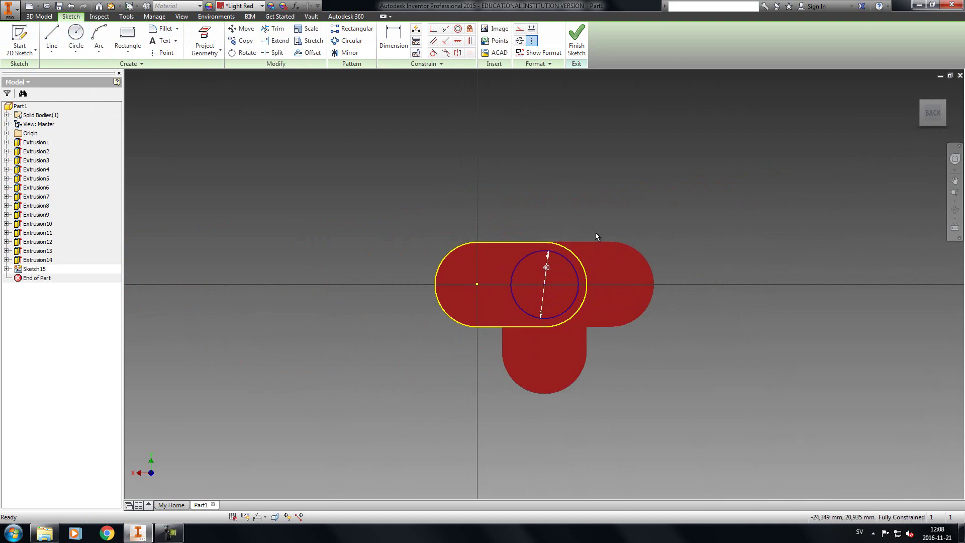
{"action": "left_click", "coordinate": [583, 41]}
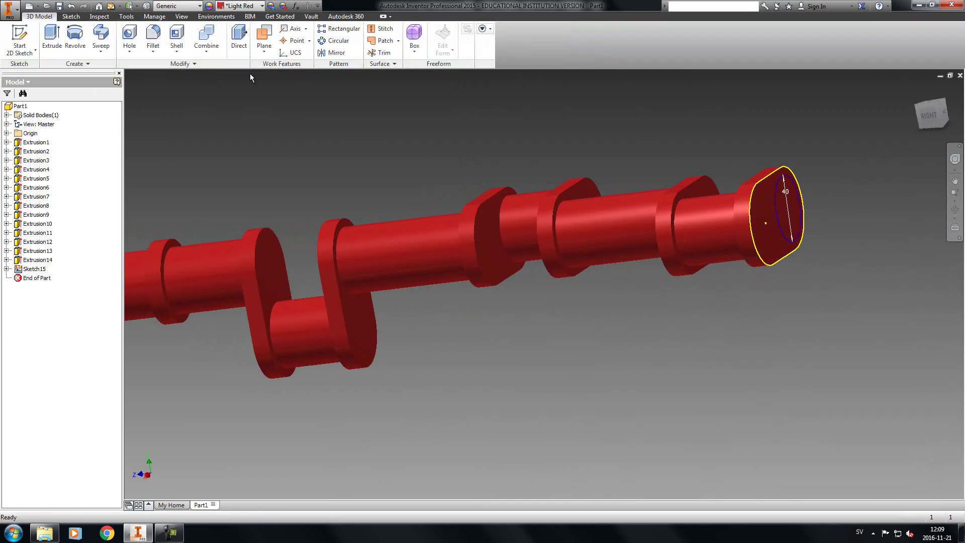
Extrude the 40 mm circle on the shaft axis outward from the web by the gap length user parameter
{"action": "left_click", "coordinate": [51, 36]}
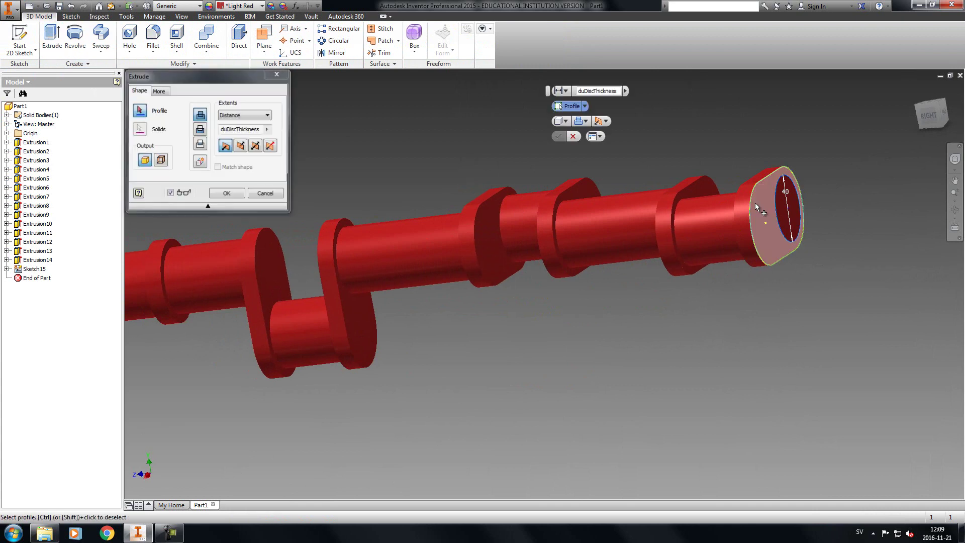
{"action": "left_click", "coordinate": [788, 210]}
{"action": "key", "text": "BackSpace"}
{"action": "key", "text": "BackSpace"}
{"action": "type", "text": "GapLen"}
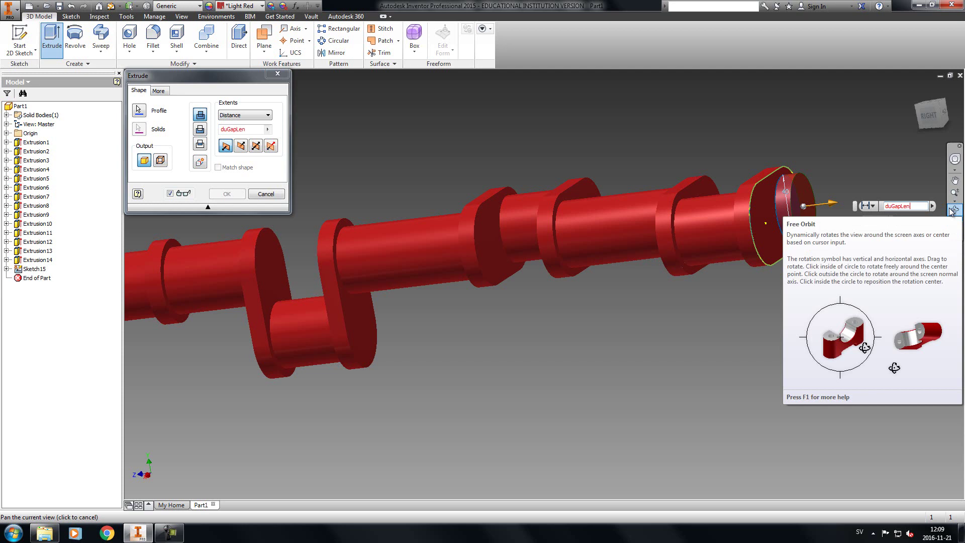
{"action": "key", "text": "Return"}
{"action": "left_click_drag", "start_coordinate": [804, 297], "coordinate": [562, 336]}
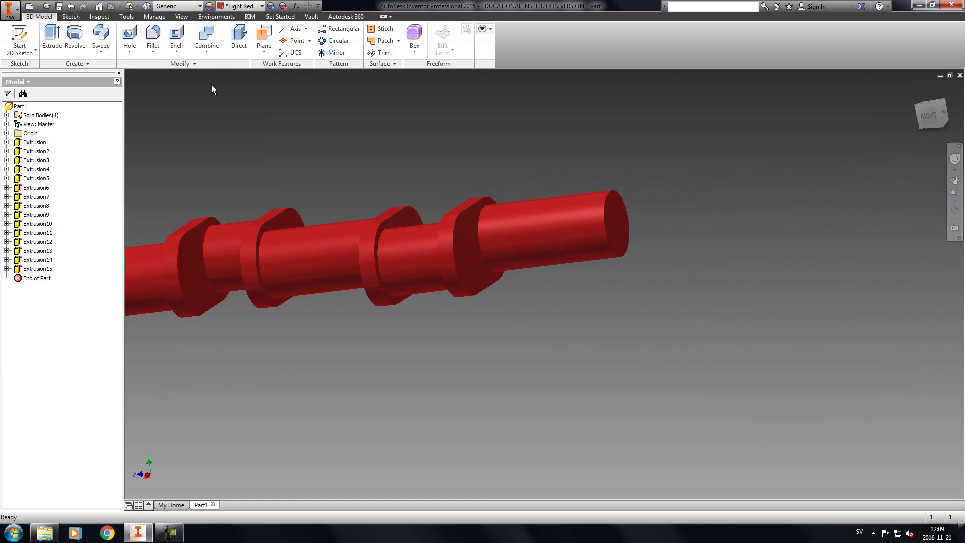
Start a sketch on the free end face of the main shaft and project its circular edge
{"action": "left_click", "coordinate": [50, 43]}
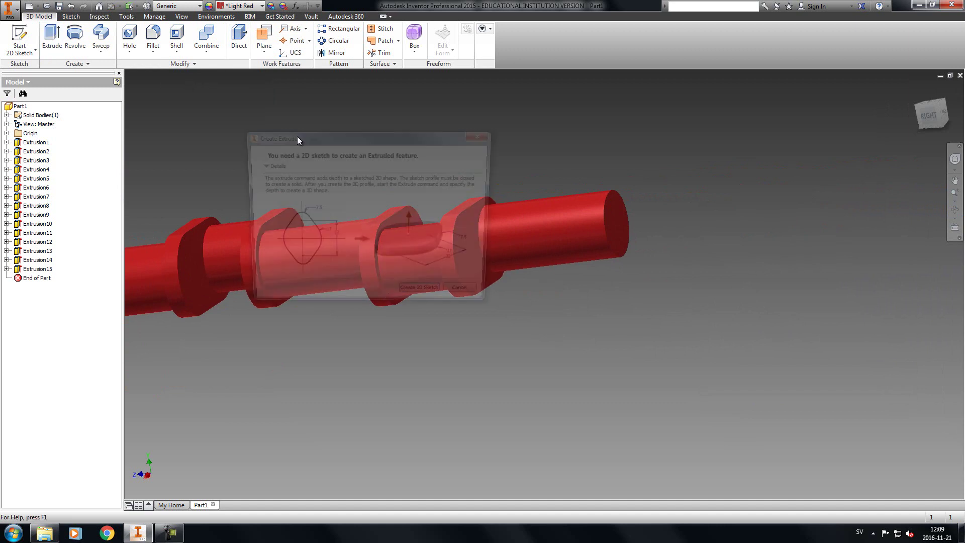
{"action": "left_click", "coordinate": [437, 297]}
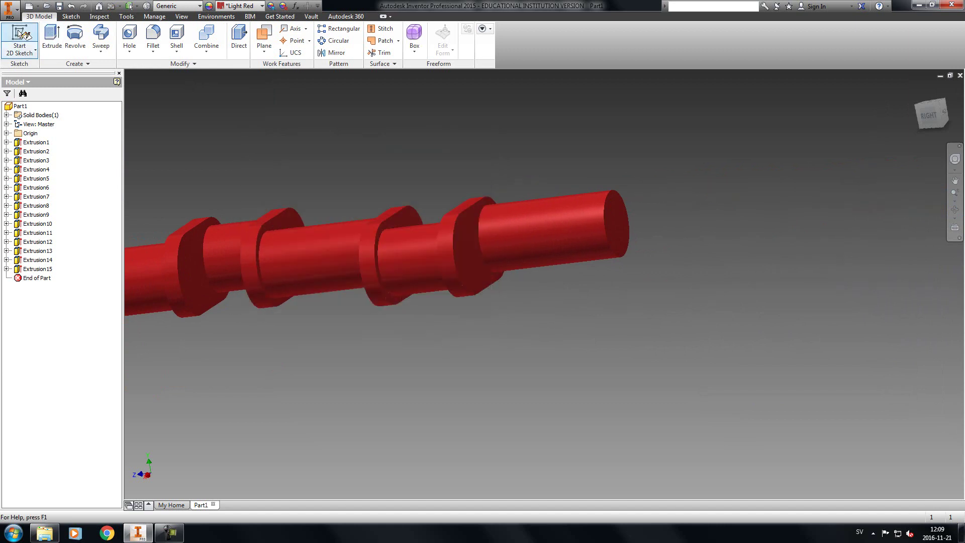
{"action": "left_click", "coordinate": [613, 216]}
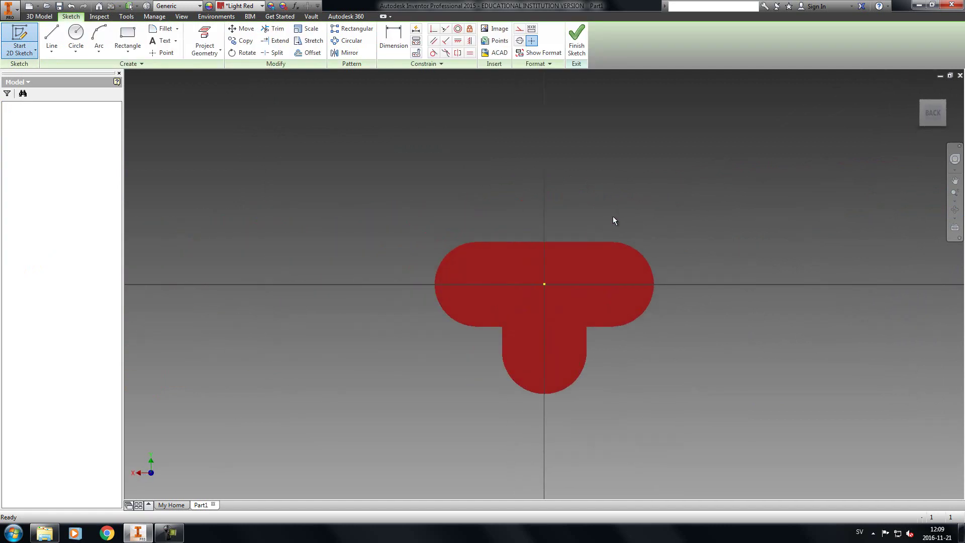
{"action": "left_click", "coordinate": [204, 37]}
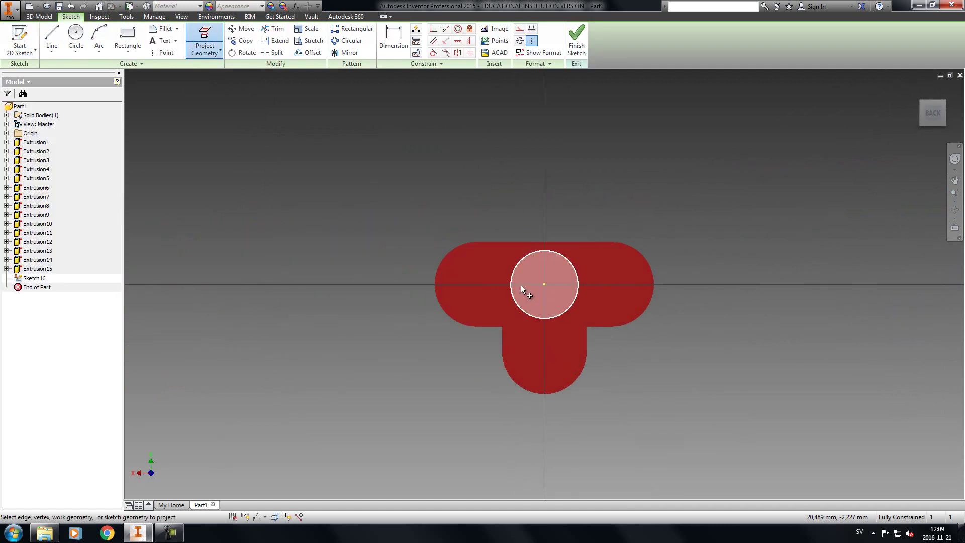
{"action": "left_click", "coordinate": [529, 264]}
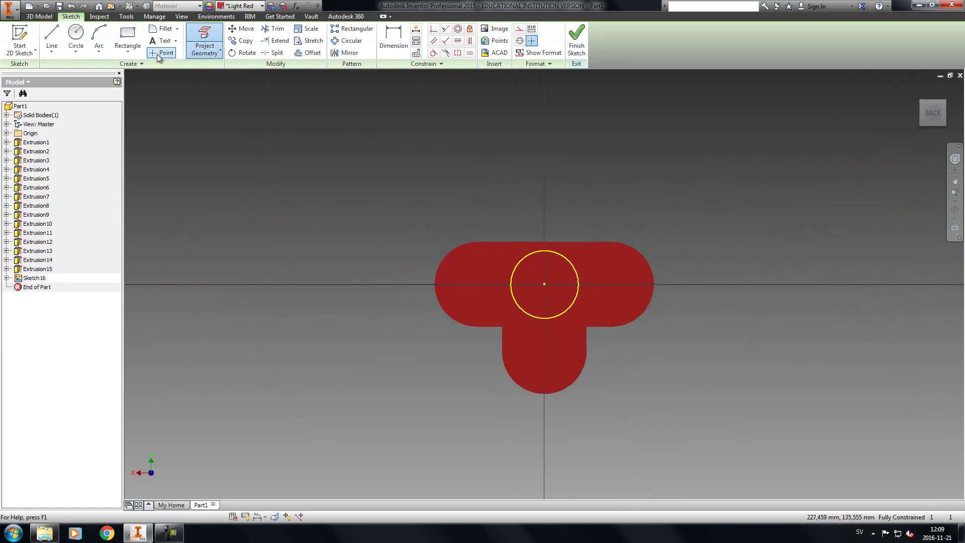
Draw a 50 mm diameter circle centred on the main shaft axis
{"action": "left_click", "coordinate": [76, 35]}
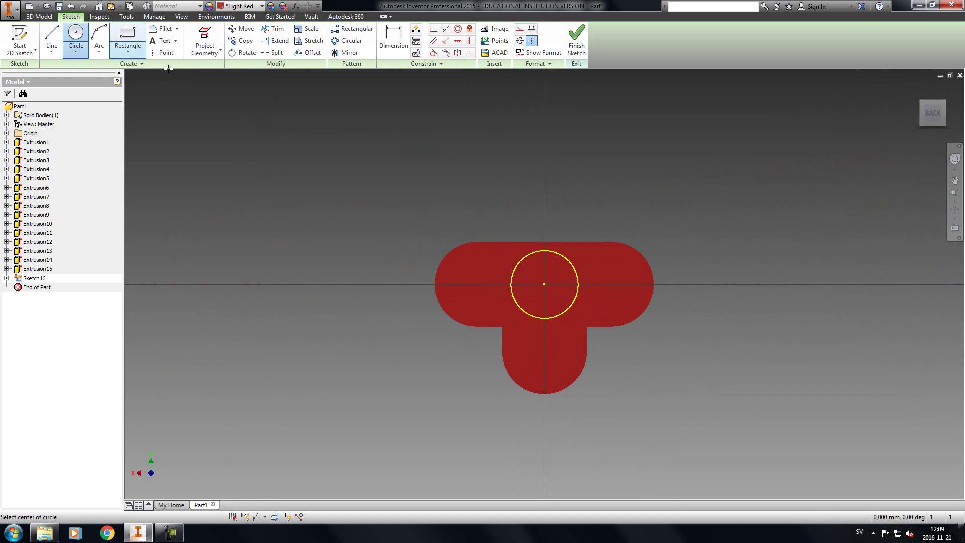
{"action": "left_click", "coordinate": [545, 285]}
{"action": "type", "text": "50mm"}
{"action": "key", "text": "Return"}
{"action": "right_click", "coordinate": [573, 221]}
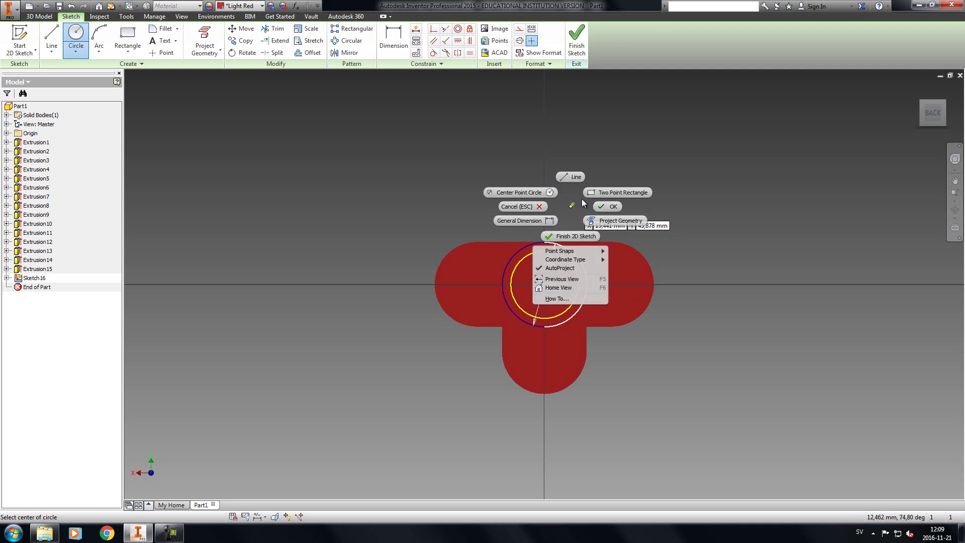
{"action": "left_click", "coordinate": [612, 205]}
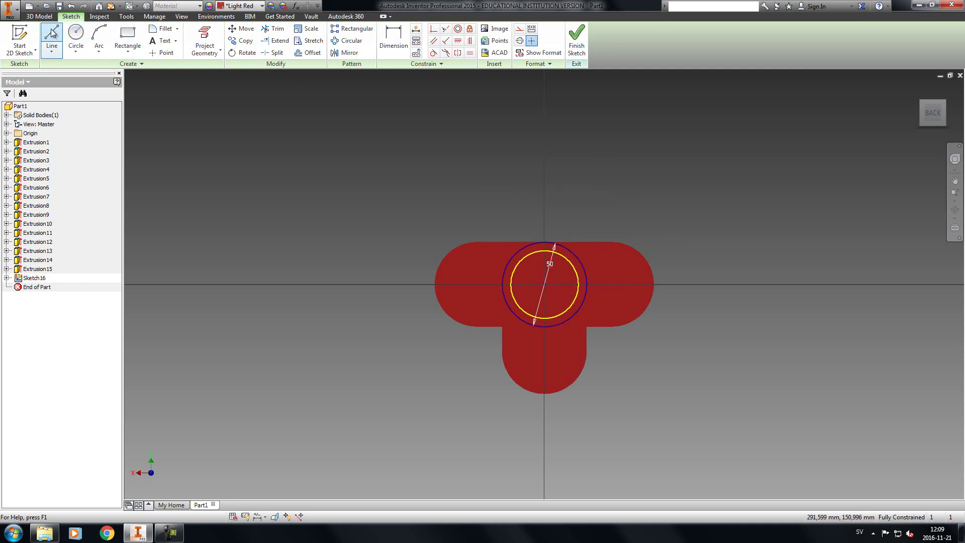
Draw a vertical line 39.75 mm long upward from the circle's centre at 90 degrees
{"action": "left_click", "coordinate": [52, 51]}
{"action": "left_click", "coordinate": [60, 67]}
{"action": "left_click", "coordinate": [544, 285]}
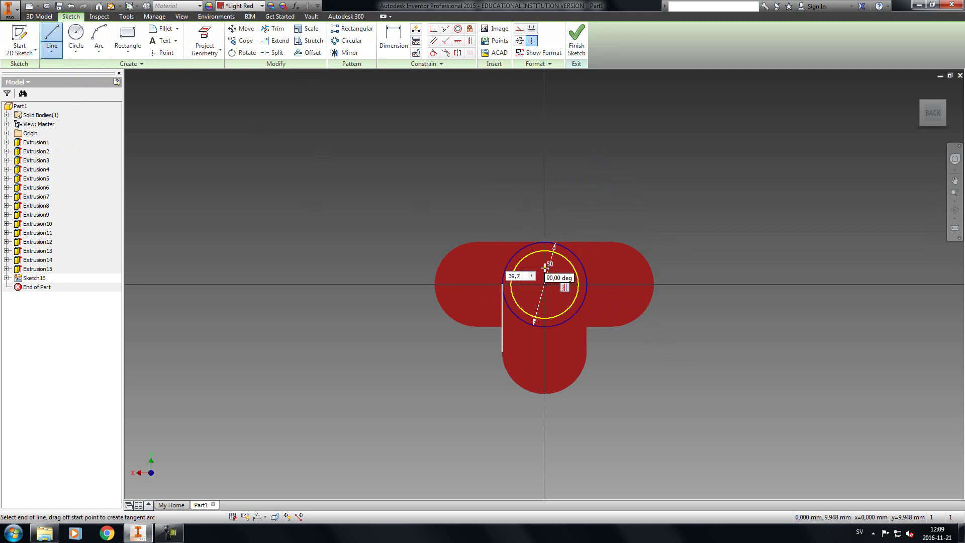
{"action": "type", "text": "90"}
{"action": "key", "text": "Return"}
{"action": "right_click", "coordinate": [558, 234]}
{"action": "left_click", "coordinate": [560, 261]}
Draw a second 50 mm diameter circle centred on the upper end of the vertical line
{"action": "scroll", "coordinate": [558, 264], "scroll_direction": "up", "scroll_amount": 5}
{"action": "scroll", "coordinate": [406, 191], "scroll_direction": "down", "scroll_amount": 3}
{"action": "left_click", "coordinate": [76, 37]}
{"action": "left_click", "coordinate": [478, 122]}
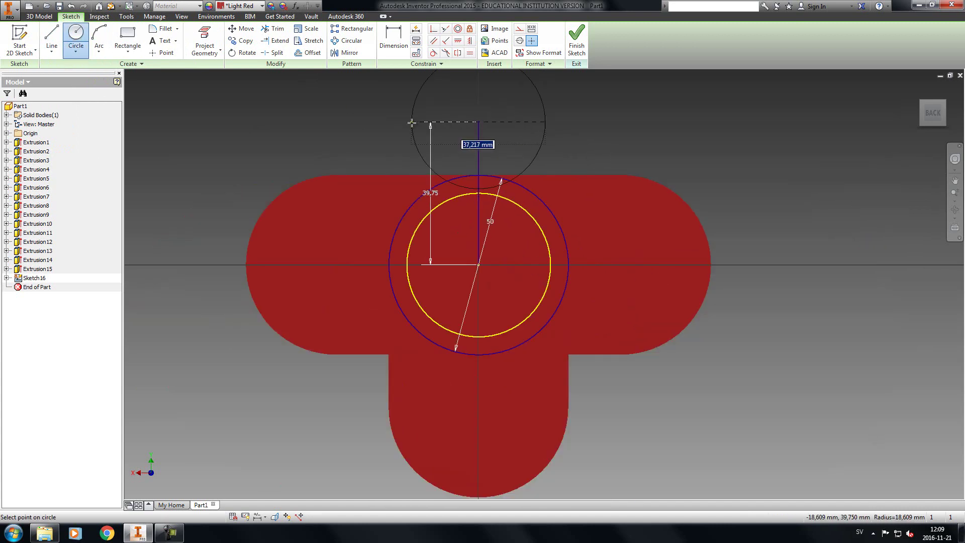
{"action": "type", "text": "50"}
{"action": "key", "text": "Return"}
Join the two 50 mm circles with vertical tangent lines on both sides, entering 39.75 mm for the second line
{"action": "left_click", "coordinate": [51, 36]}
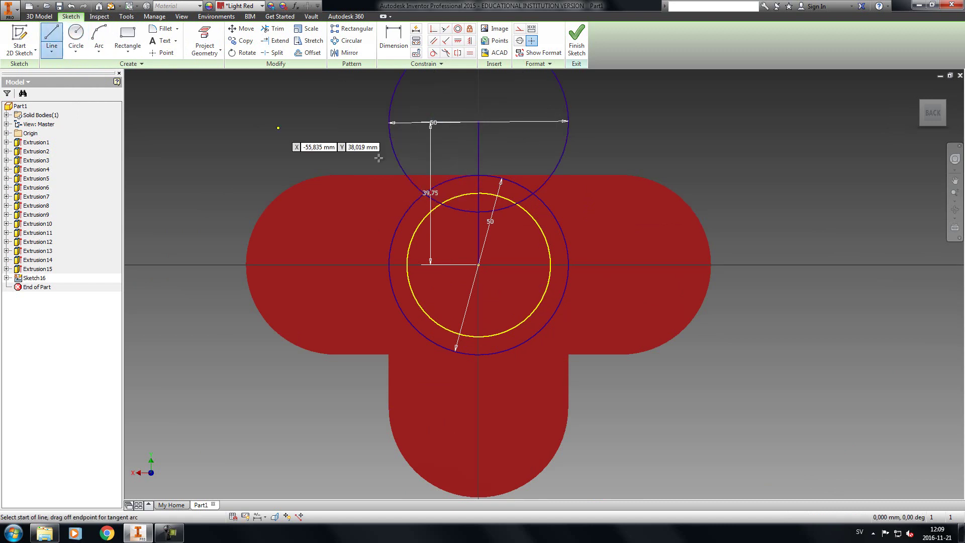
{"action": "left_click", "coordinate": [389, 122]}
{"action": "double_click", "coordinate": [389, 263]}
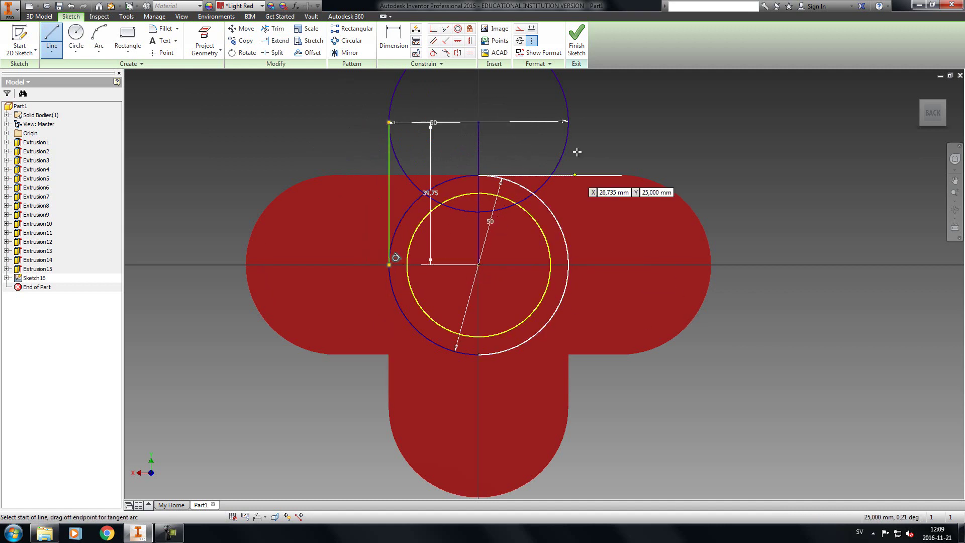
{"action": "left_click", "coordinate": [566, 121]}
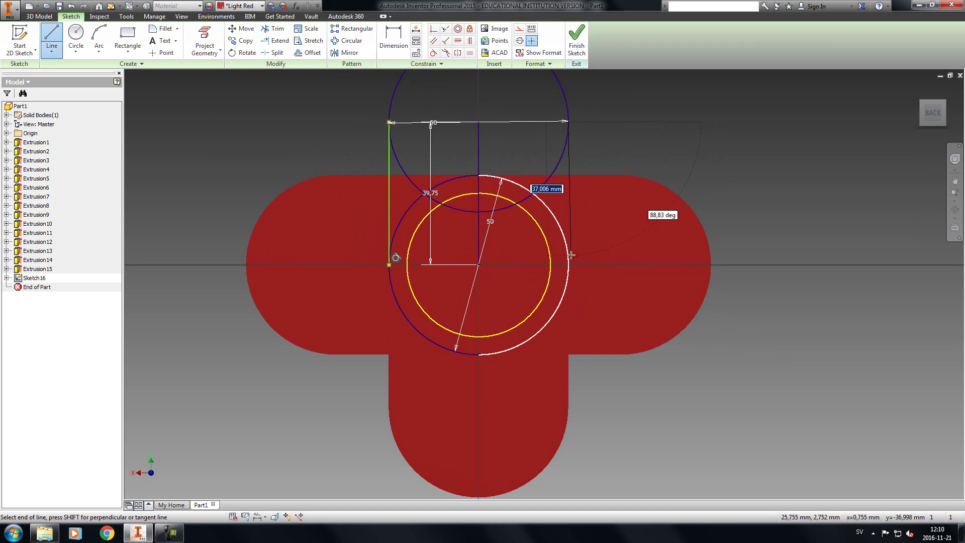
{"action": "type", "text": "39"}
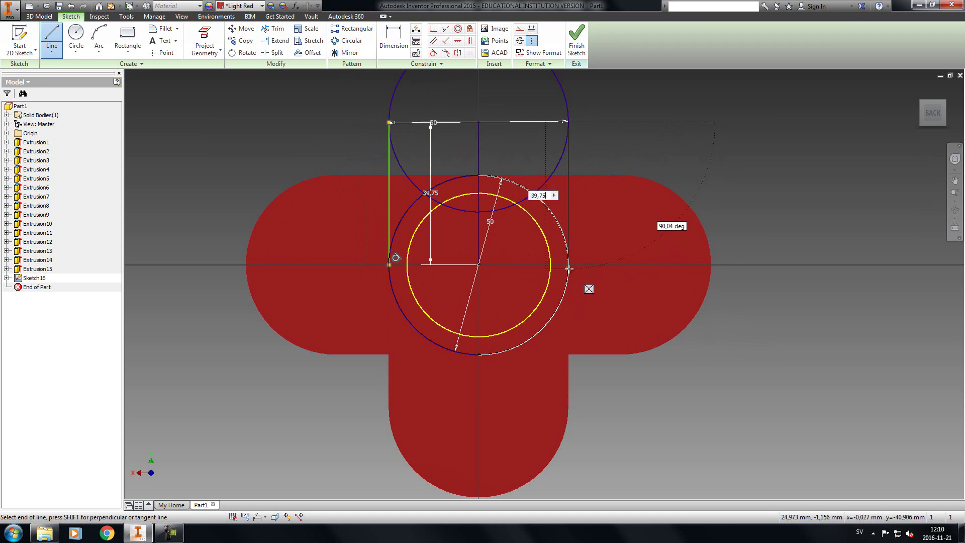
{"action": "type", "text": ",75"}
{"action": "key", "text": "Tab"}
{"action": "key", "text": "Tab"}
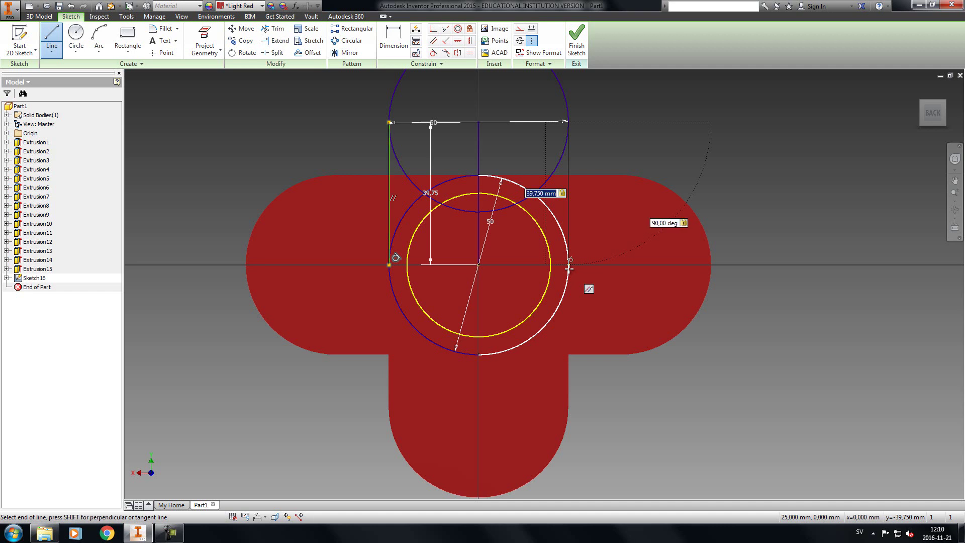
{"action": "key", "text": "Return"}
{"action": "right_click", "coordinate": [631, 265]}
{"action": "left_click", "coordinate": [673, 266]}
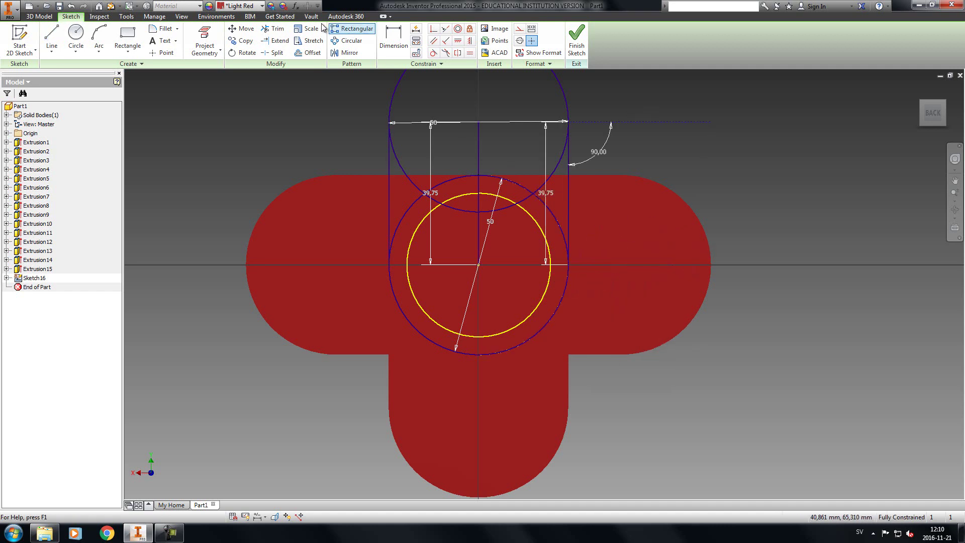
Delete the circle diameter, line length and 90 degree angle dimensions from the web sketch
{"action": "left_click", "coordinate": [493, 213]}
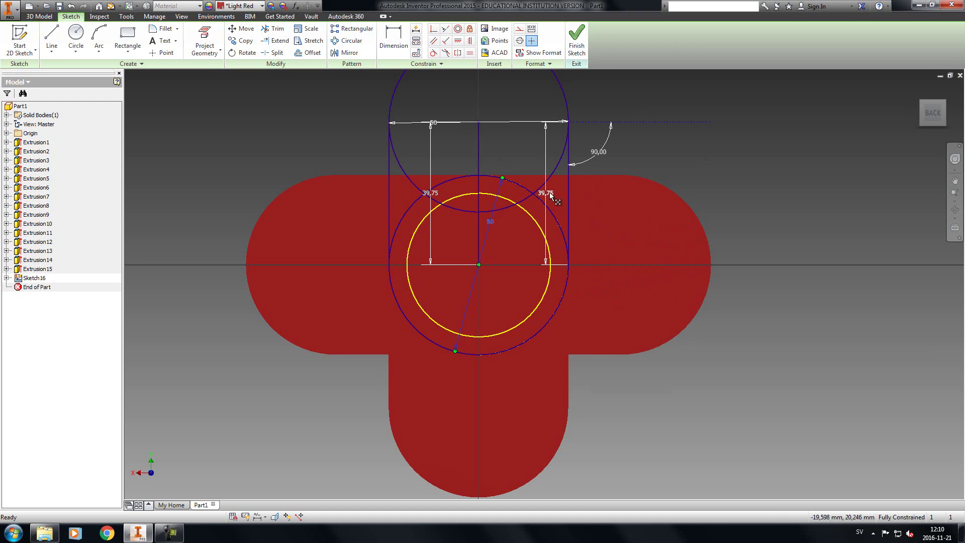
{"action": "key", "text": "Delete"}
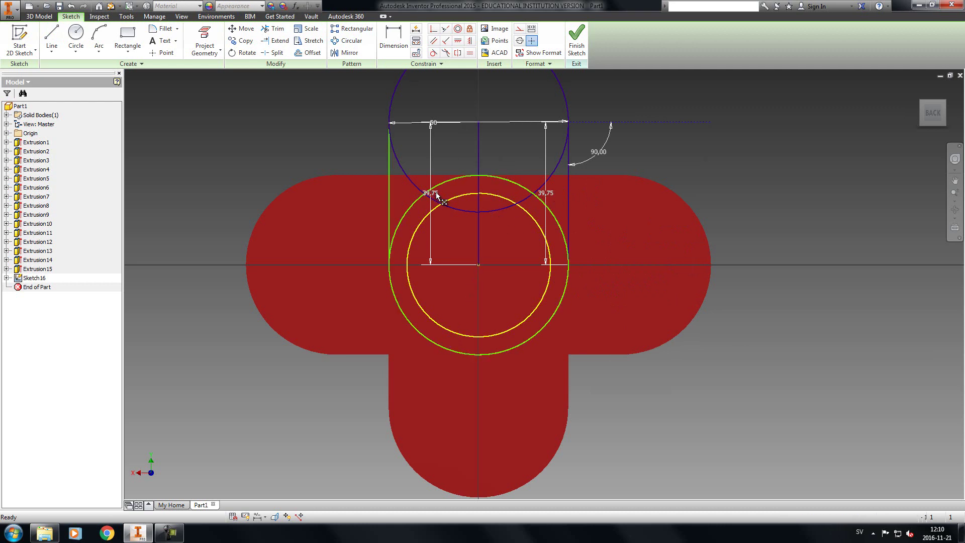
{"action": "left_click", "coordinate": [545, 194]}
{"action": "key", "text": "Delete"}
{"action": "left_click", "coordinate": [431, 194]}
{"action": "key", "text": "Delete"}
{"action": "key", "text": "Delete"}
{"action": "left_click", "coordinate": [598, 154]}
{"action": "key", "text": "Delete"}
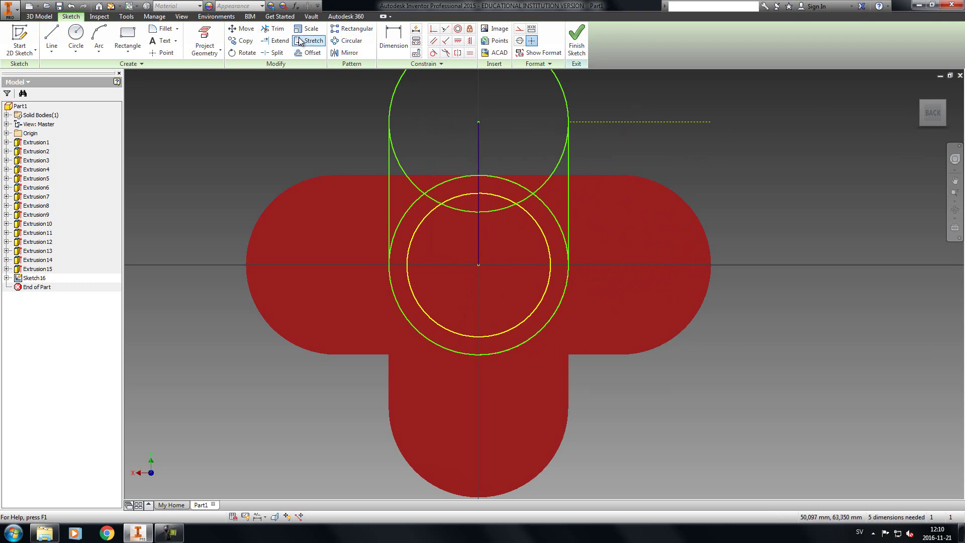
Trim the overlapping inner arcs and the upper part of the centre line inside the slot outline, and finish the sketch
{"action": "left_click", "coordinate": [273, 29]}
{"action": "left_click", "coordinate": [414, 204]}
{"action": "left_click", "coordinate": [418, 187]}
{"action": "left_click", "coordinate": [457, 207]}
{"action": "left_click", "coordinate": [479, 167]}
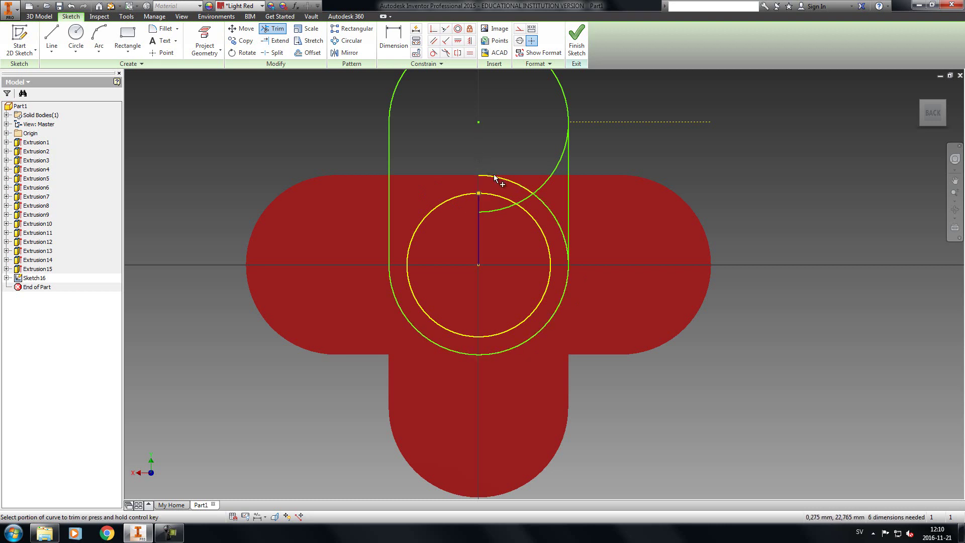
{"action": "left_click", "coordinate": [526, 196]}
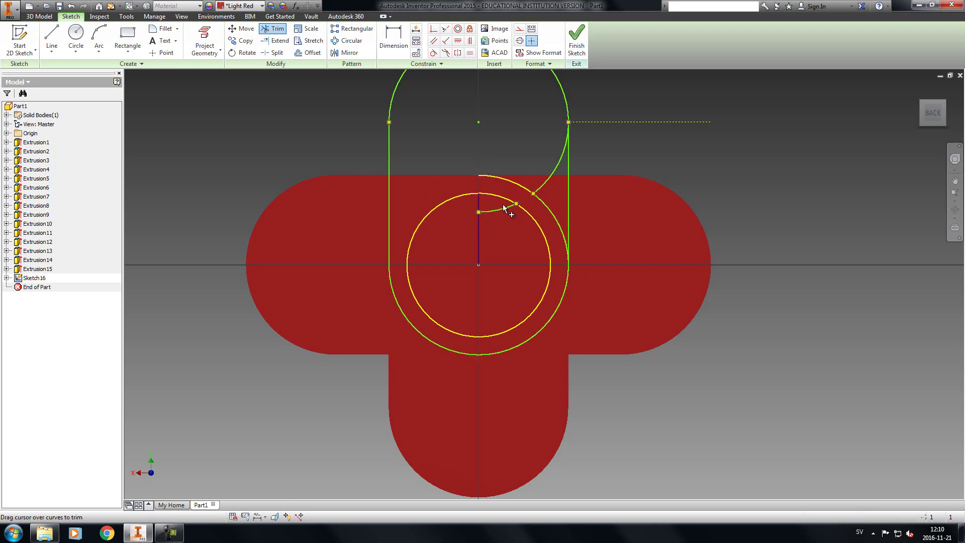
{"action": "left_click", "coordinate": [538, 188]}
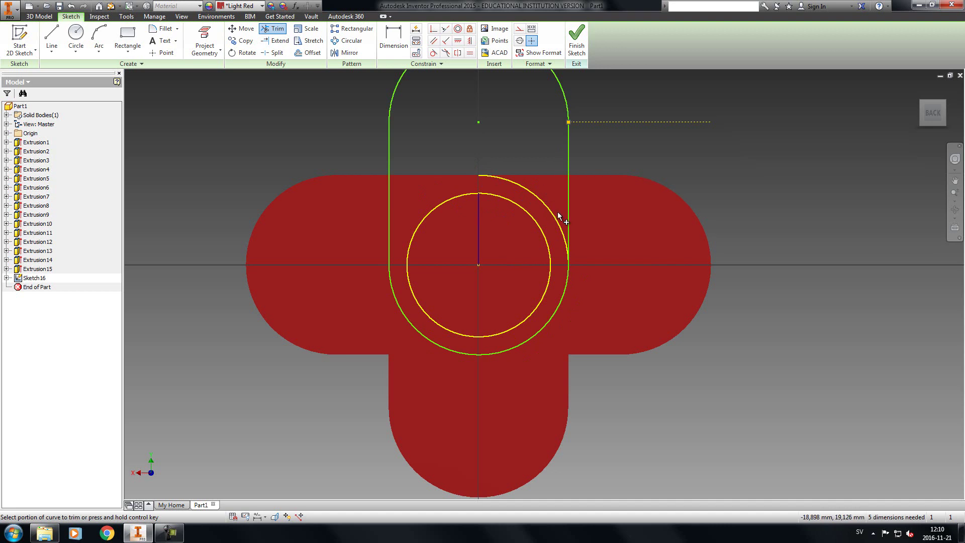
{"action": "right_click", "coordinate": [494, 195]}
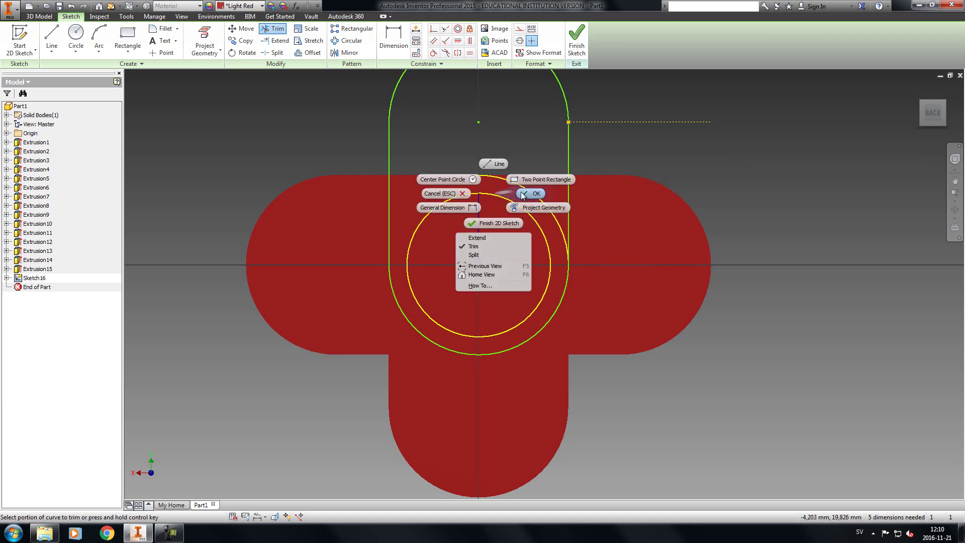
{"action": "key", "text": "Escape"}
{"action": "key", "text": "Escape"}
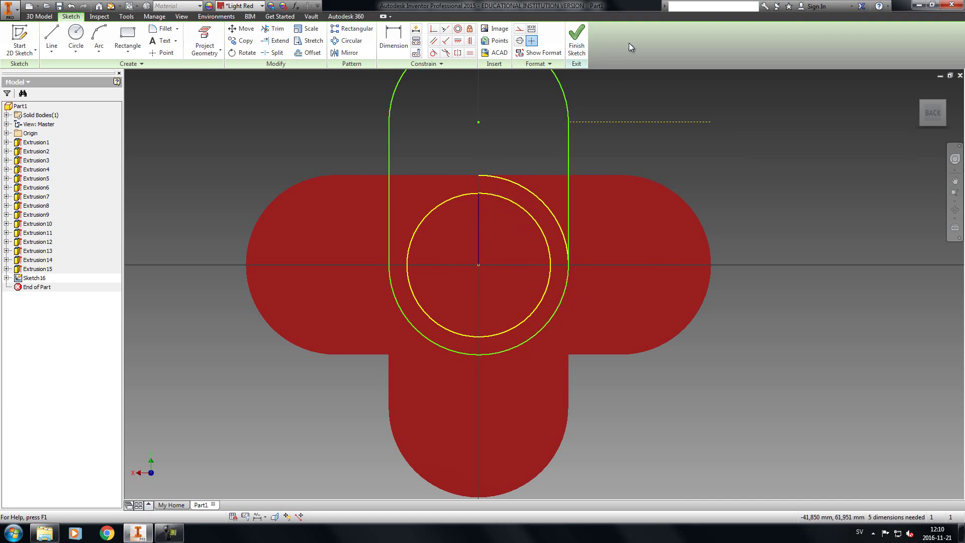
{"action": "left_click", "coordinate": [576, 35]}
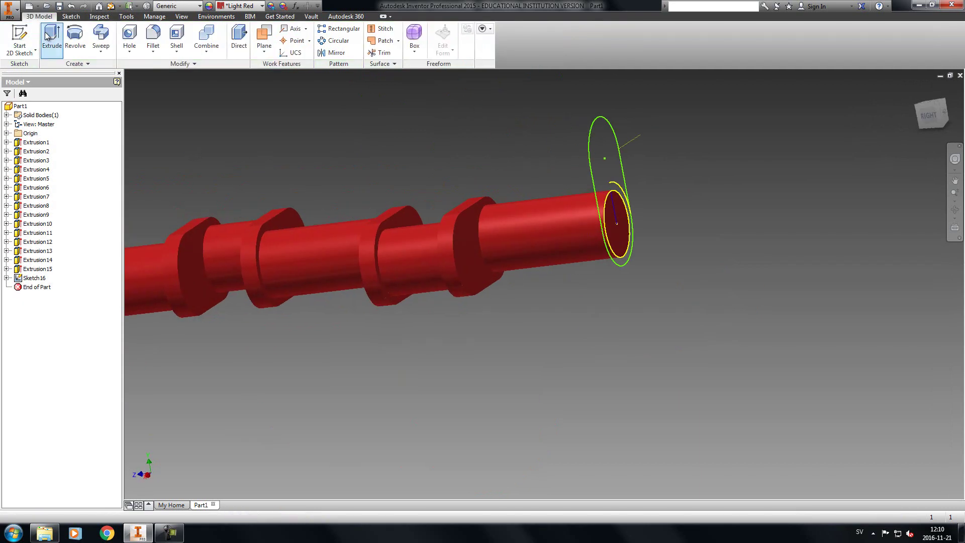
Extrude the full slot profile, including the shaft circle area, outward from the shaft end by the parameter duDiscThickness
{"action": "left_click", "coordinate": [45, 35]}
{"action": "left_click", "coordinate": [614, 181]}
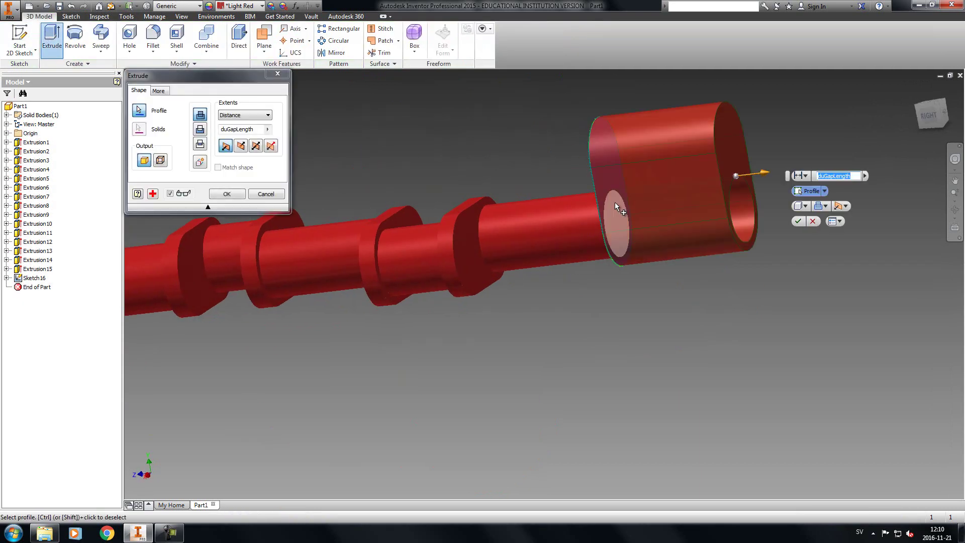
{"action": "left_click", "coordinate": [616, 204]}
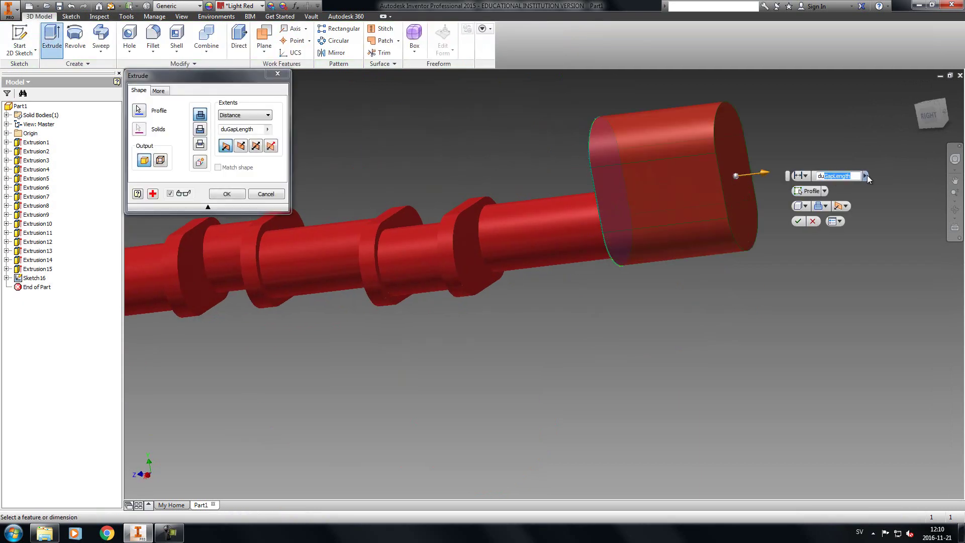
{"action": "type", "text": "di"}
{"action": "key", "text": "BackSpace"}
{"action": "key", "text": "BackSpace"}
{"action": "type", "text": "DiscThickne"}
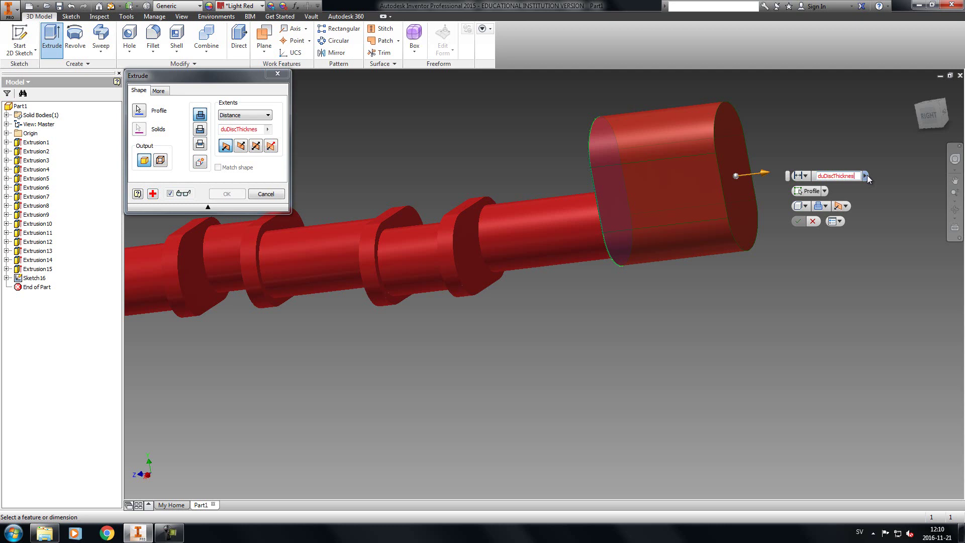
{"action": "type", "text": "s"}
{"action": "key", "text": "Return"}
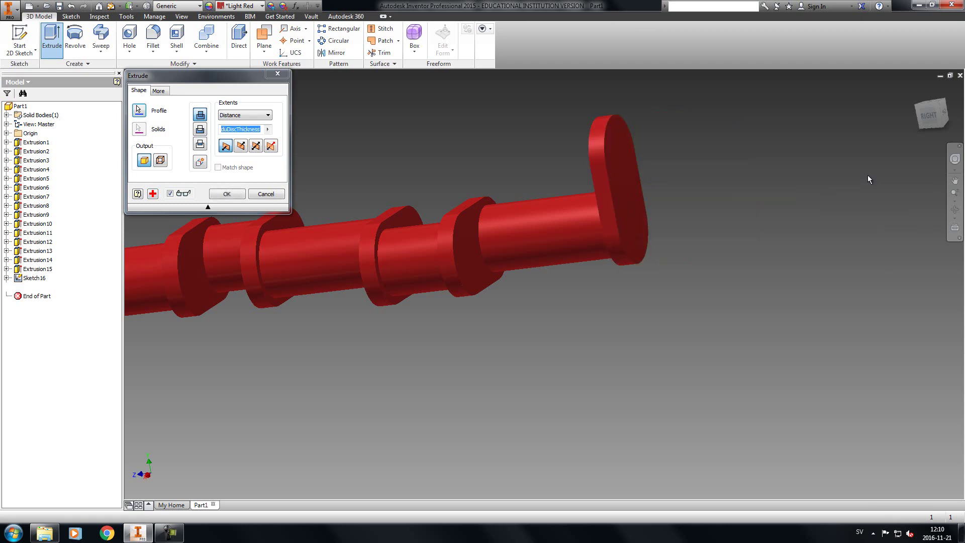
Start a sketch on the outer face of the new upward web and project its slot-shaped outline
{"action": "left_click", "coordinate": [19, 39]}
{"action": "left_click", "coordinate": [611, 157]}
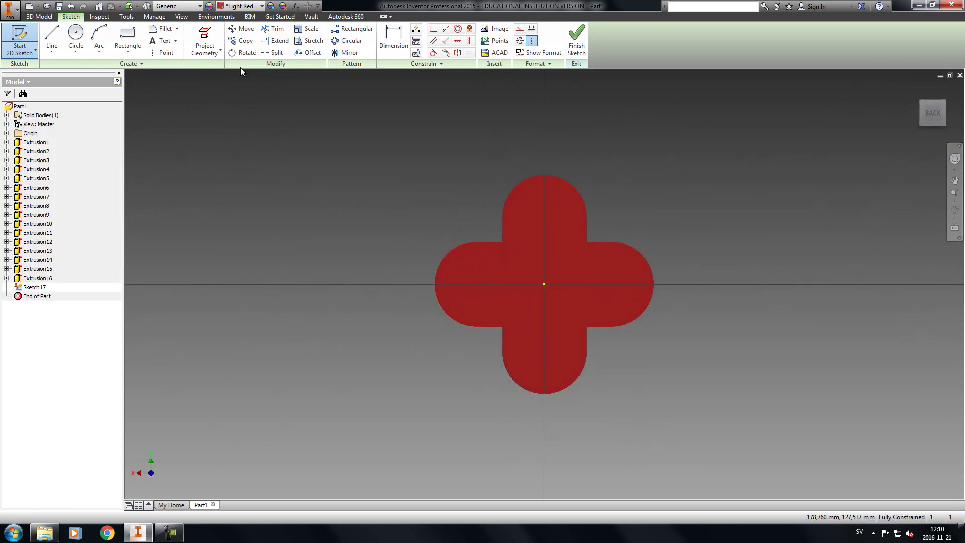
{"action": "left_click", "coordinate": [532, 205]}
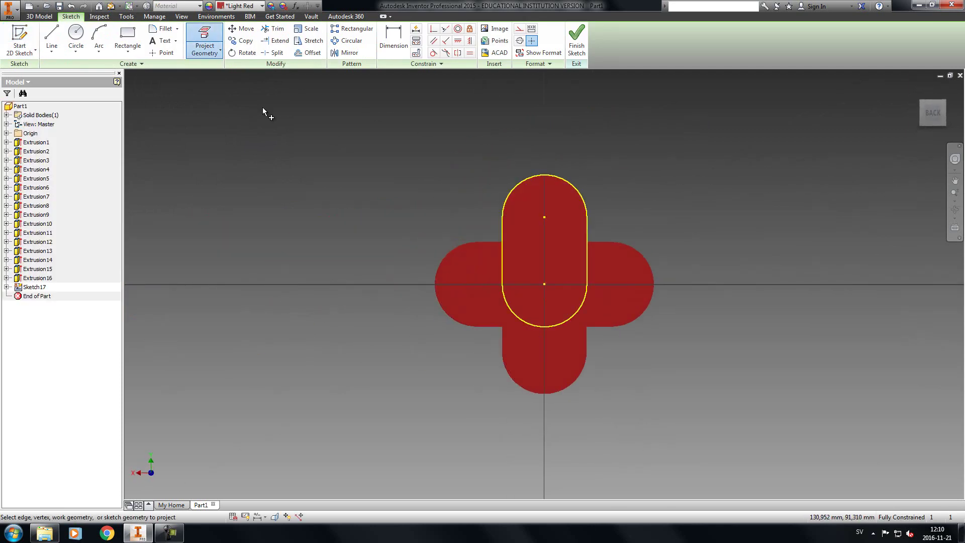
Draw a 40 mm diameter circle centred on the web's upper arc centre, and finish the sketch
{"action": "left_click", "coordinate": [76, 39]}
{"action": "left_click", "coordinate": [544, 217]}
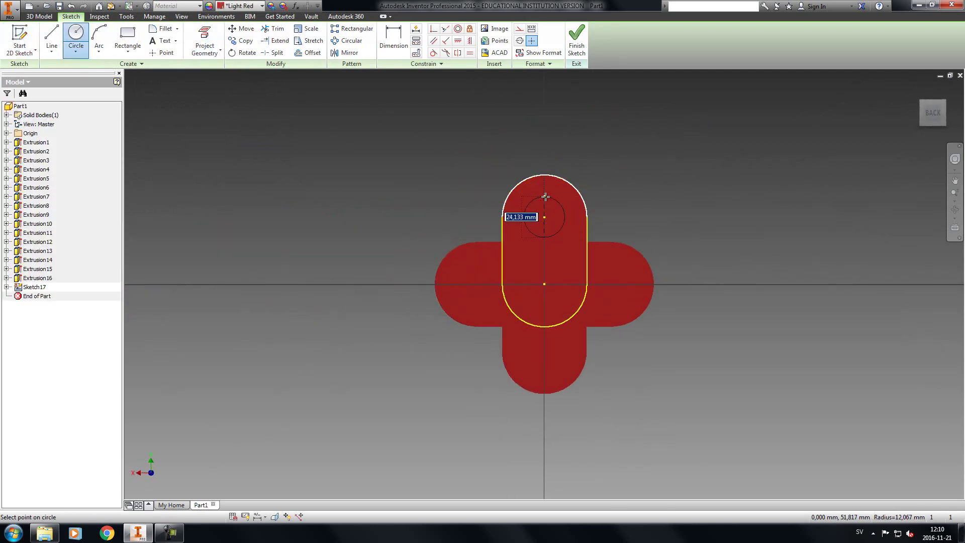
{"action": "type", "text": "40"}
{"action": "key", "text": "Return"}
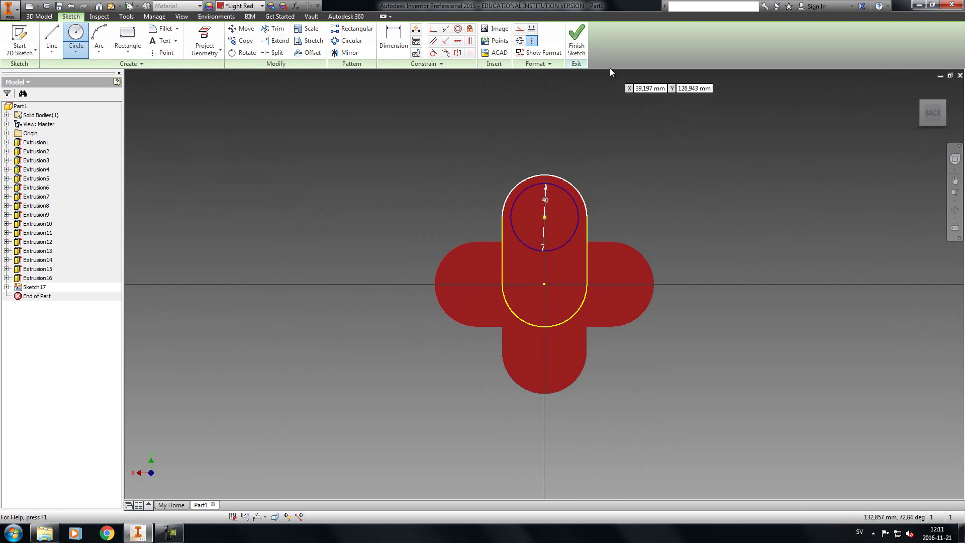
{"action": "left_click", "coordinate": [574, 37]}
Extrude the 40 mm circle on the upward web outward by the parameter duShaftLength to form the crank pin
{"action": "key", "text": "e"}
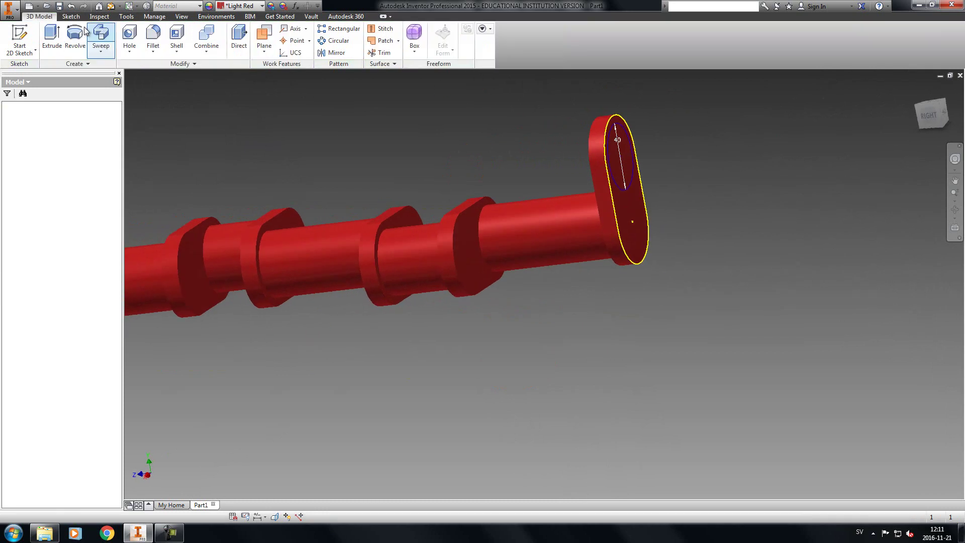
{"action": "left_click", "coordinate": [621, 158]}
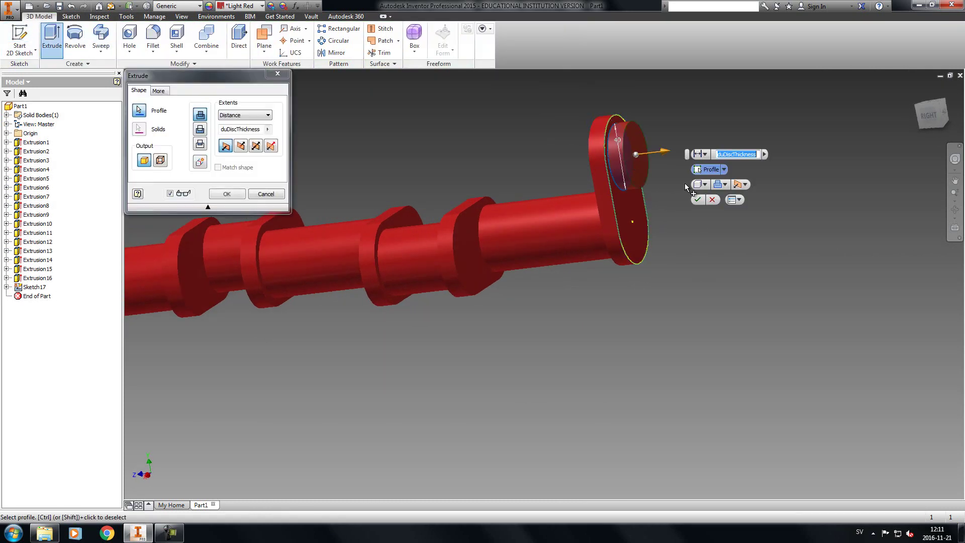
{"action": "type", "text": "du"}
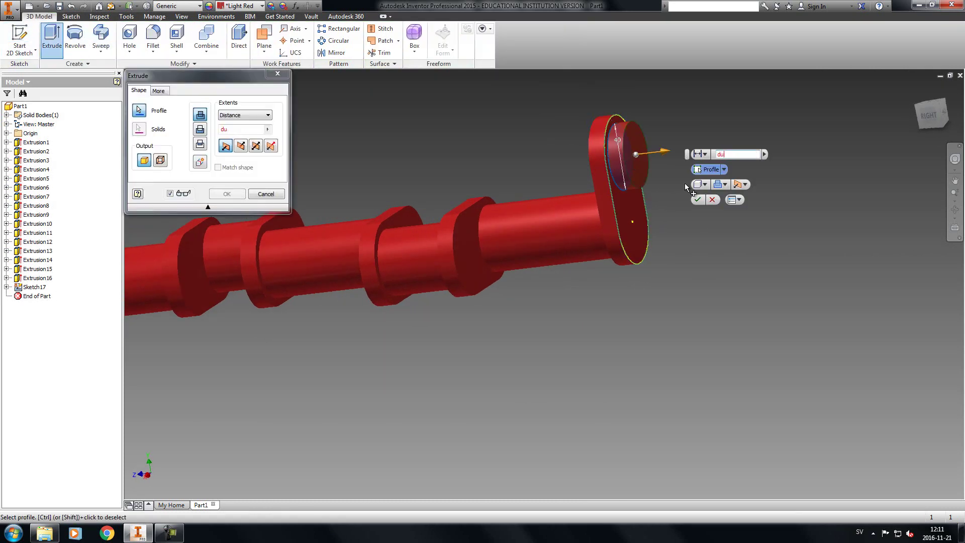
{"action": "type", "text": "ShaftLength"}
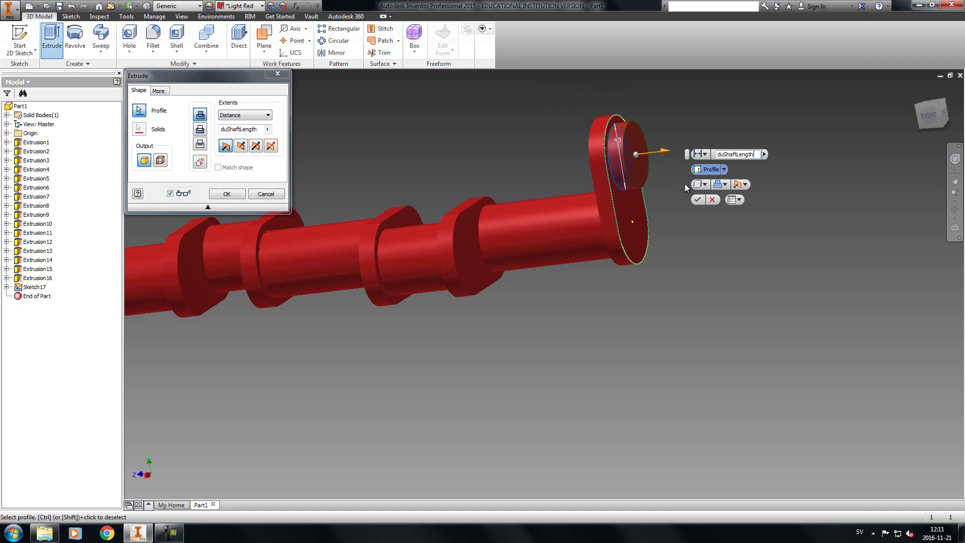
{"action": "key", "text": "Return"}
Sketch on the crank pin's end face, projecting the upward web's slot-shaped outline and the pin circle, and finish the sketch
{"action": "left_click", "coordinate": [36, 31]}
{"action": "left_click", "coordinate": [682, 147]}
{"action": "key", "text": "p"}
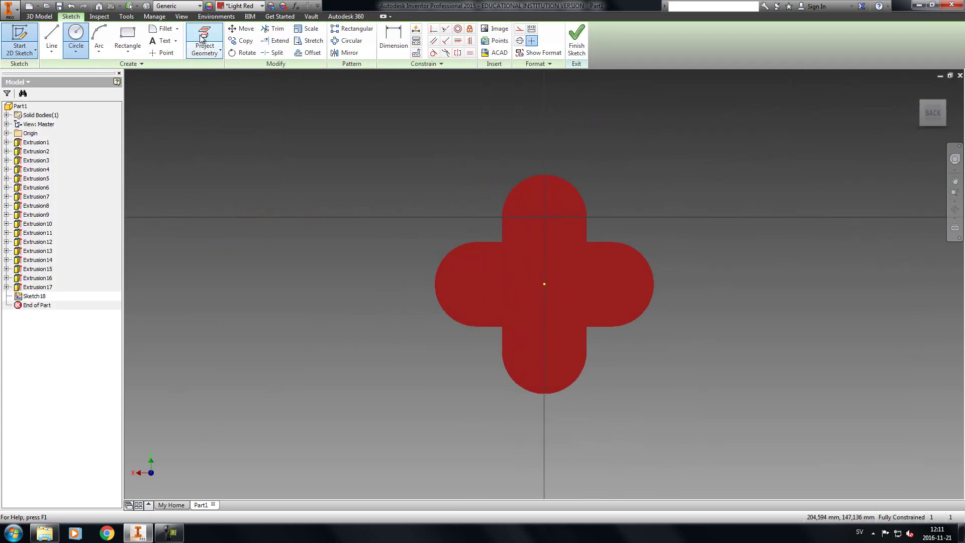
{"action": "left_click", "coordinate": [557, 264]}
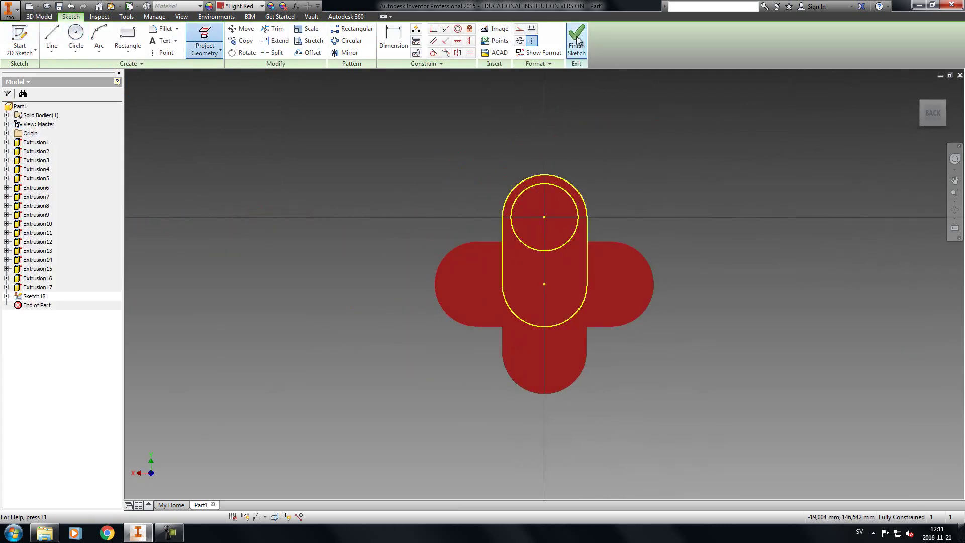
{"action": "left_click", "coordinate": [577, 48]}
Extrude the full slot profile, including the pin circle area, outward from the pin's end by the parameter duDiscThickness
{"action": "left_click", "coordinate": [51, 40]}
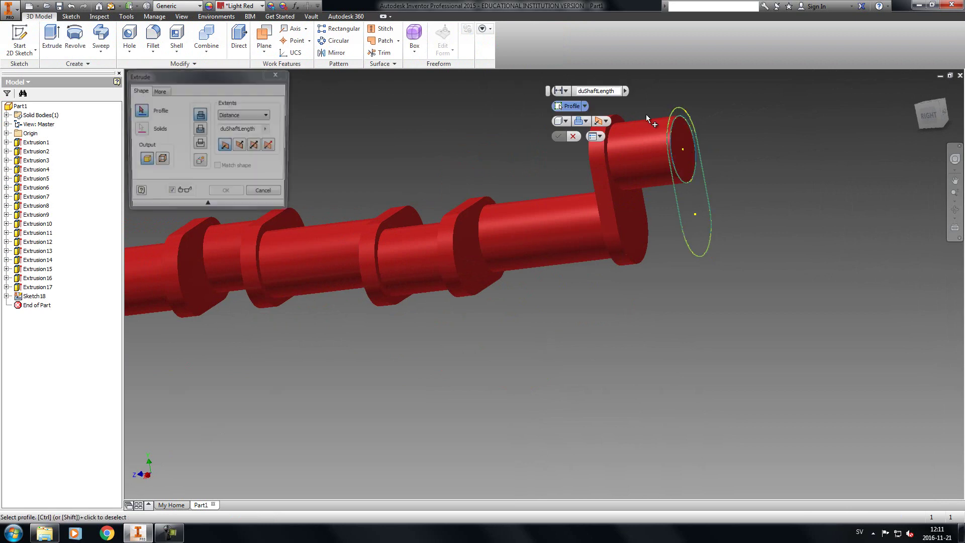
{"action": "left_click", "coordinate": [684, 173]}
{"action": "type", "text": "du"}
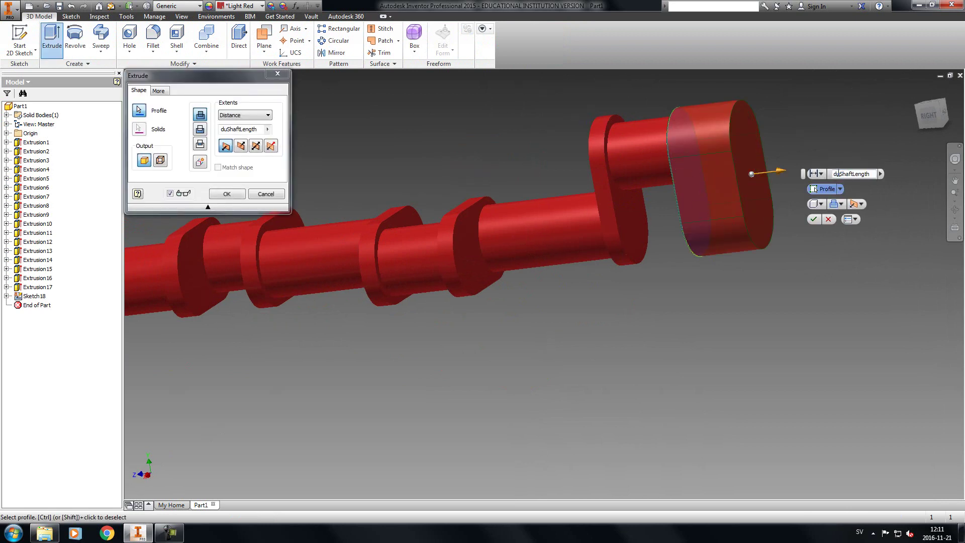
{"action": "type", "text": "DiscThi"}
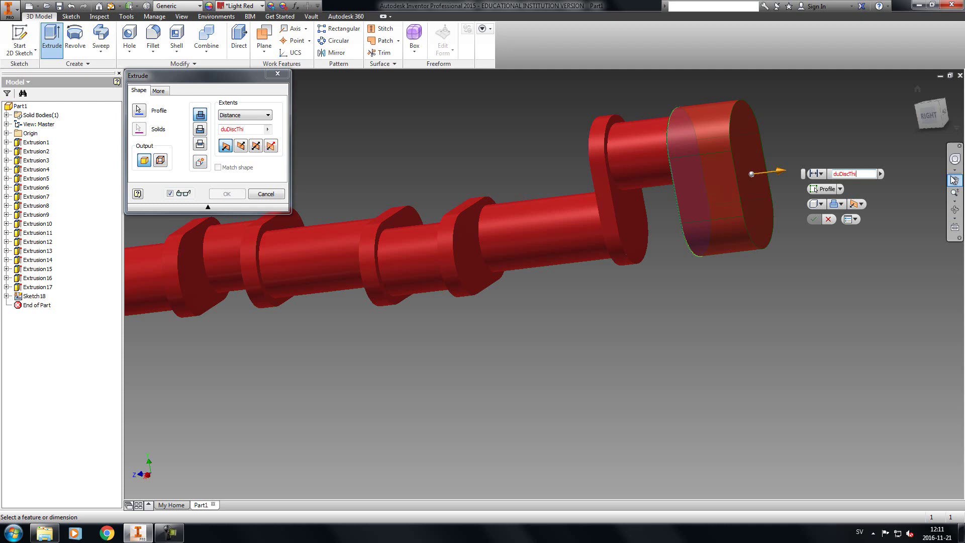
{"action": "type", "text": "ckness"}
{"action": "key", "text": "Return"}
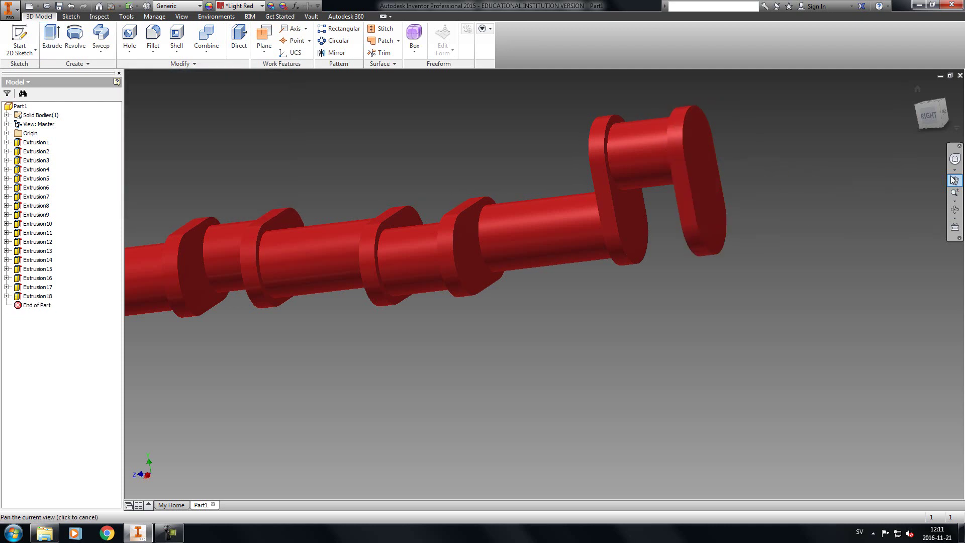
Start a sketch on the outer face of the last web, dismissing the save reminder, and project the web's slot-shaped outline
{"action": "scroll", "coordinate": [706, 385], "scroll_direction": "down", "scroll_amount": 3}
{"action": "middle_click_drag", "start_coordinate": [598, 345], "coordinate": [679, 295]}
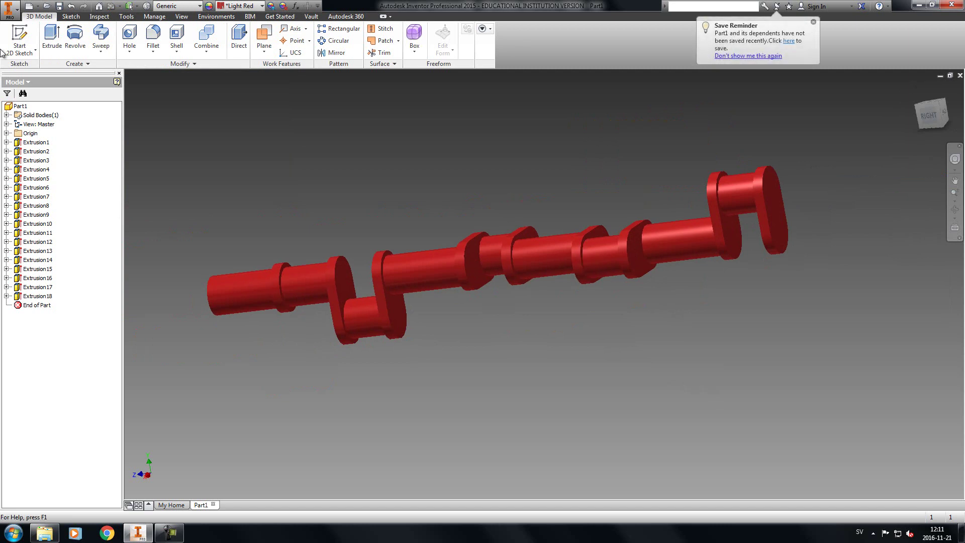
{"action": "left_click", "coordinate": [19, 41]}
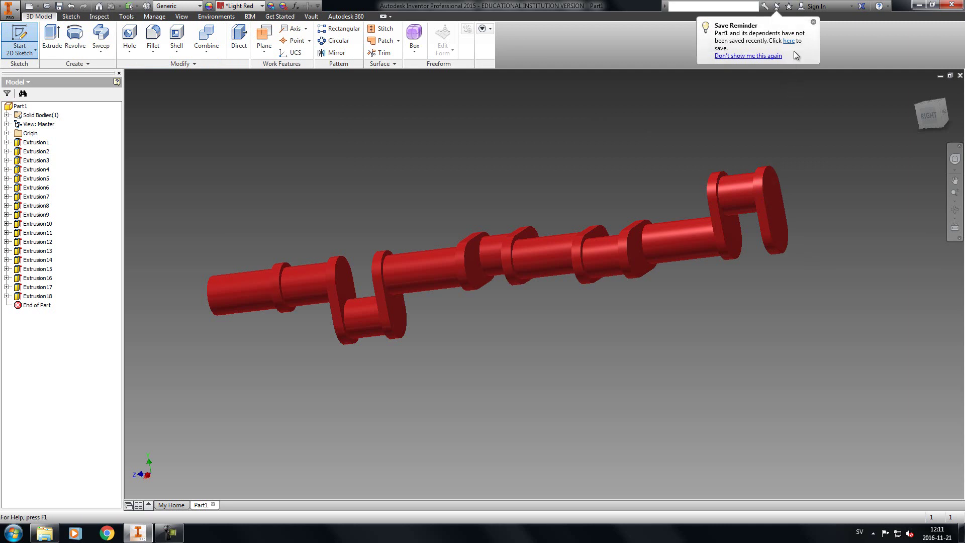
{"action": "left_click", "coordinate": [814, 22]}
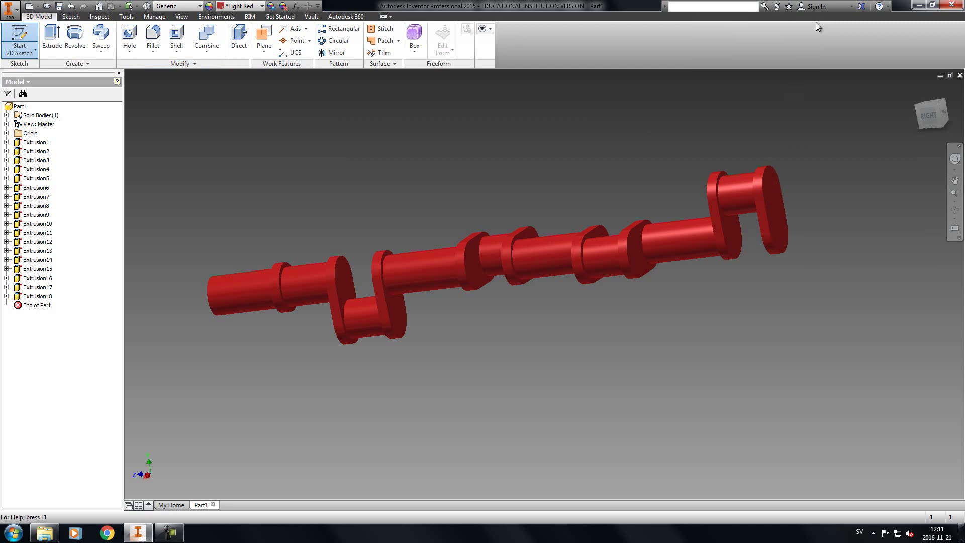
{"action": "left_click", "coordinate": [777, 217]}
{"action": "scroll", "coordinate": [549, 282], "scroll_direction": "down", "scroll_amount": 3}
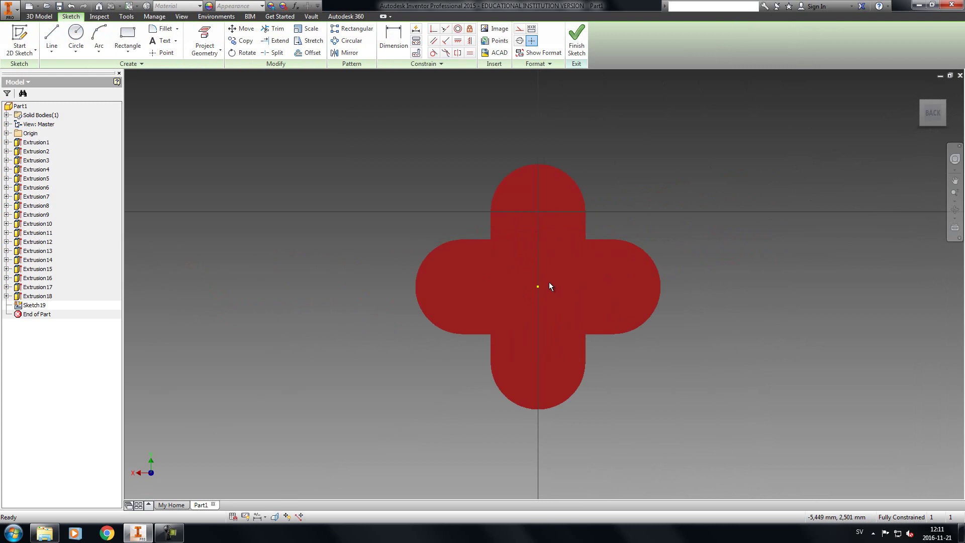
{"action": "left_click", "coordinate": [218, 25]}
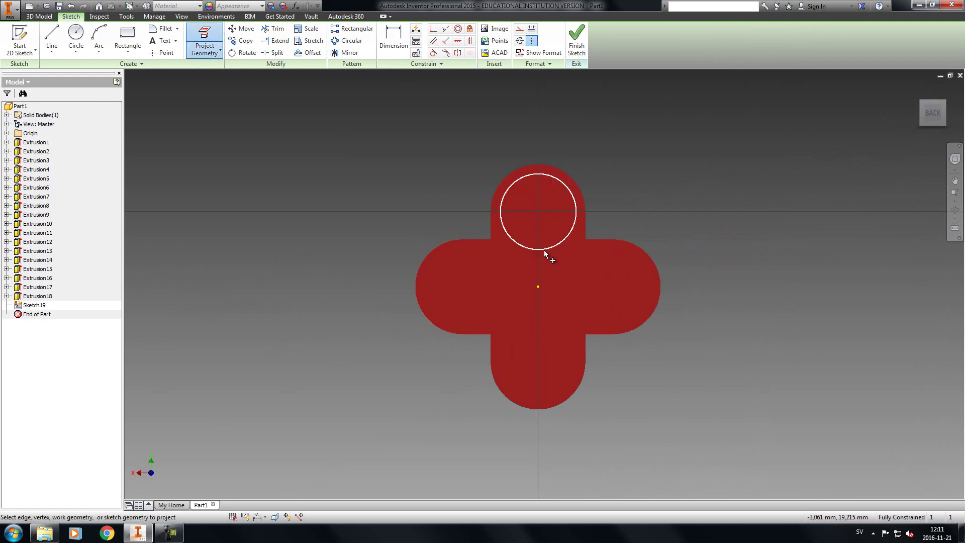
{"action": "left_click", "coordinate": [571, 246]}
Draw a 40 mm diameter circle centred on the web's lower arc centre, on the main shaft axis, and finish the sketch
{"action": "key", "text": "c"}
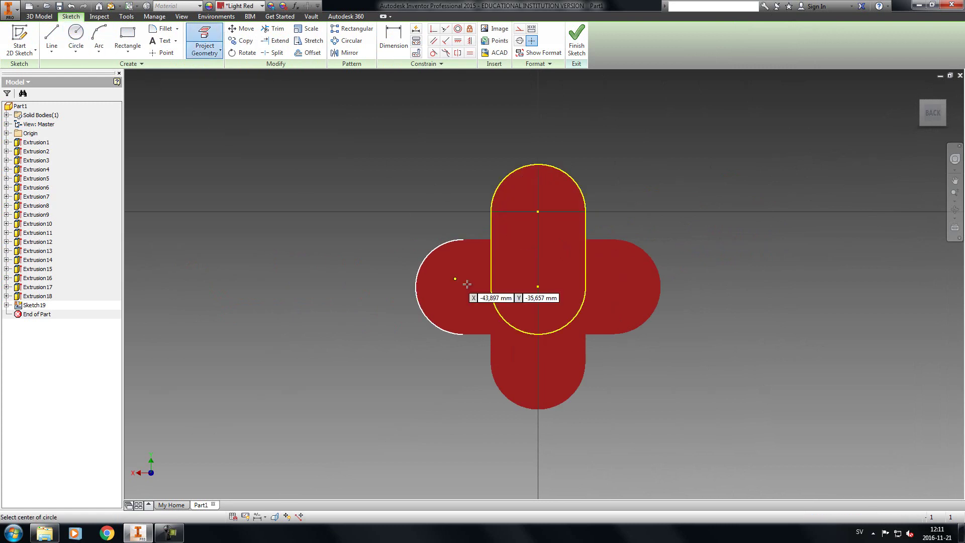
{"action": "left_click", "coordinate": [537, 286]}
{"action": "type", "text": "4"}
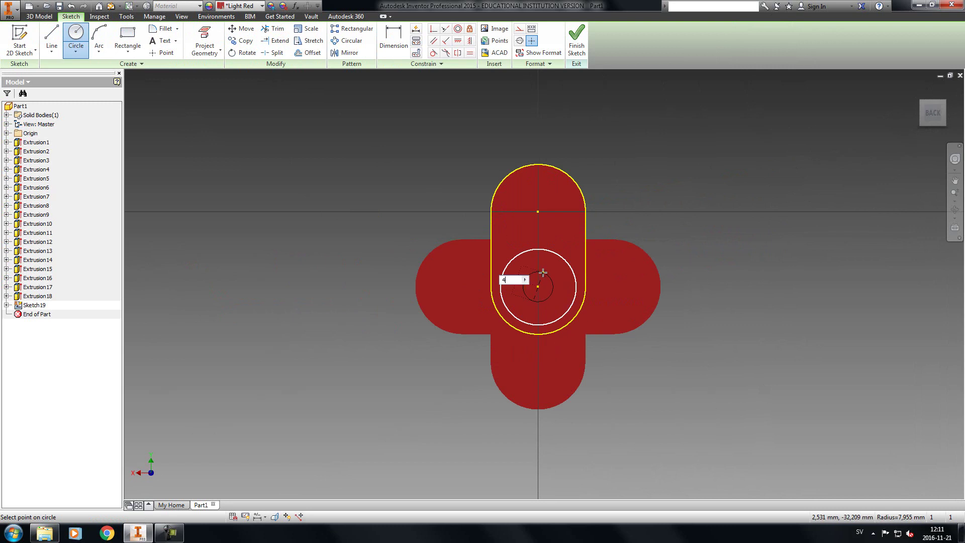
{"action": "type", "text": "0mm"}
{"action": "key", "text": "Return"}
{"action": "right_click", "coordinate": [614, 186]}
{"action": "left_click", "coordinate": [610, 133]}
{"action": "left_click", "coordinate": [576, 41]}
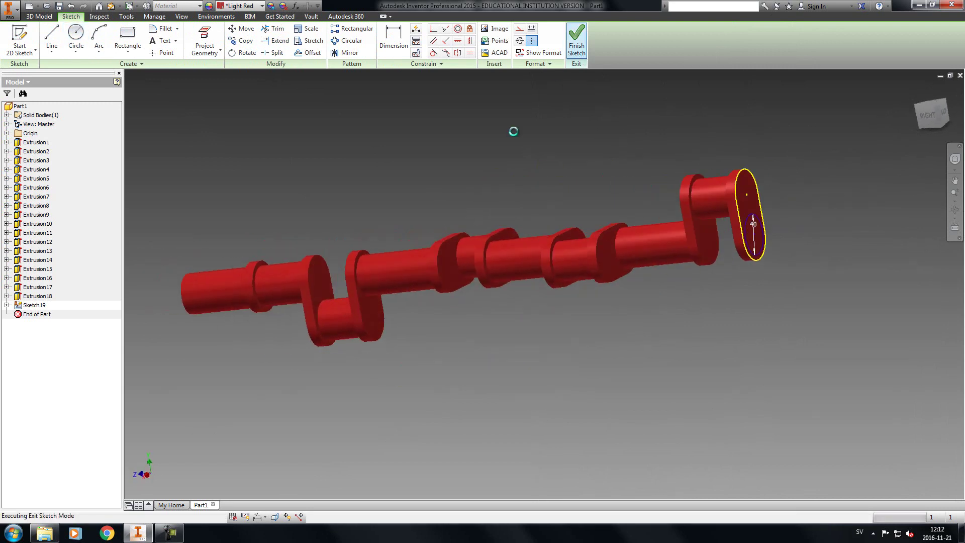
Extrude the 40 mm circle outward from the last web by 50 mm to form the end journal
{"action": "left_click", "coordinate": [51, 36]}
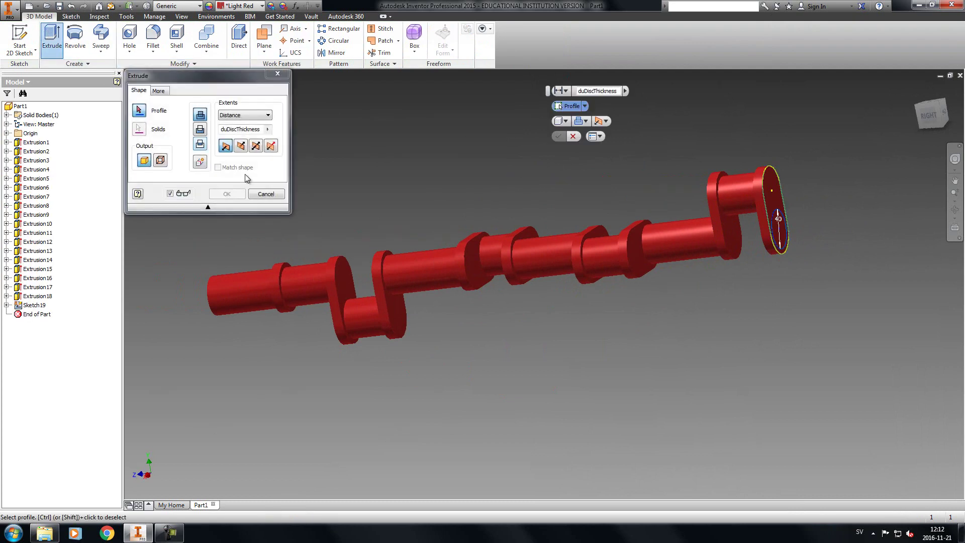
{"action": "left_click", "coordinate": [779, 223]}
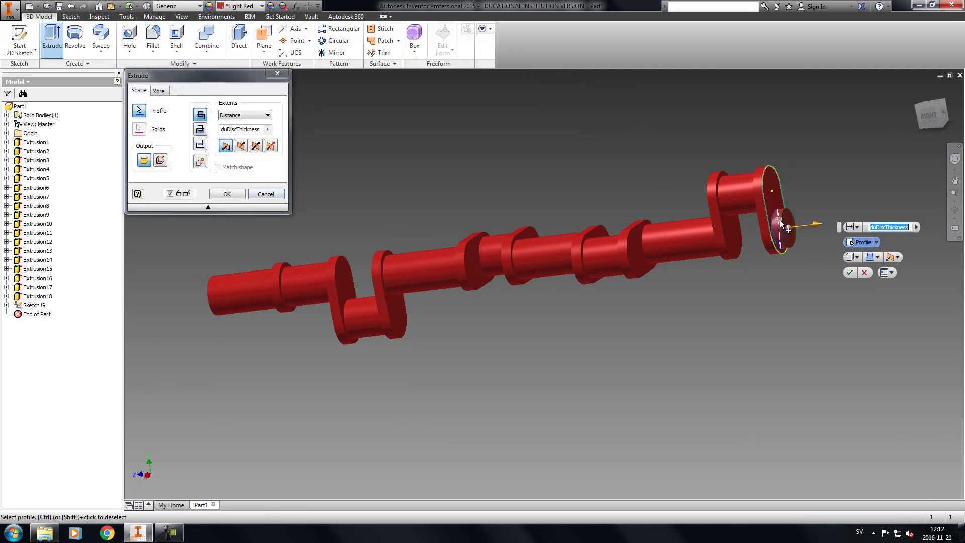
{"action": "type", "text": "50mm"}
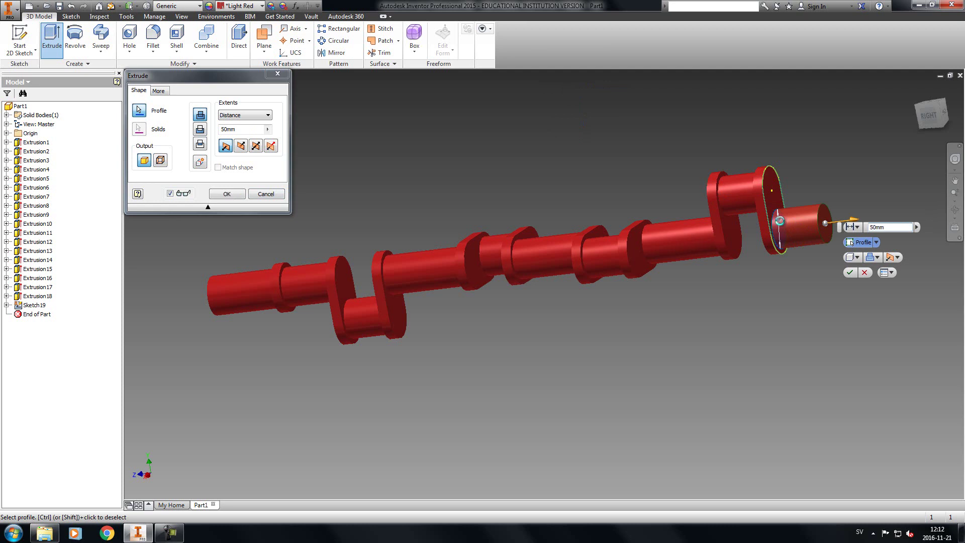
{"action": "key", "text": "Return"}
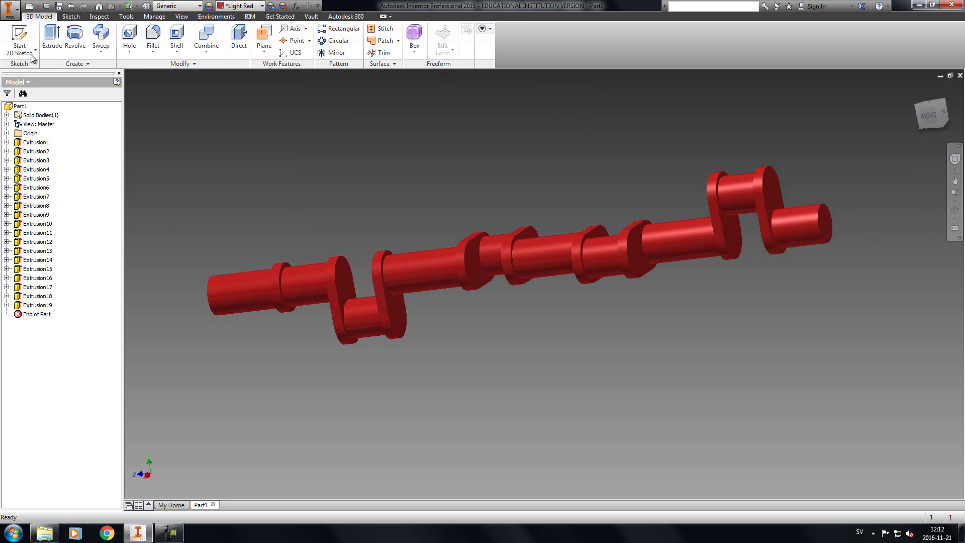
Start a sketch on the end face of the new end journal and project its circular edge
{"action": "left_click", "coordinate": [25, 40]}
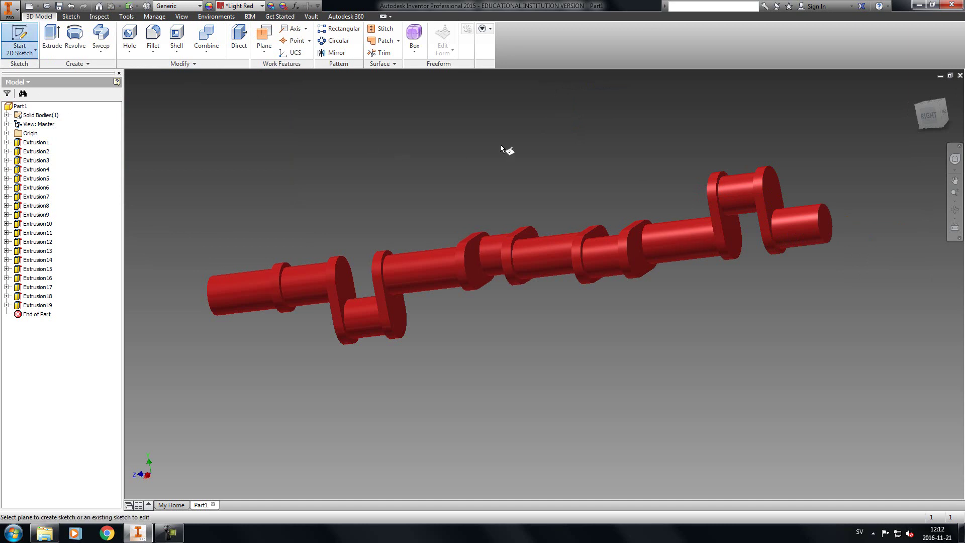
{"action": "left_click", "coordinate": [820, 223]}
{"action": "left_click", "coordinate": [204, 40]}
{"action": "left_click", "coordinate": [554, 295]}
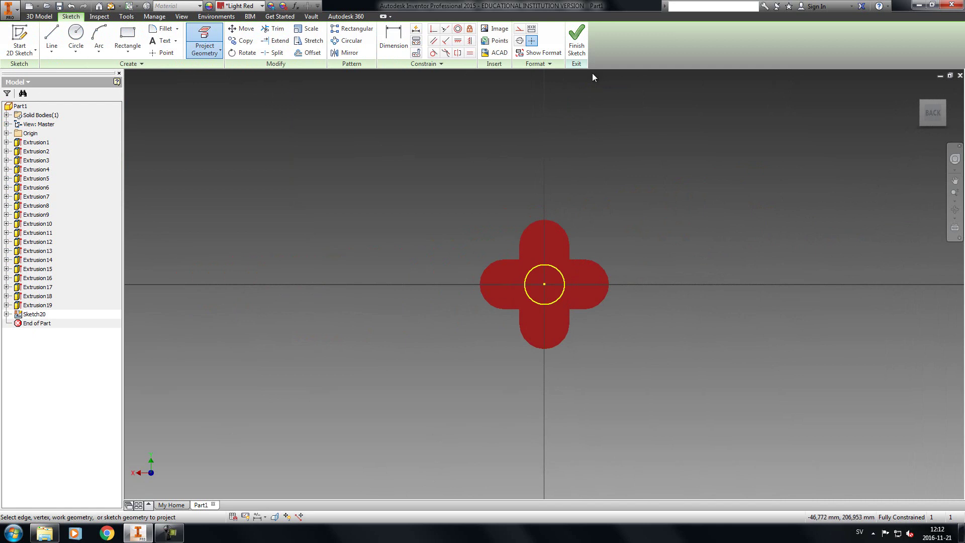
Draw a 50 mm diameter circle concentric with the projected journal edge and finish the sketch
{"action": "left_click", "coordinate": [76, 36]}
{"action": "left_click", "coordinate": [544, 284]}
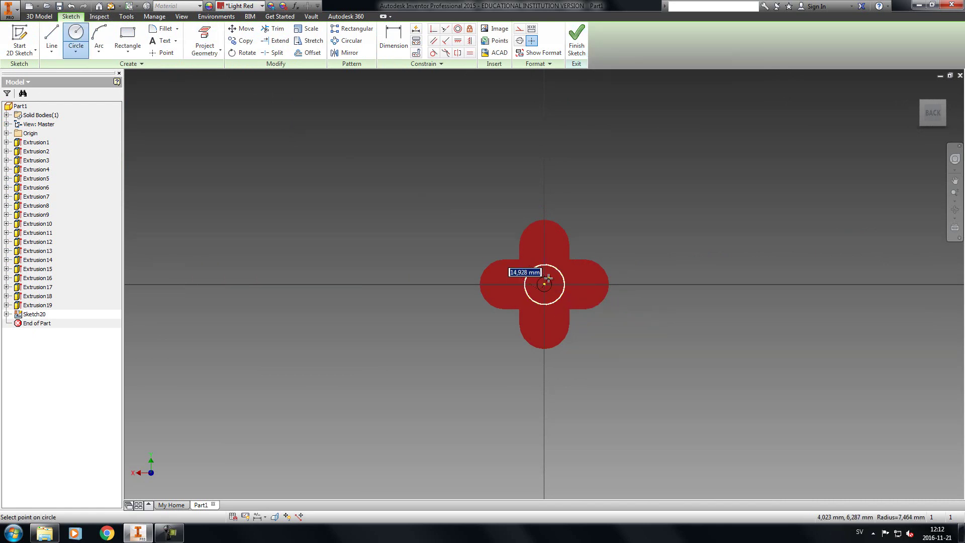
{"action": "type", "text": "50mm"}
{"action": "key", "text": "Return"}
{"action": "right_click", "coordinate": [641, 174]}
{"action": "left_click", "coordinate": [682, 187]}
{"action": "right_click", "coordinate": [680, 182]}
{"action": "left_click", "coordinate": [713, 176]}
{"action": "right_click", "coordinate": [713, 176]}
{"action": "left_click", "coordinate": [749, 176]}
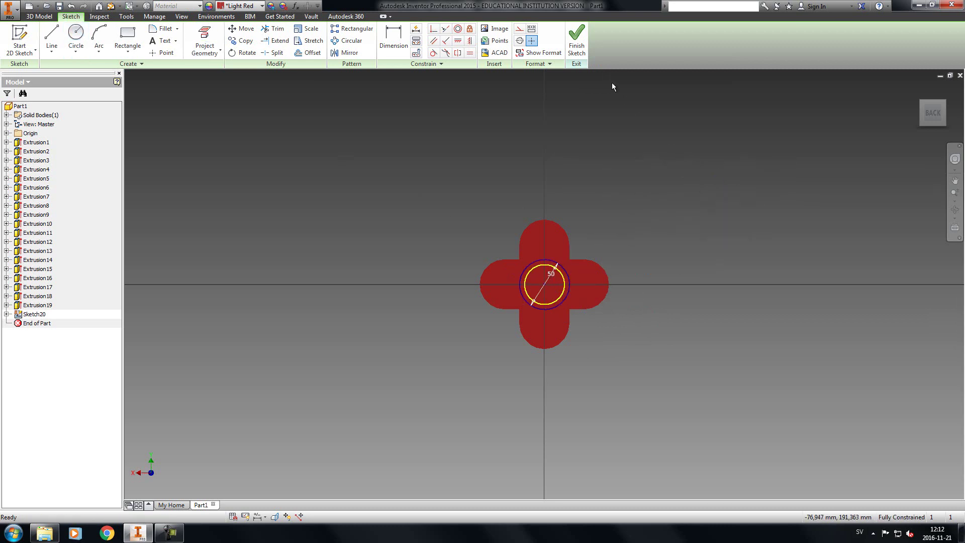
{"action": "left_click", "coordinate": [576, 41]}
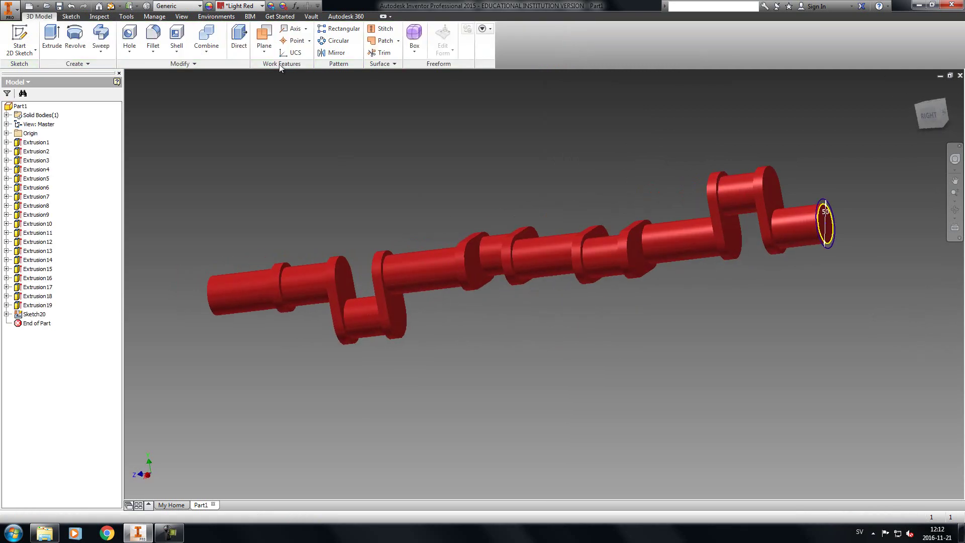
Extrude both the inner circle and the surrounding 50 mm ring outward by 10 mm to form the end flange
{"action": "left_click", "coordinate": [52, 37]}
{"action": "scroll", "coordinate": [849, 224], "scroll_direction": "up", "scroll_amount": 5}
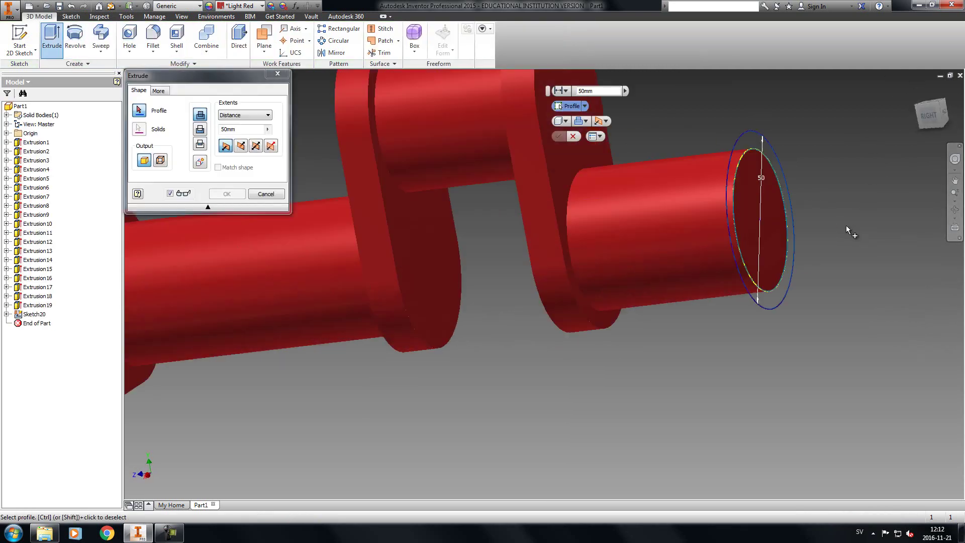
{"action": "left_click", "coordinate": [732, 189]}
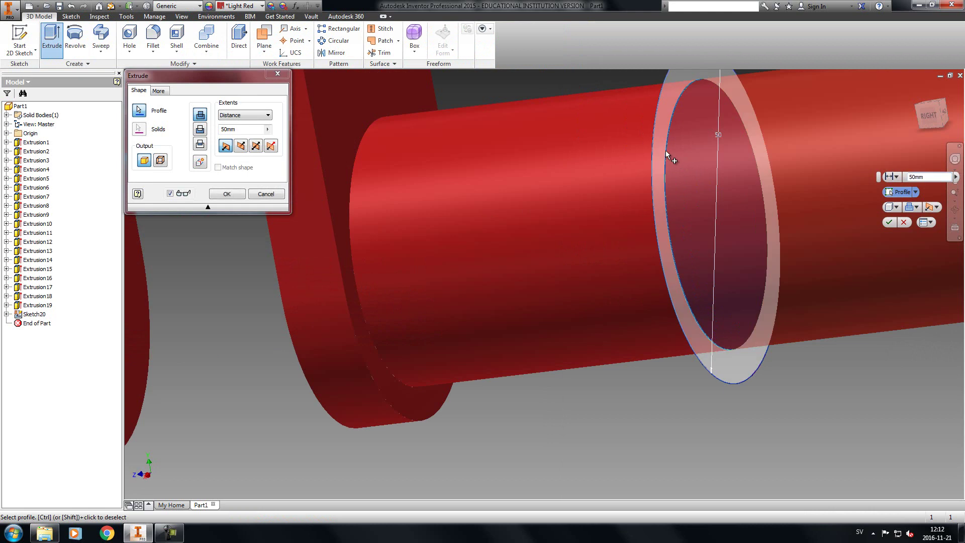
{"action": "type", "text": "10mm"}
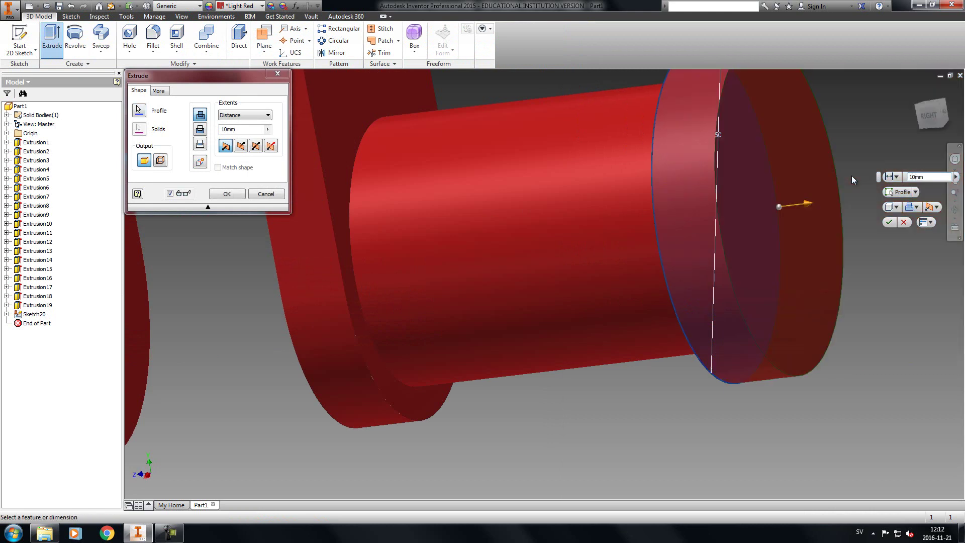
{"action": "key", "text": "Return"}
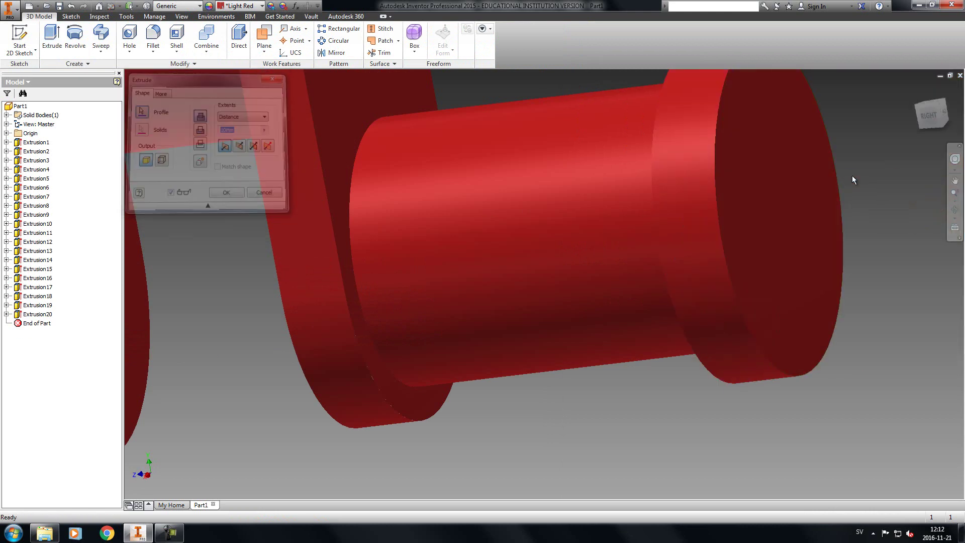
Set the duDiscThickness user parameter to 30 mm in the crankshaft's model parameters
{"action": "scroll", "coordinate": [503, 332], "scroll_direction": "down", "scroll_amount": 8}
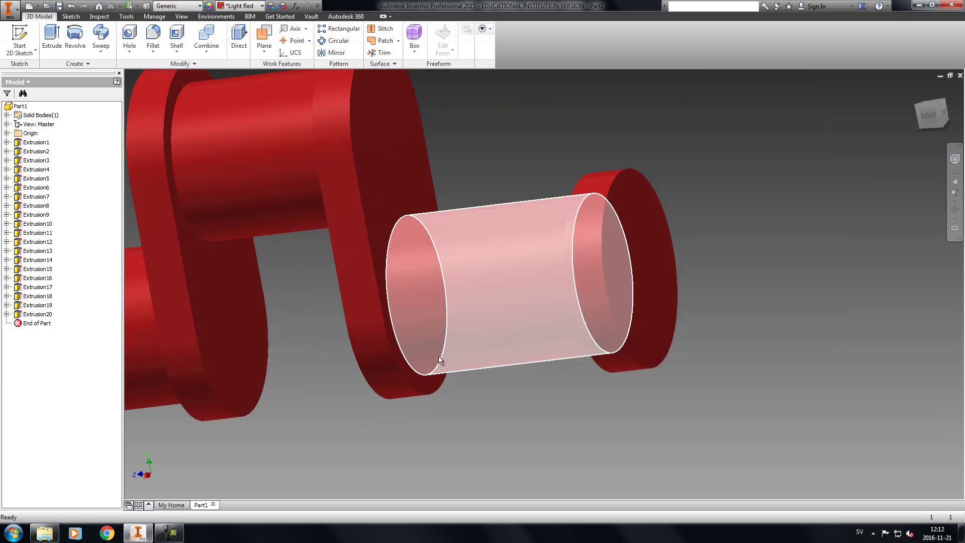
{"action": "middle_click_drag", "start_coordinate": [448, 349], "coordinate": [794, 267]}
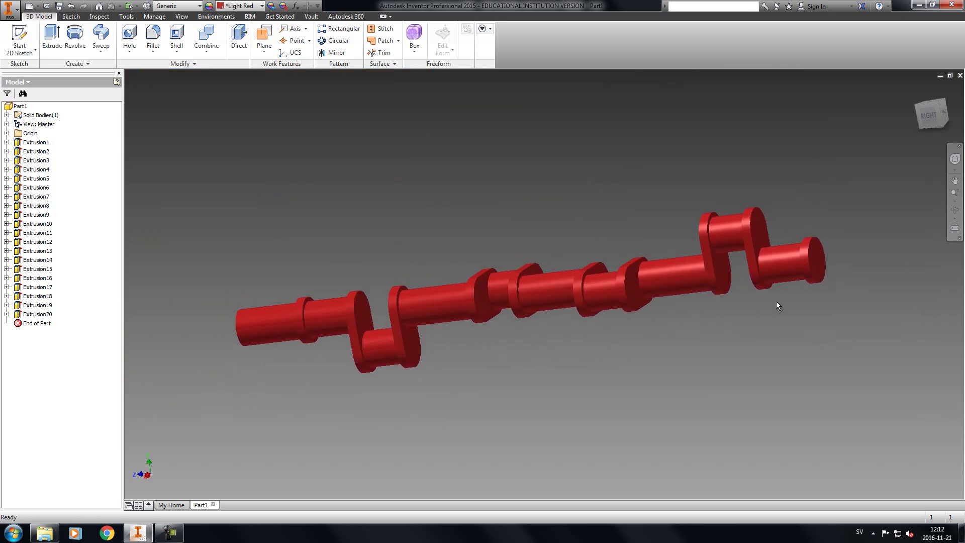
{"action": "middle_click_drag", "start_coordinate": [762, 331], "coordinate": [636, 261], "text": "shift"}
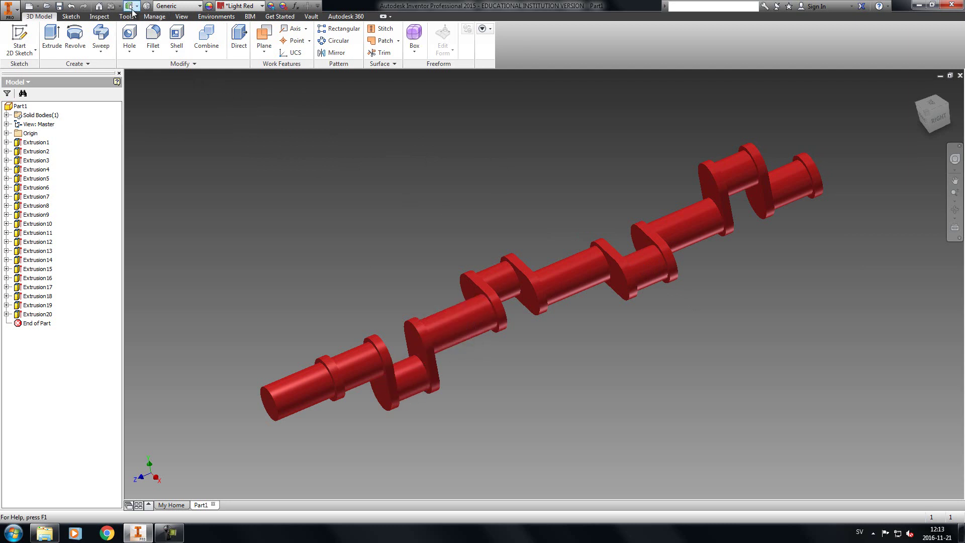
{"action": "left_click", "coordinate": [168, 16]}
{"action": "left_click", "coordinate": [103, 38]}
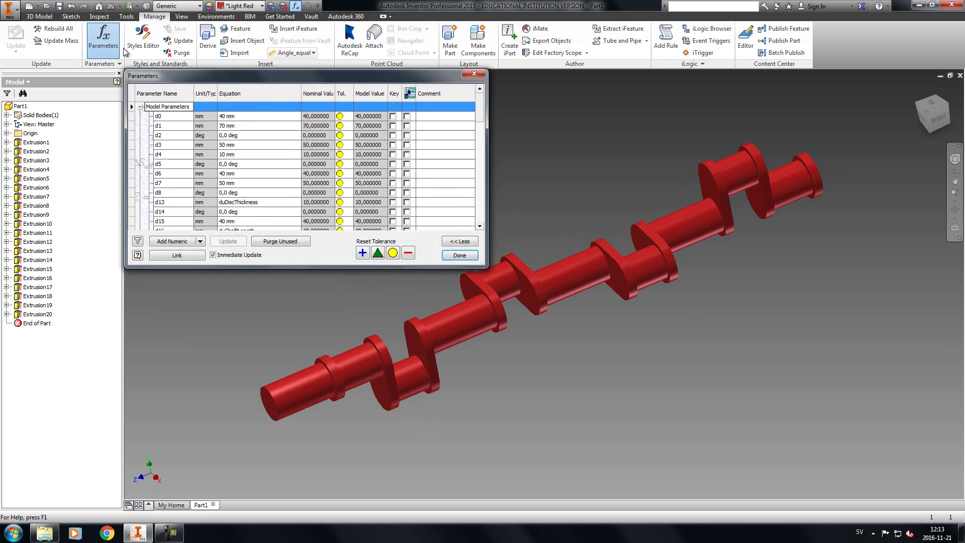
{"action": "scroll", "coordinate": [275, 172], "scroll_direction": "down", "scroll_amount": 12}
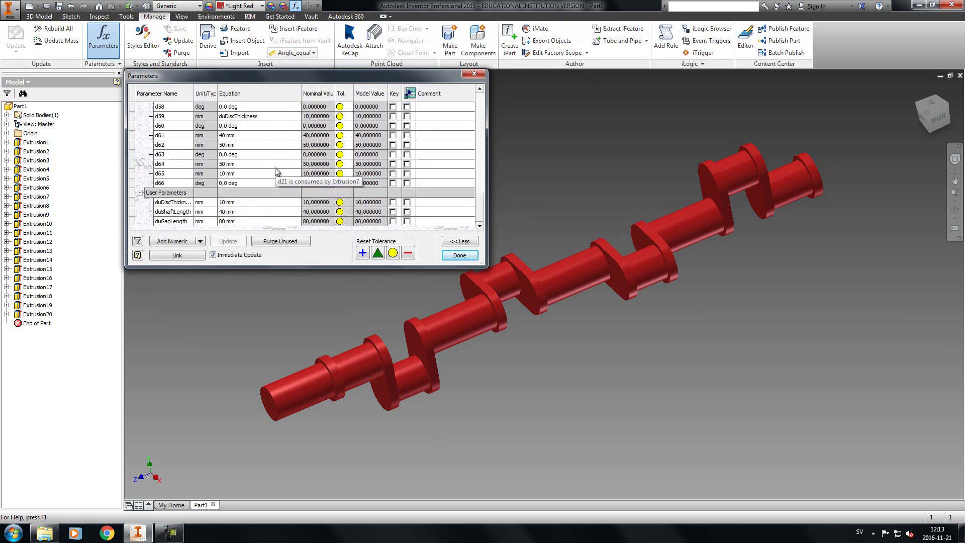
{"action": "left_click", "coordinate": [224, 202]}
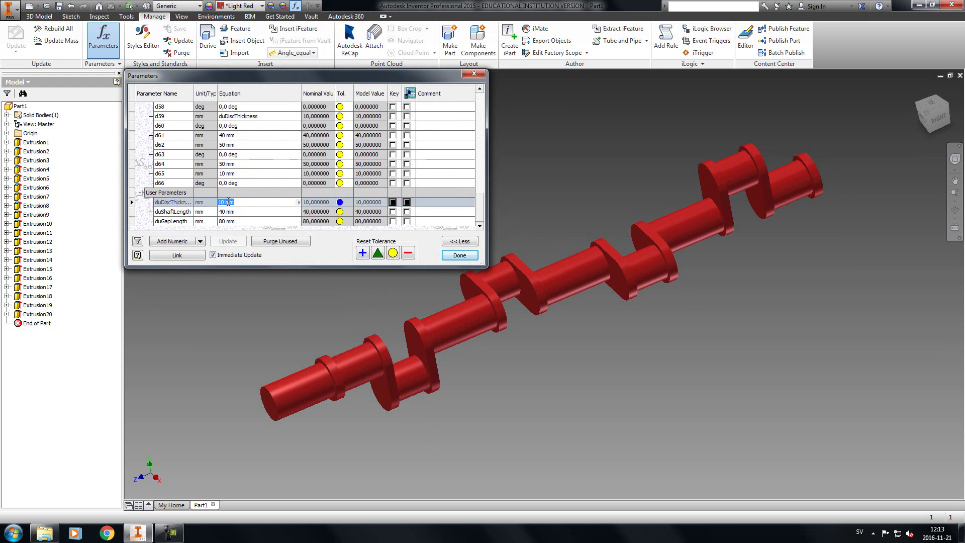
{"action": "left_click", "coordinate": [225, 203]}
{"action": "key", "text": "BackSpace"}
{"action": "key", "text": "BackSpace"}
{"action": "type", "text": "30"}
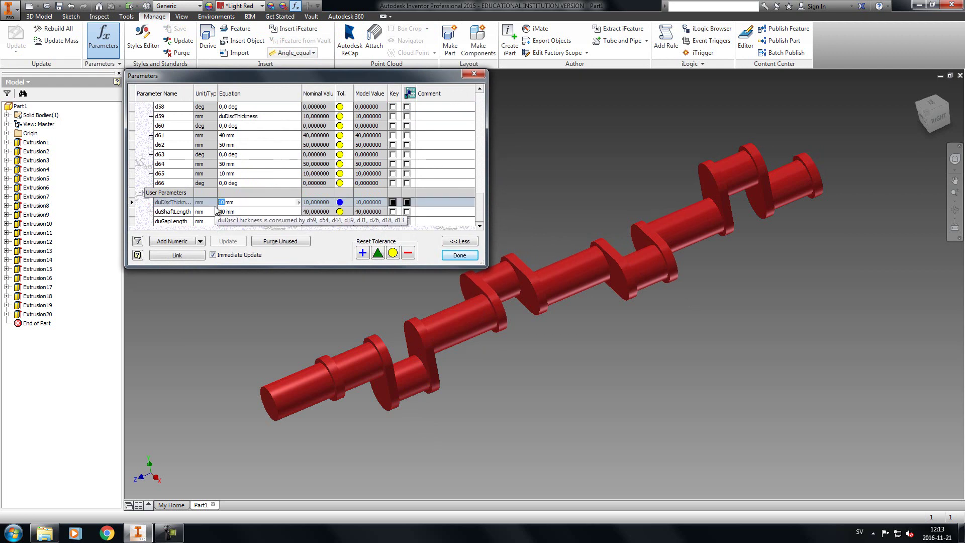
{"action": "key", "text": "Return"}
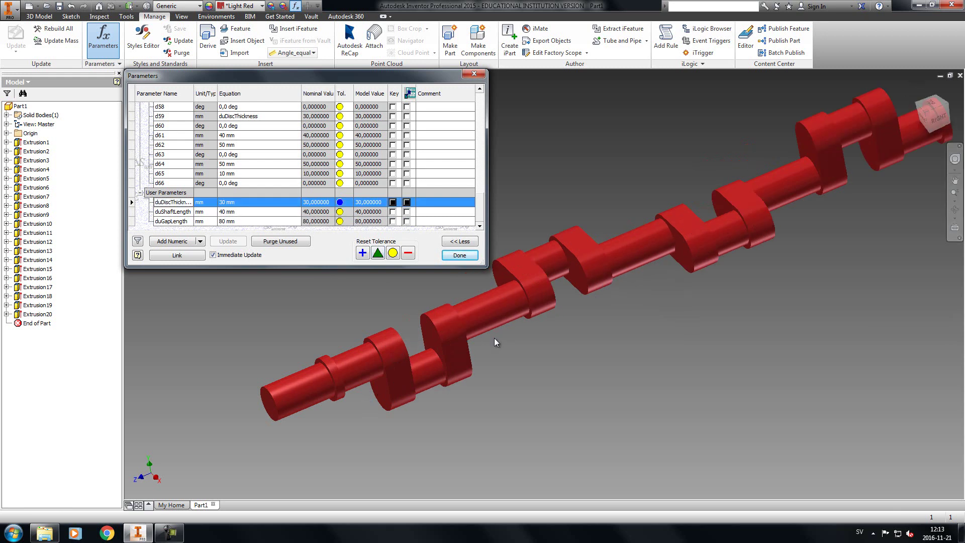
Return the duDiscThickness user parameter to 10 mm
{"action": "left_click", "coordinate": [225, 202]}
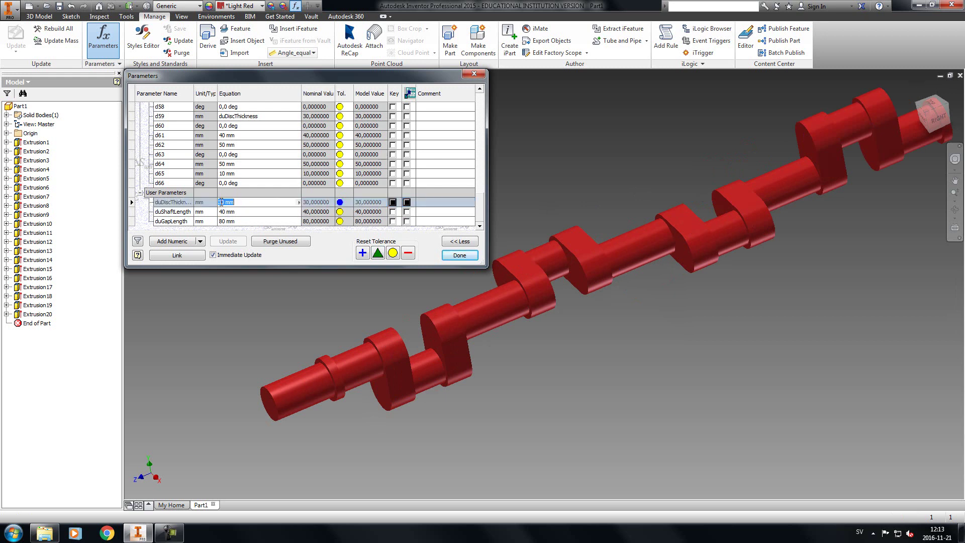
{"action": "type", "text": "1"}
{"action": "key", "text": "Return"}
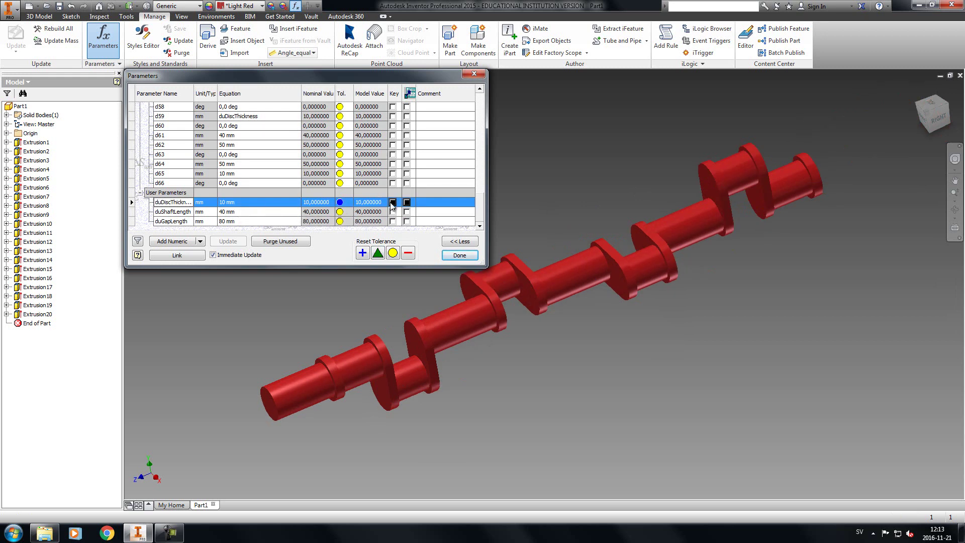
Set the duShaftLength user parameter to 120 mm
{"action": "left_click", "coordinate": [224, 212]}
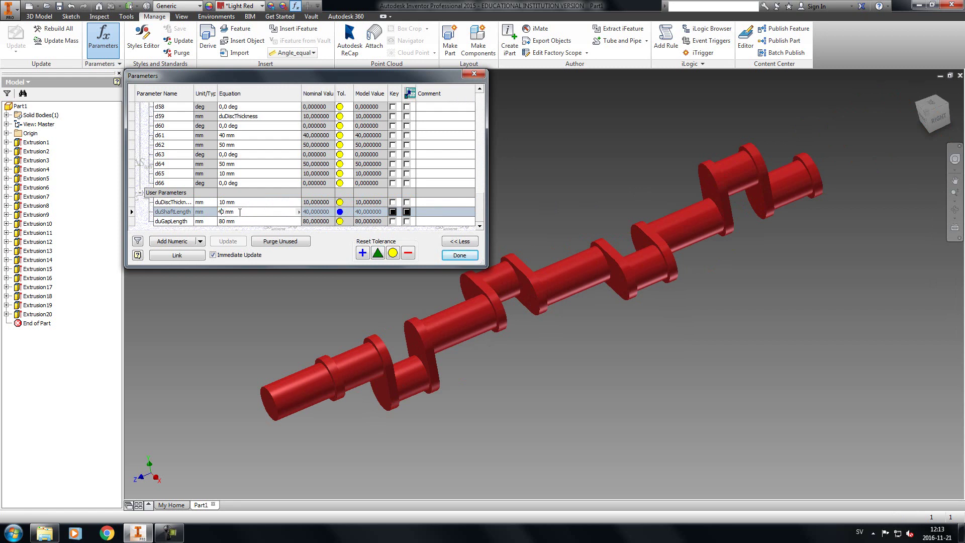
{"action": "key", "text": "BackSpace"}
{"action": "type", "text": "12"}
{"action": "key", "text": "Return"}
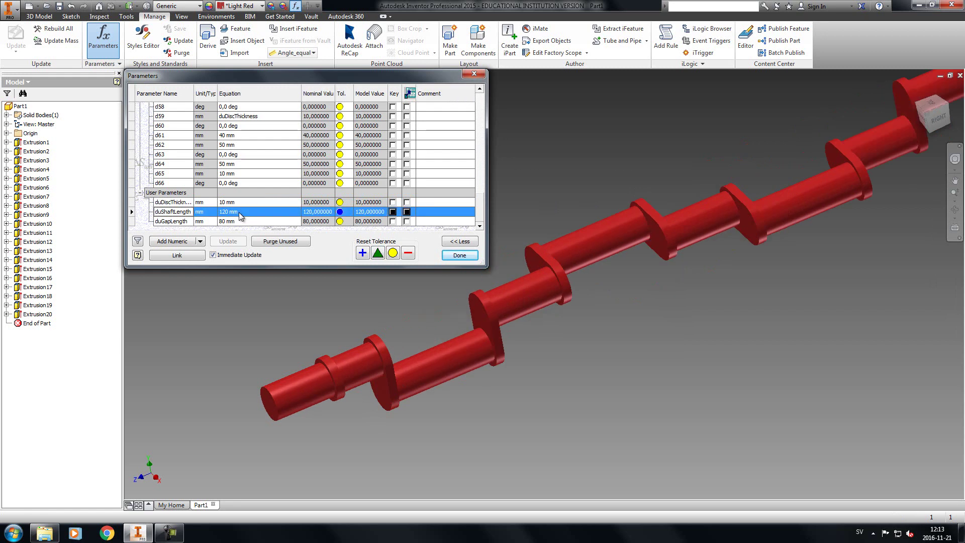
Return the duShaftLength user parameter to 40 mm and finish editing the parameters
{"action": "left_click", "coordinate": [226, 213]}
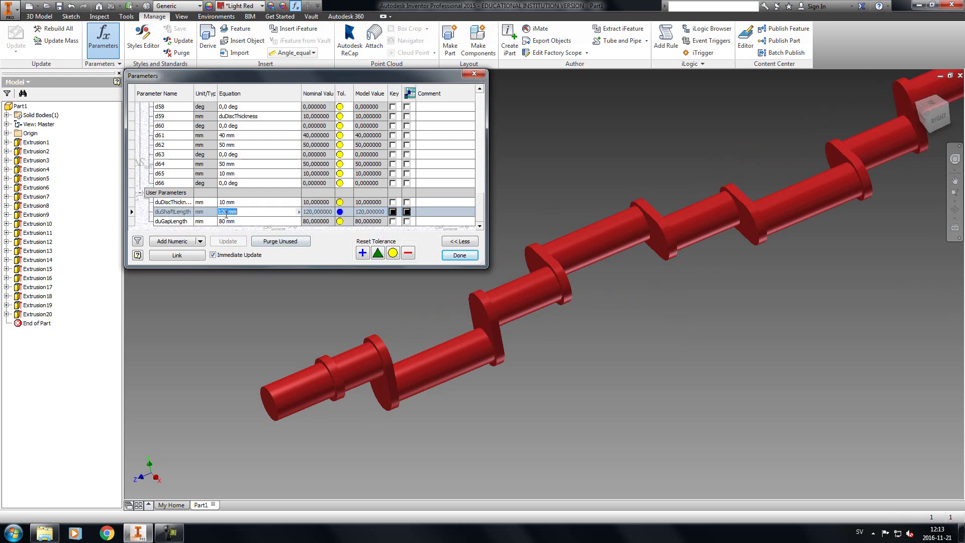
{"action": "left_click", "coordinate": [220, 212]}
{"action": "key", "text": "Return"}
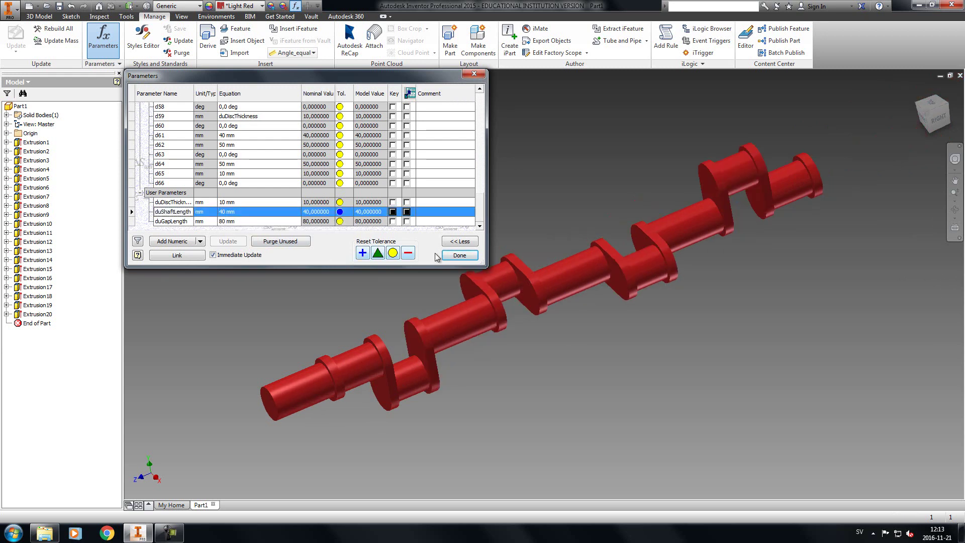
{"action": "left_click", "coordinate": [449, 257]}
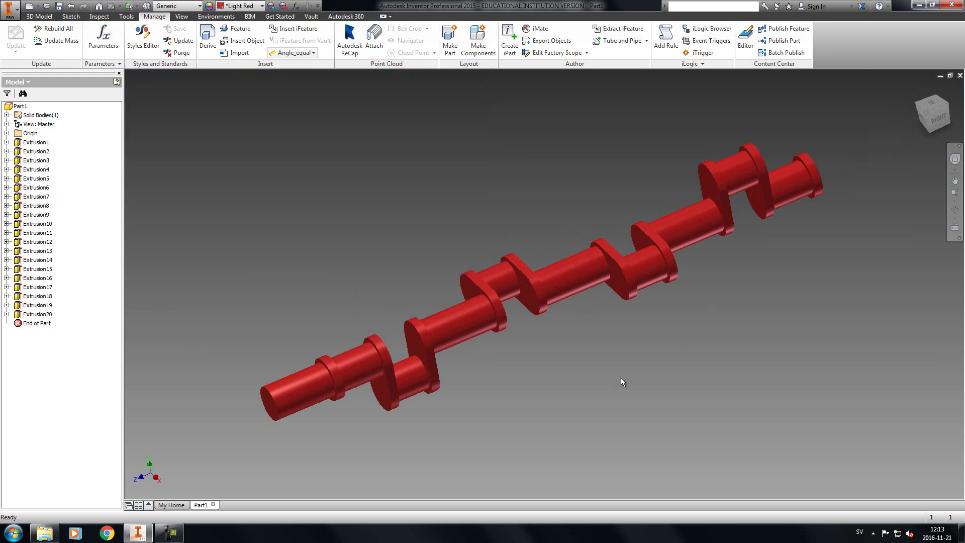
{"action": "left_click", "coordinate": [40, 16]}
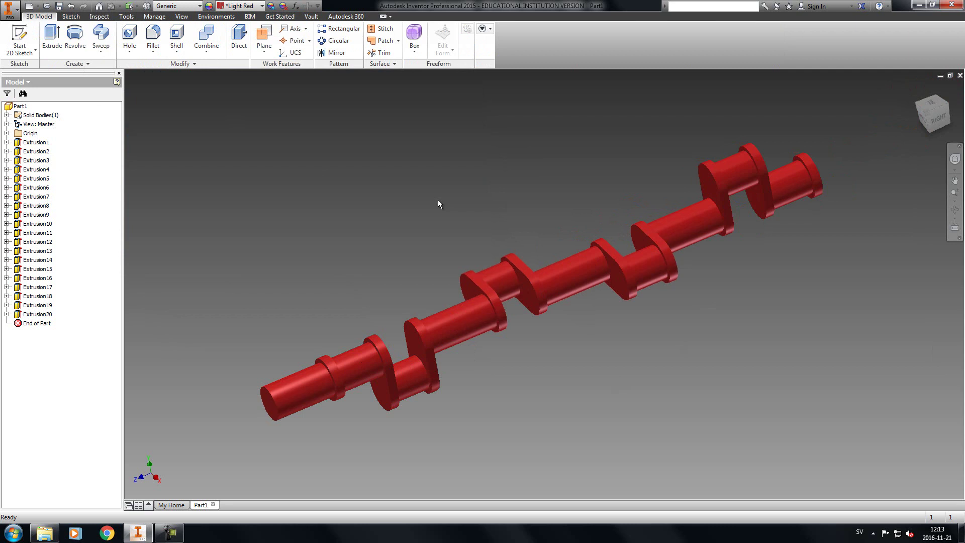
Start saving the part under a new name and browse to the V8 Modell FILMNING folder on the removable disk
{"action": "left_click", "coordinate": [8, 10]}
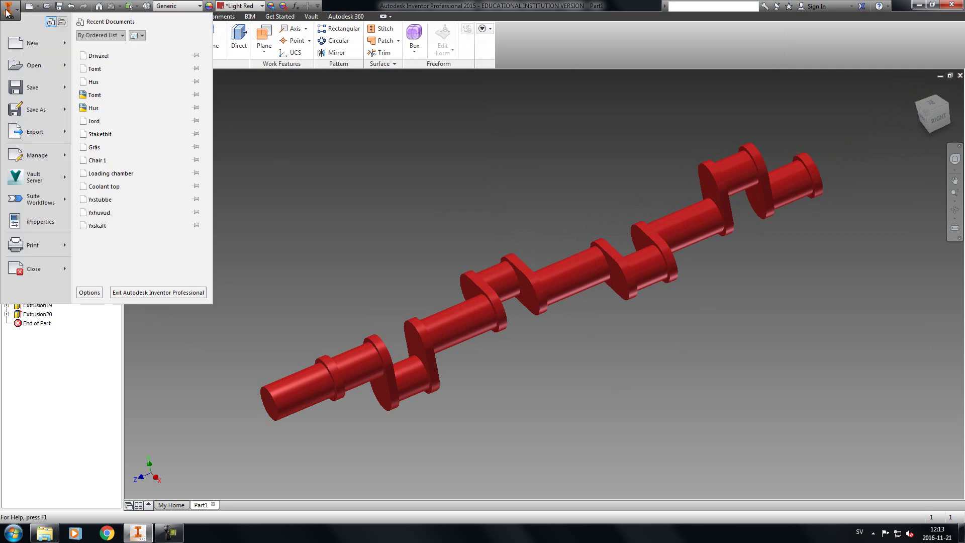
{"action": "left_click", "coordinate": [27, 110]}
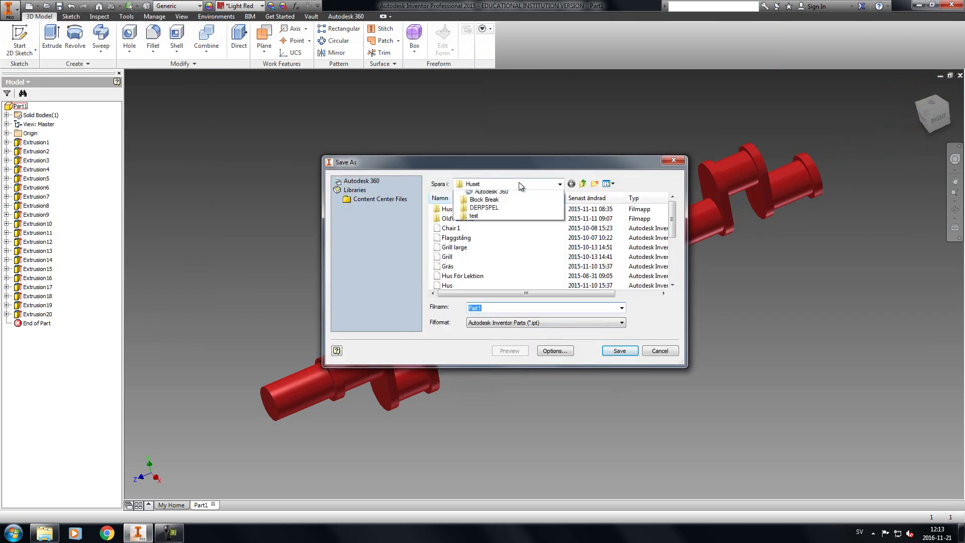
{"action": "left_click", "coordinate": [518, 183]}
{"action": "left_click", "coordinate": [504, 316]}
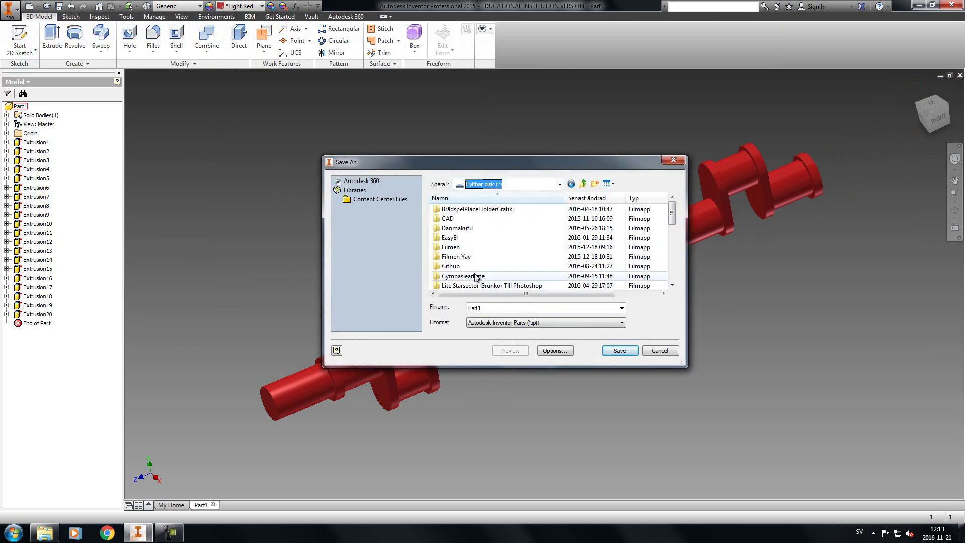
{"action": "double_click", "coordinate": [475, 277]}
{"action": "double_click", "coordinate": [475, 219]}
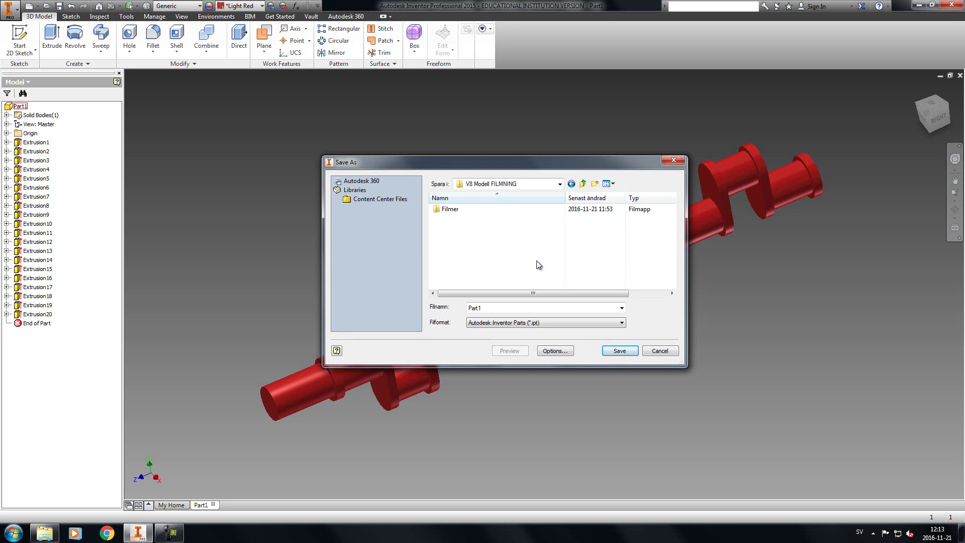
Create a new folder named My V8 inside the V8 Modell FILMNING folder
{"action": "right_click", "coordinate": [465, 231]}
{"action": "mouse_move", "coordinate": [571, 350]}
{"action": "left_click", "coordinate": [618, 352]}
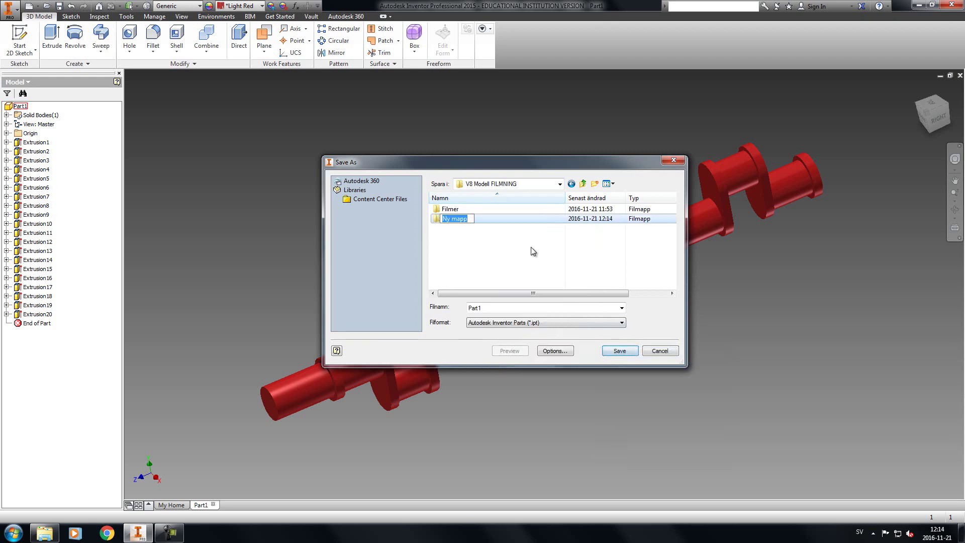
{"action": "type", "text": "My V8"}
{"action": "key", "text": "Return"}
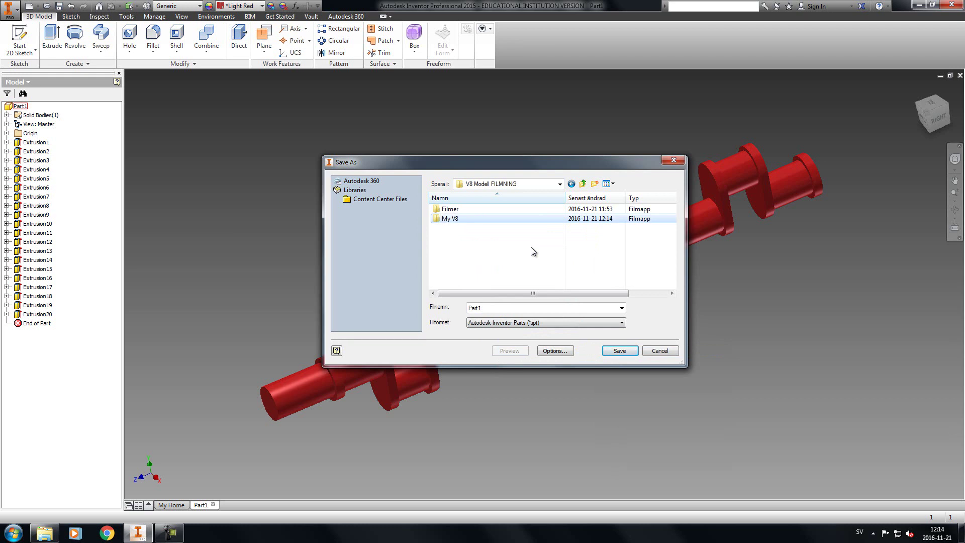
Open the My V8 folder and create a subfolder named Crankshaft in it
{"action": "double_click", "coordinate": [480, 220]}
{"action": "right_click", "coordinate": [491, 233]}
{"action": "mouse_move", "coordinate": [563, 352]}
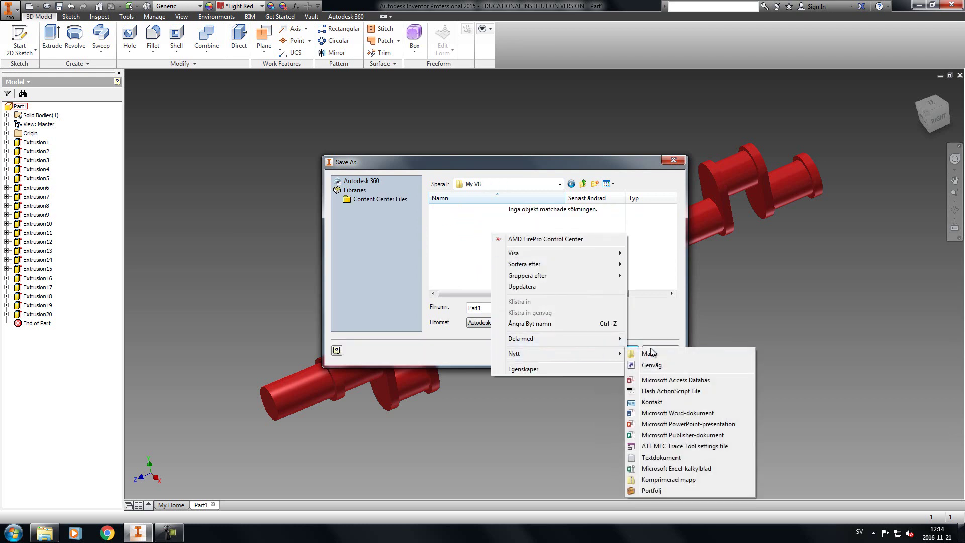
{"action": "left_click", "coordinate": [649, 353]}
{"action": "type", "text": "Crankshaft"}
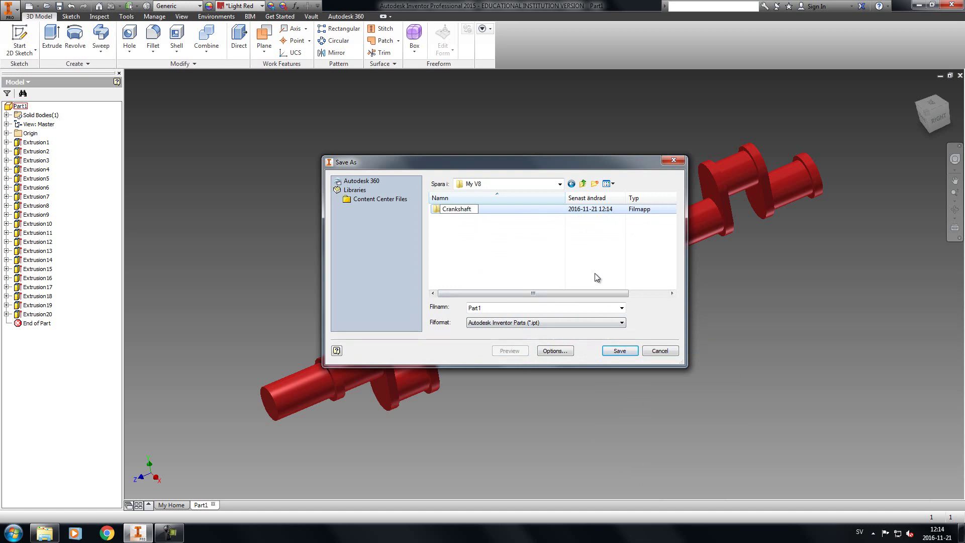
{"action": "key", "text": "Return"}
Save the part as Crankshaft in the new Crankshaft folder, using the Autodesk Inventor Parts (*.ipt) format
{"action": "double_click", "coordinate": [469, 210]}
{"action": "double_click", "coordinate": [493, 307]}
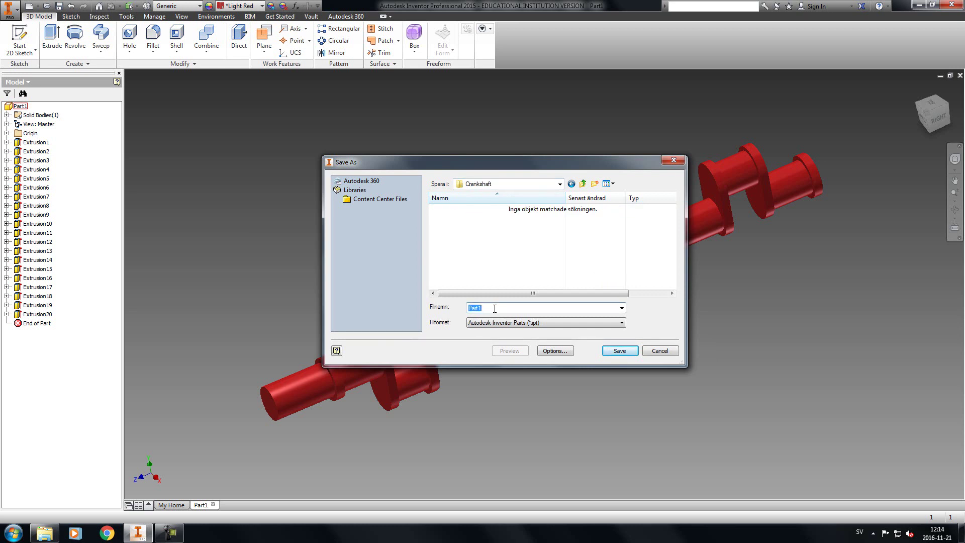
{"action": "left_click", "coordinate": [529, 324]}
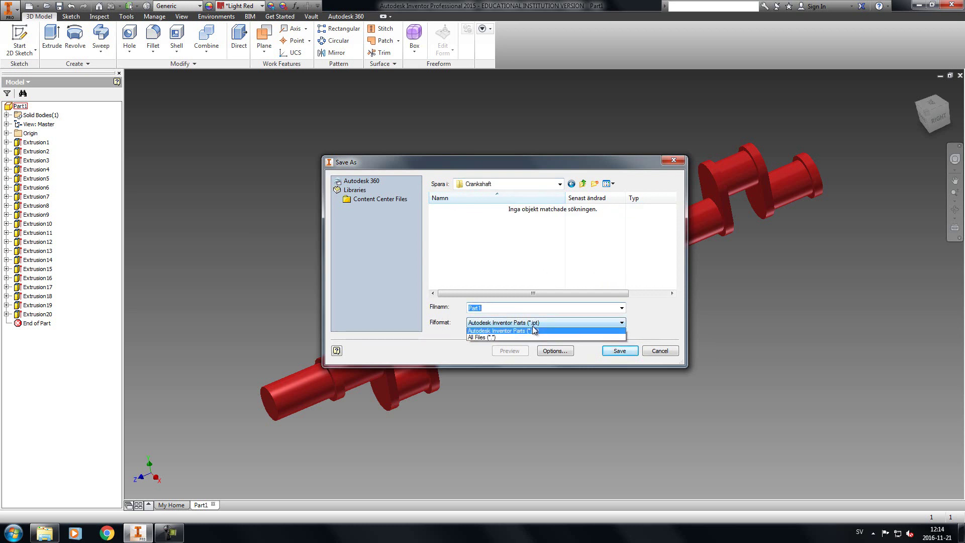
{"action": "left_click", "coordinate": [527, 332]}
{"action": "double_click", "coordinate": [500, 308]}
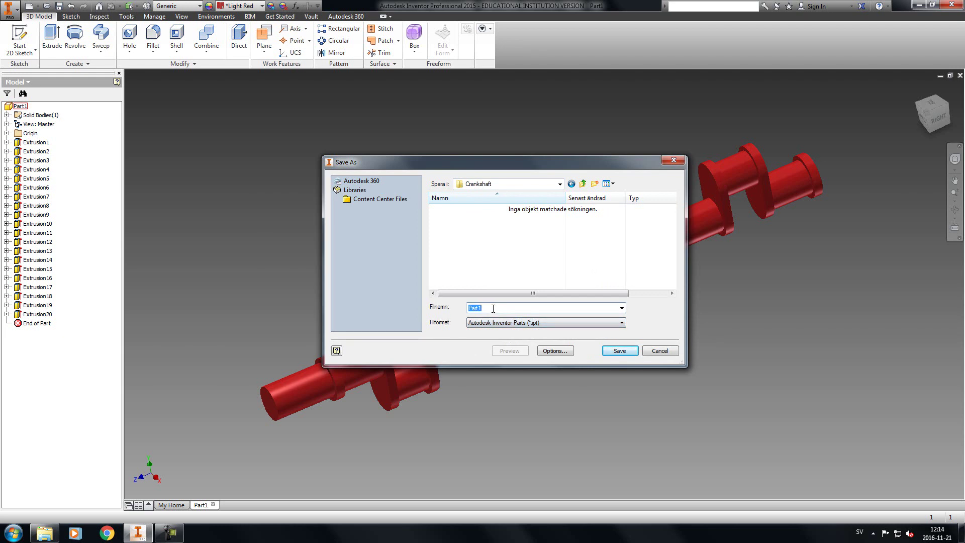
{"action": "type", "text": "Crans"}
{"action": "key", "text": "BackSpace"}
{"action": "type", "text": "kshaft"}
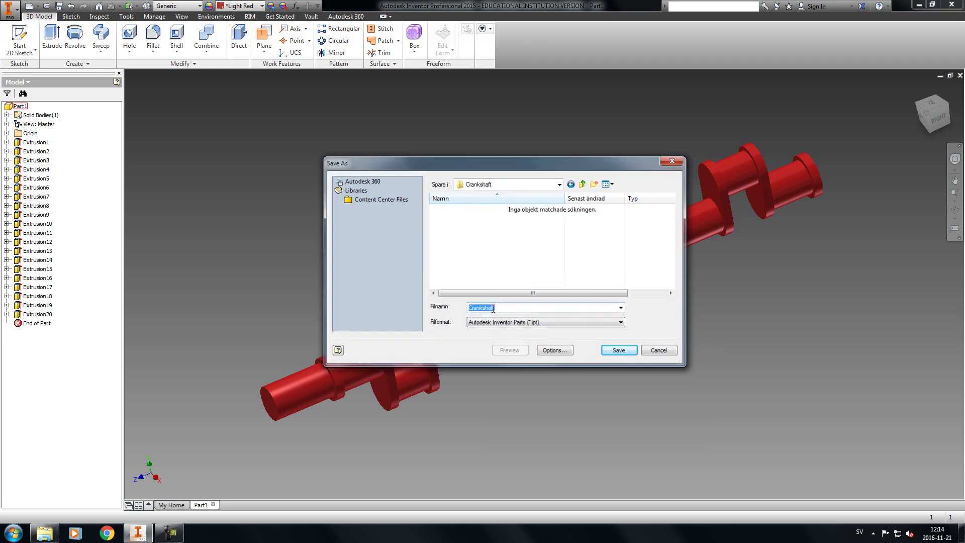
{"action": "key", "text": "Return"}
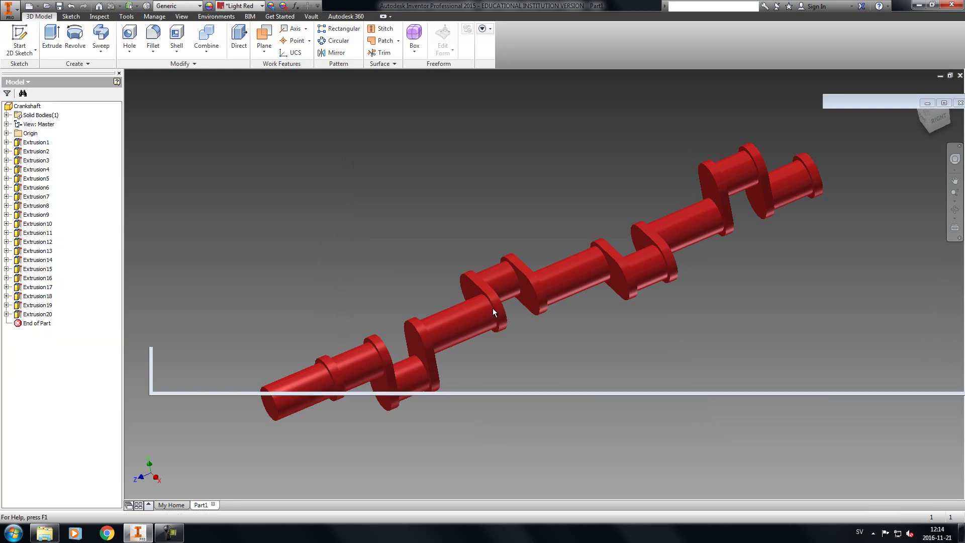